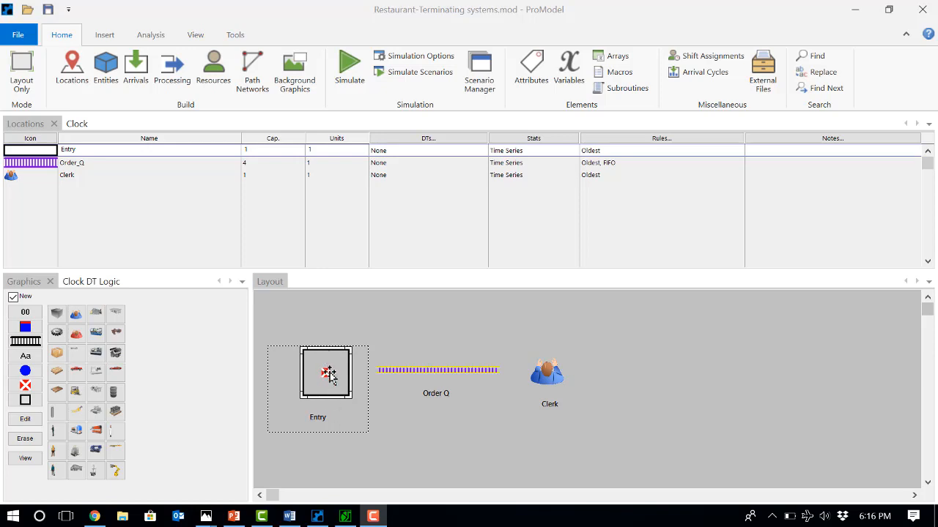
Review the Order_Q location record, followed by the model's entity and arrival definitions.
click(215, 164)
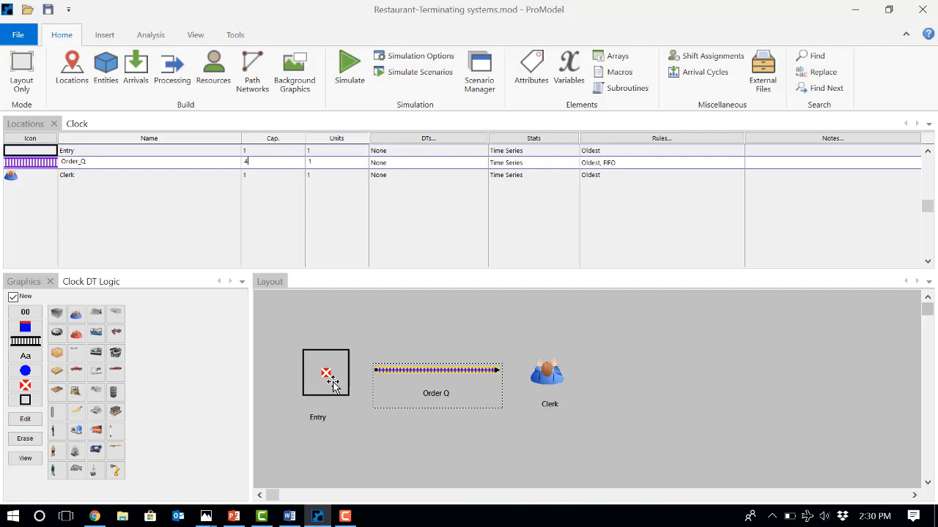
click(501, 318)
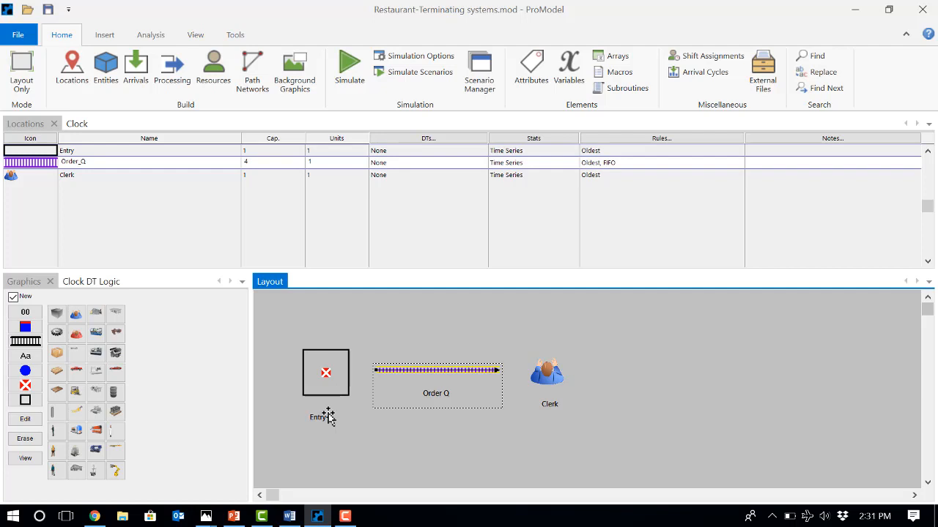
click(111, 82)
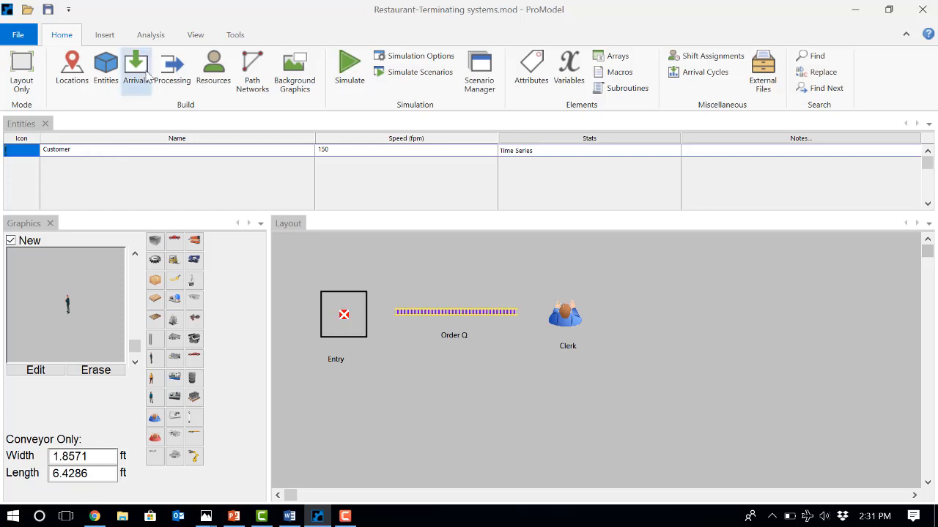
click(147, 77)
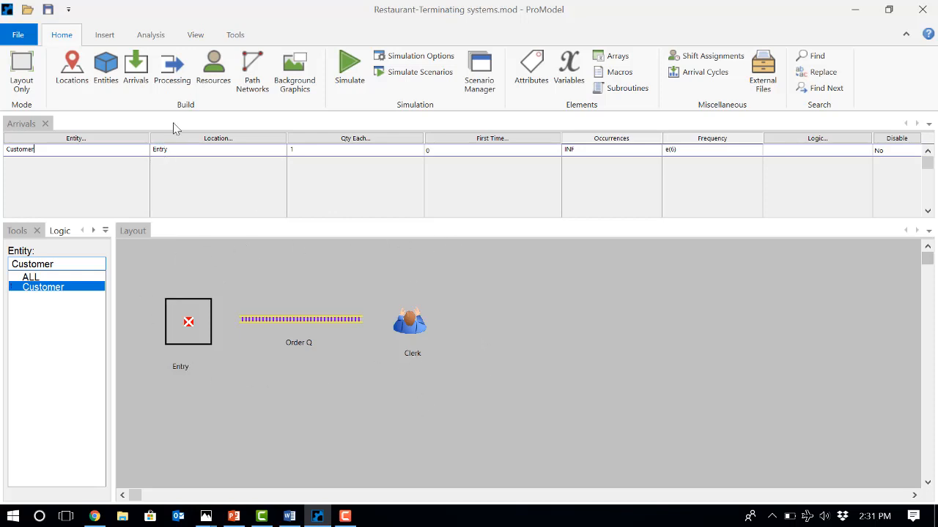
Open the processing definitions and add a process record for Customer at the Entry location.
click(171, 82)
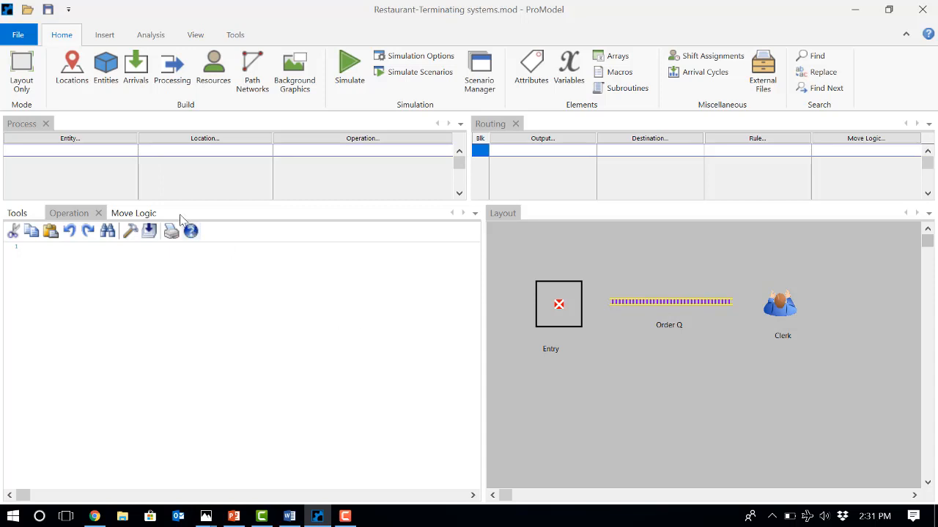
click(98, 144)
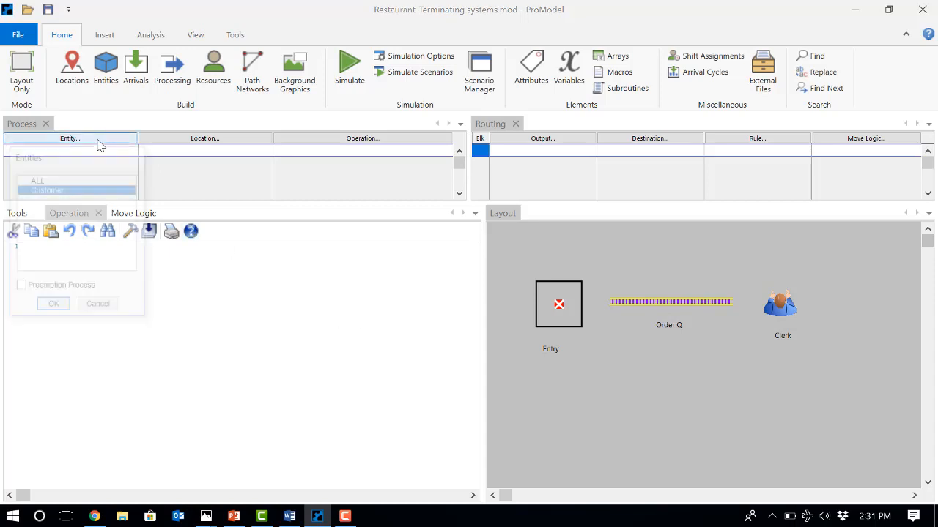
double_click(78, 192)
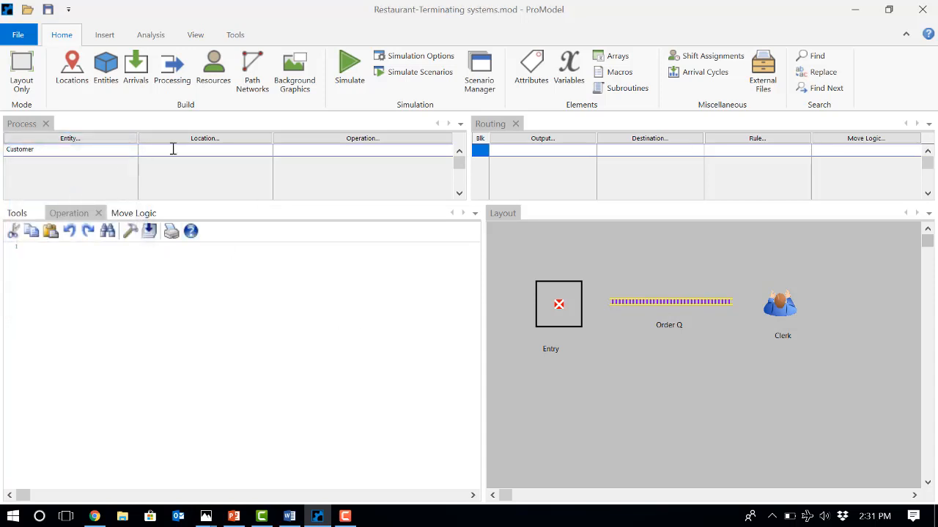
click(177, 147)
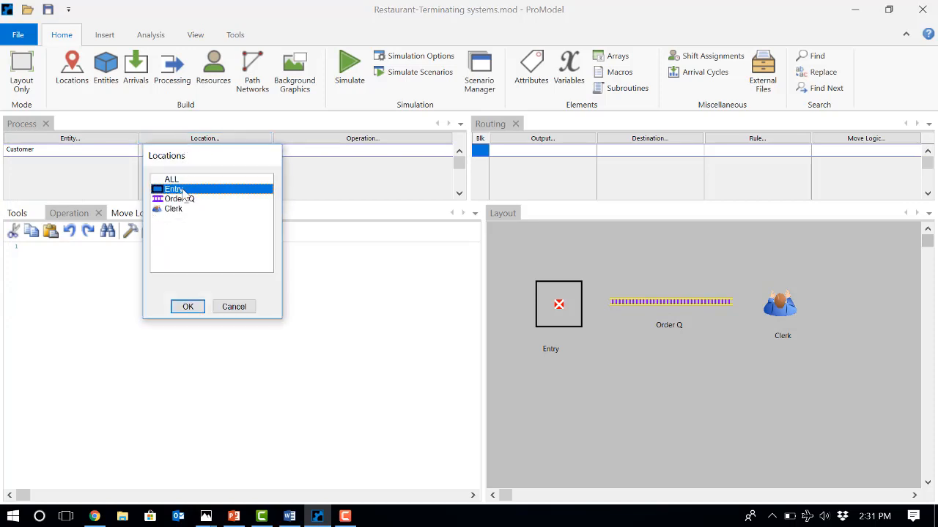
double_click(183, 192)
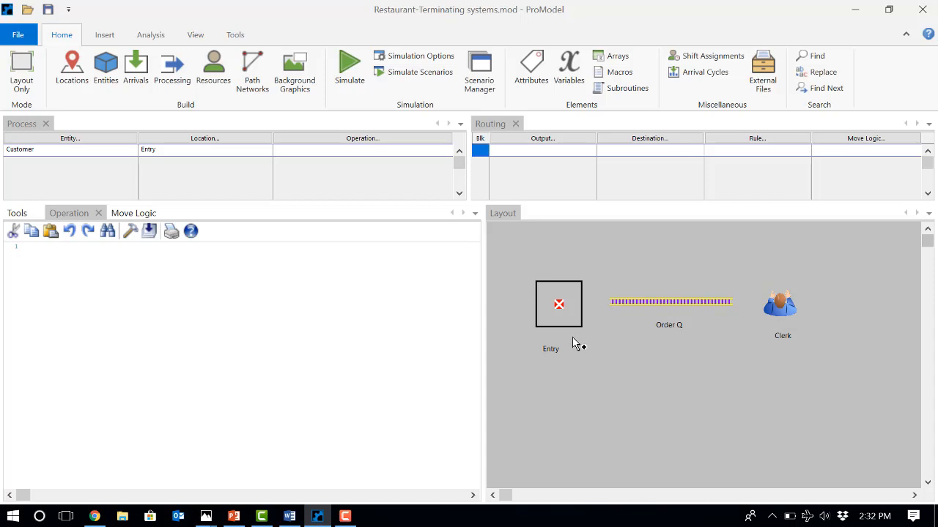
Add a routing for the Entry process with Customer as output and Order_Q as destination.
click(559, 141)
double_click(539, 191)
click(637, 145)
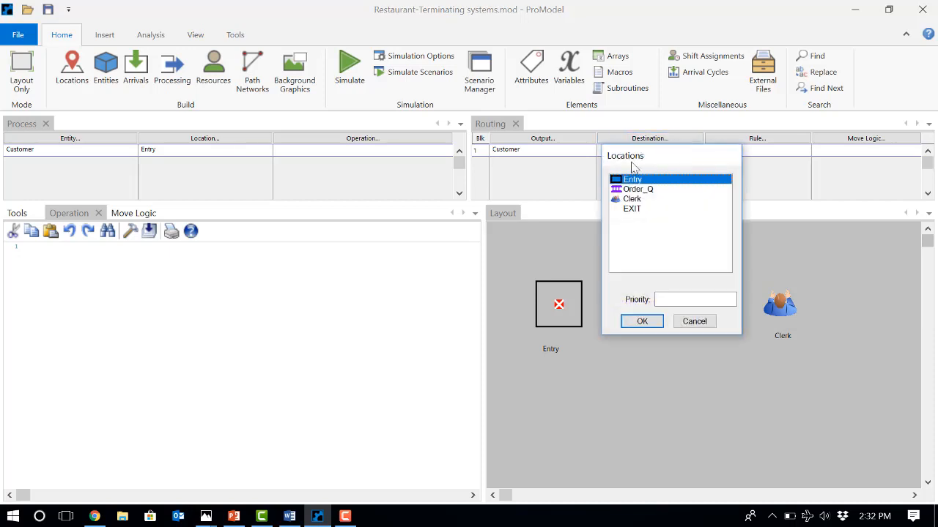
double_click(635, 192)
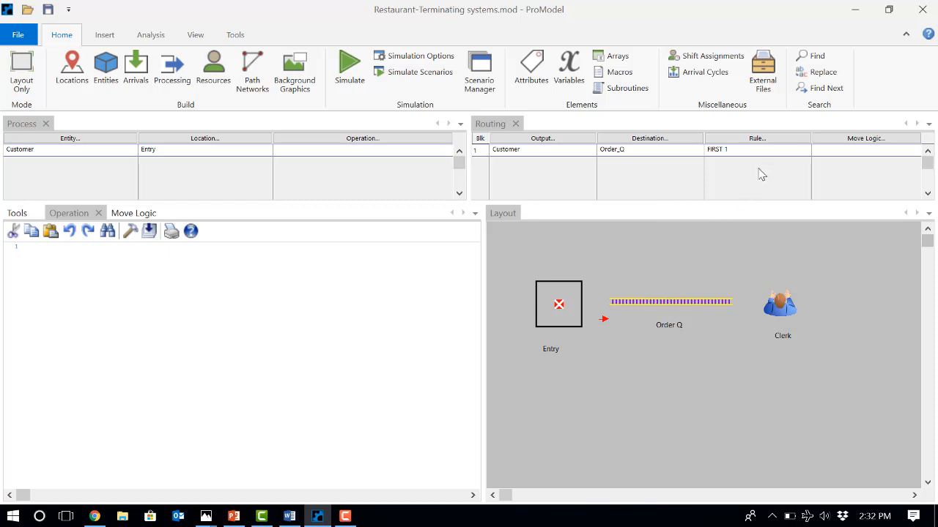
Set the Order_Q routing rule to the user condition "clock(hr) <=8".
click(745, 140)
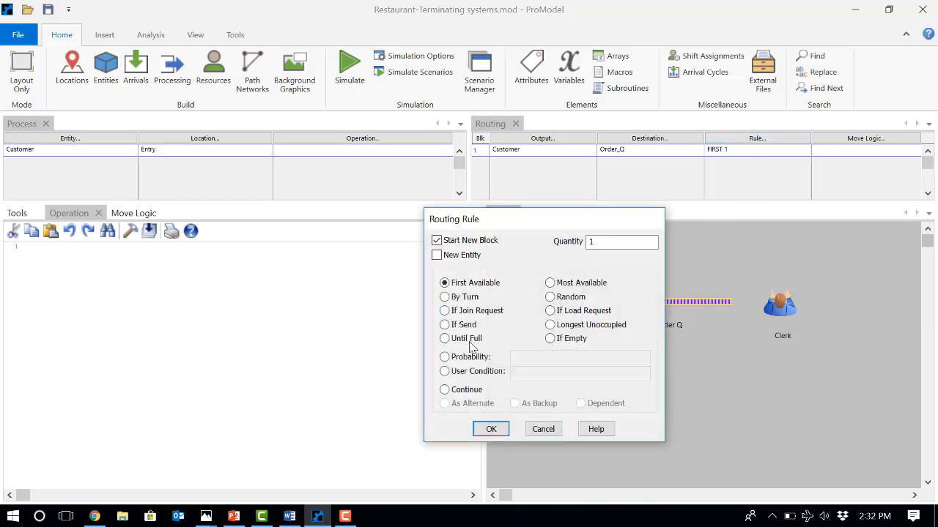
click(447, 371)
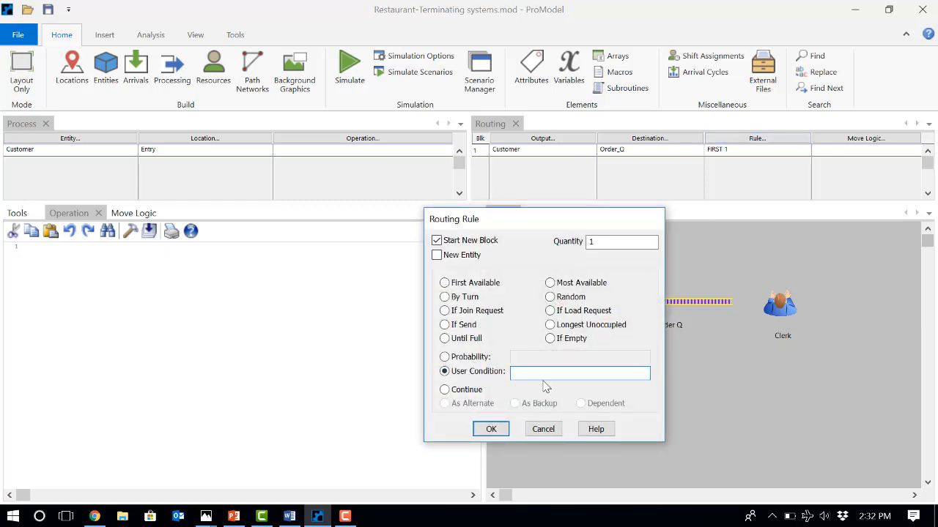
text(clock(hr) <=8)
click(548, 373)
key(Delete)
text(<=8)
drag(543, 373, 513, 374)
click(543, 375)
double_click(519, 374)
click(545, 375)
drag(546, 375, 509, 375)
click(492, 430)
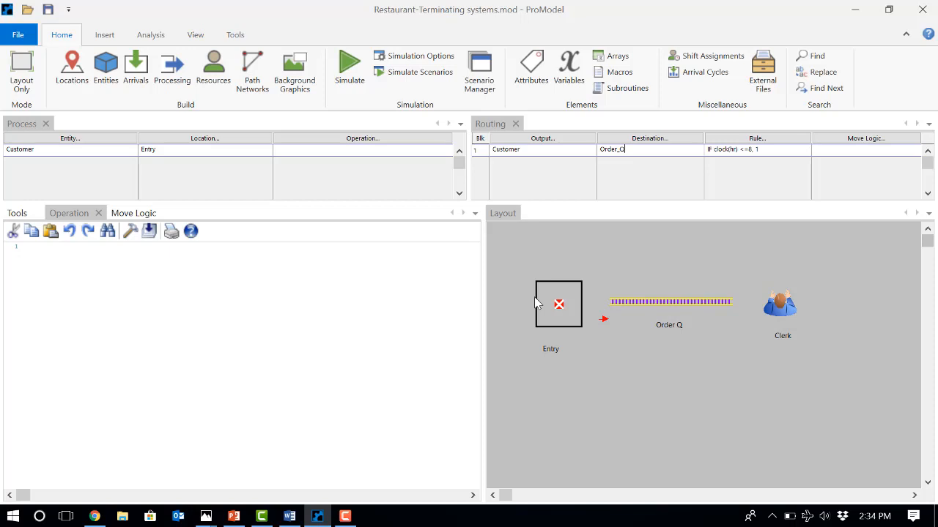
Add a second routing line to the Entry process that sends Customer to EXIT.
key(Return)
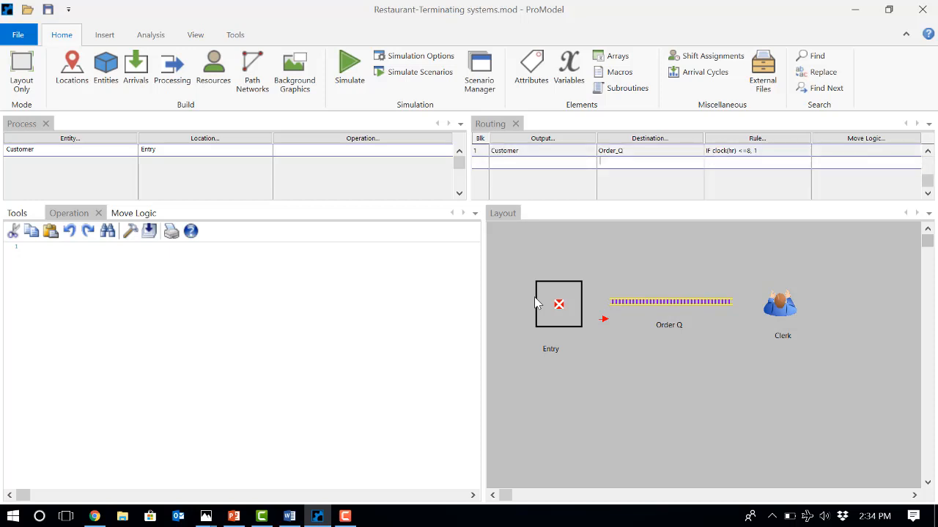
double_click(518, 161)
double_click(540, 203)
double_click(625, 161)
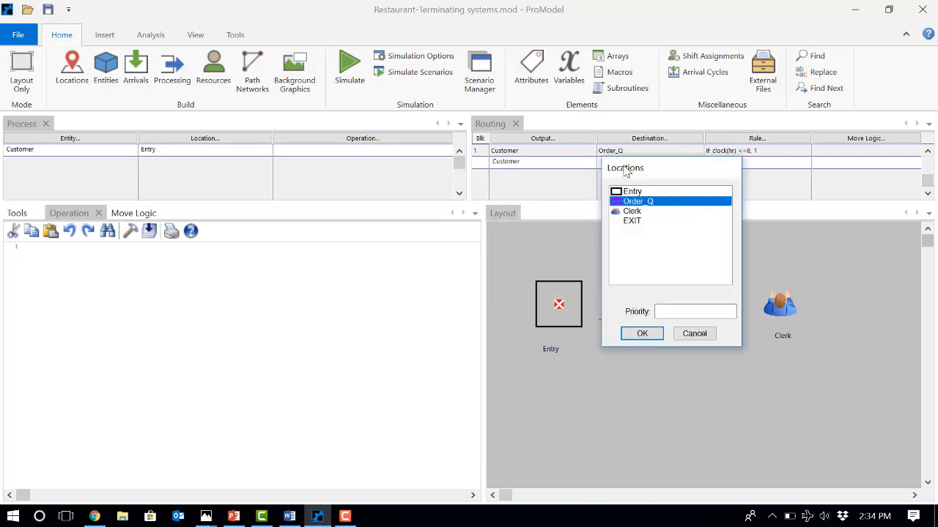
double_click(633, 221)
Set the EXIT routing rule to the user condition "clock(hr) > 8" and recheck the rule without changing it.
double_click(722, 161)
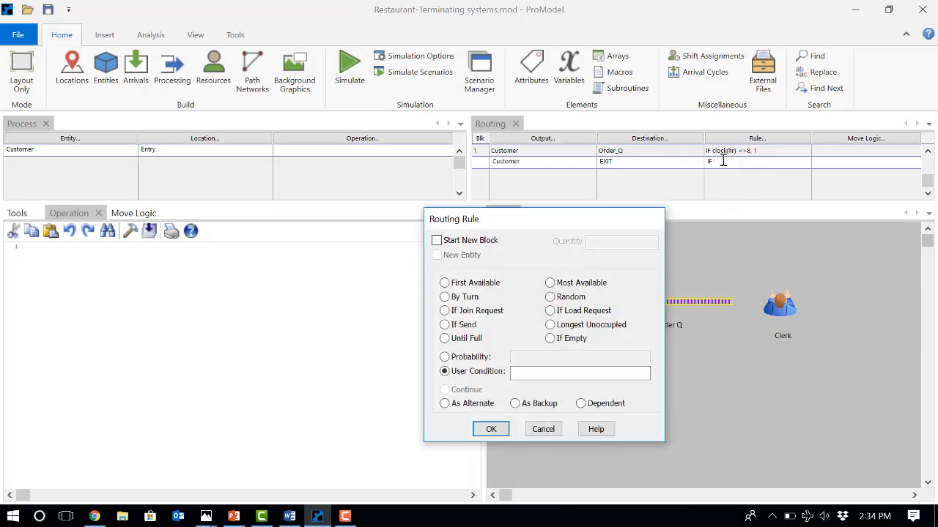
click(527, 372)
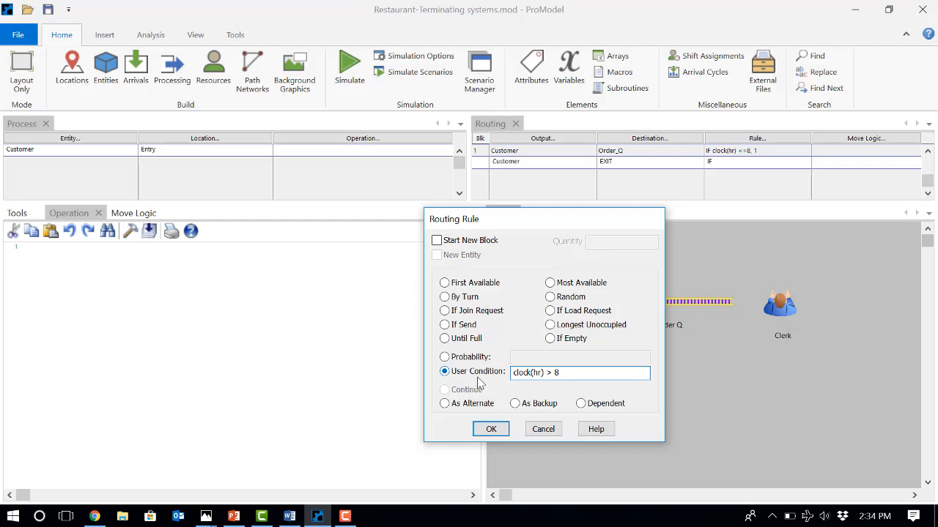
click(494, 427)
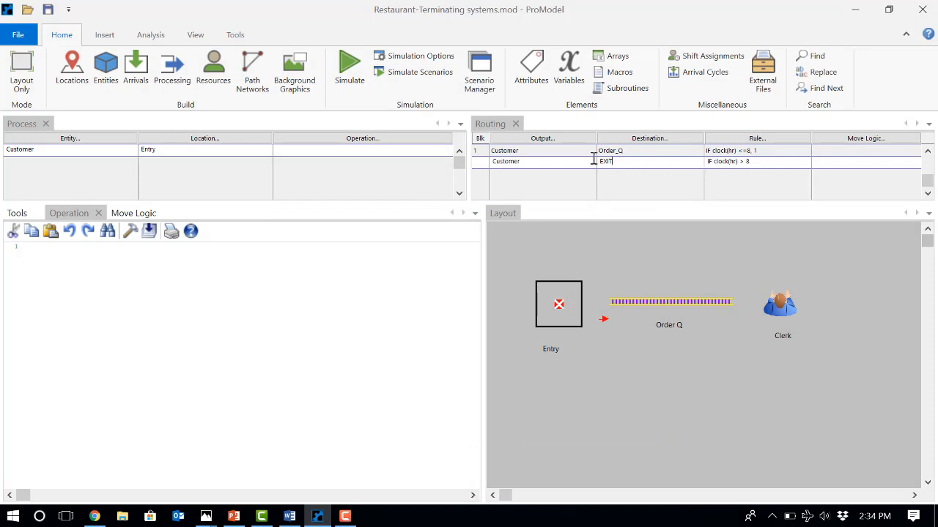
click(782, 144)
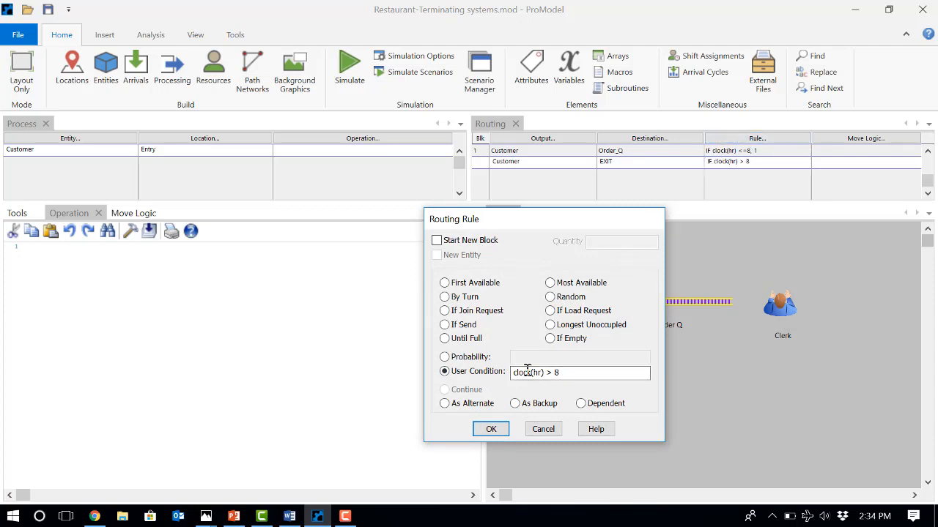
click(543, 430)
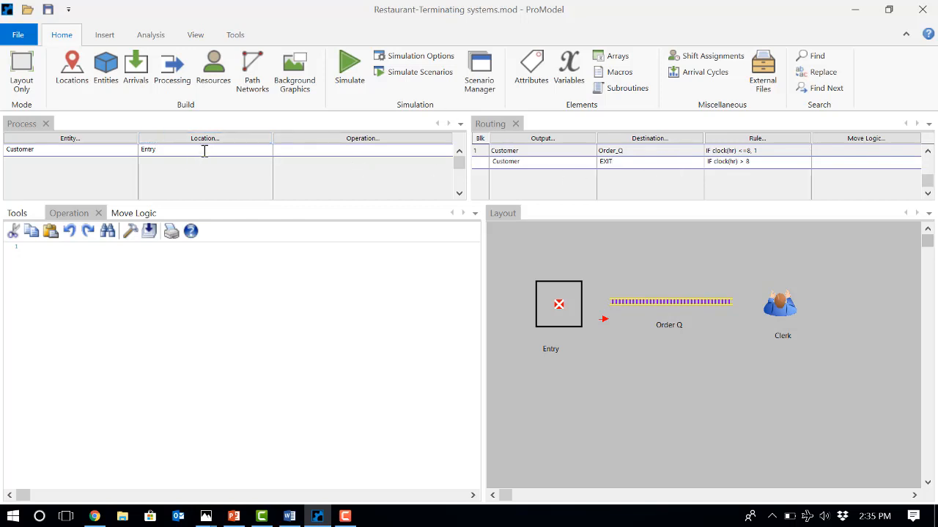
Add a second process record for Customer at the Order_Q location.
key(Return)
click(103, 163)
double_click(81, 204)
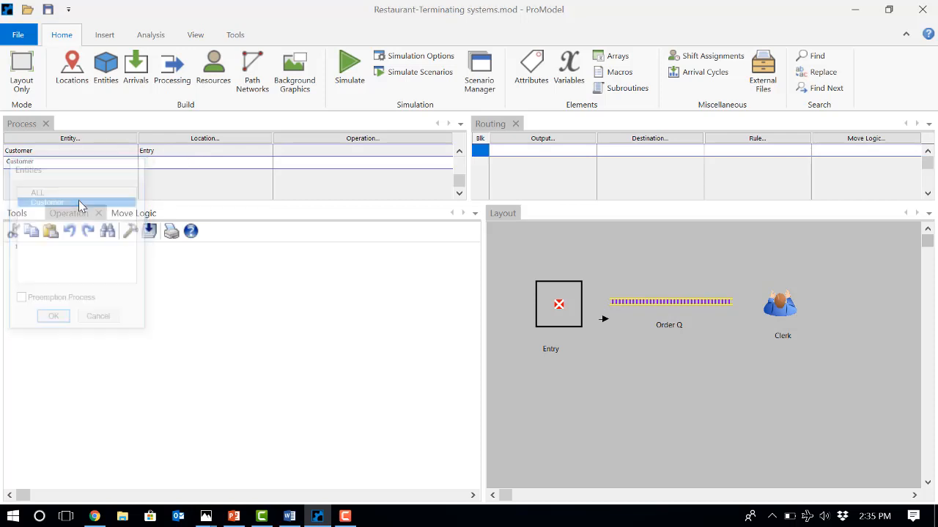
click(176, 162)
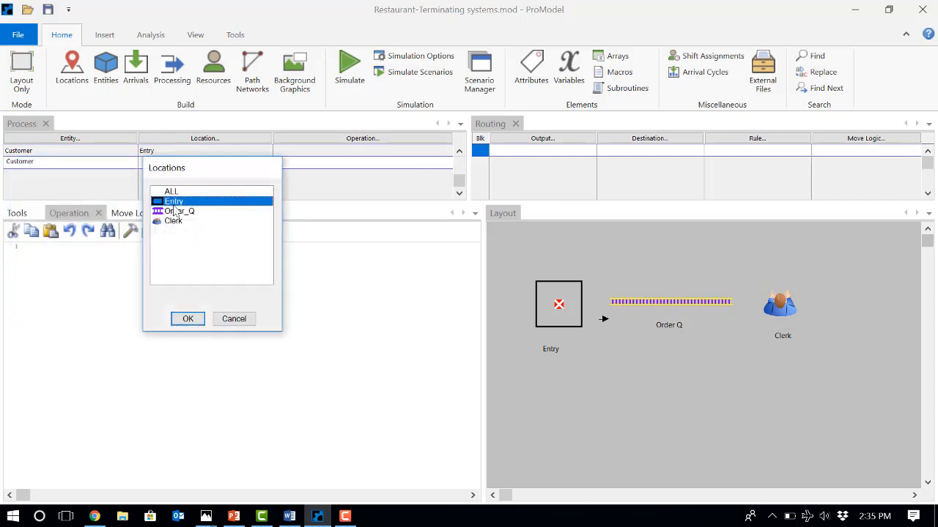
double_click(187, 218)
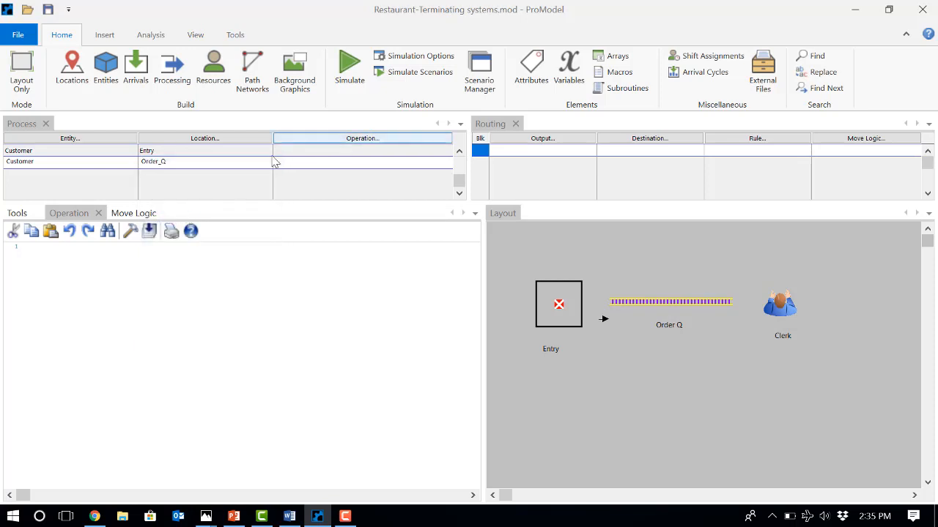
Check the Entry routing, and for the Order_Q process add a routing that sends Customer to Clerk.
click(242, 151)
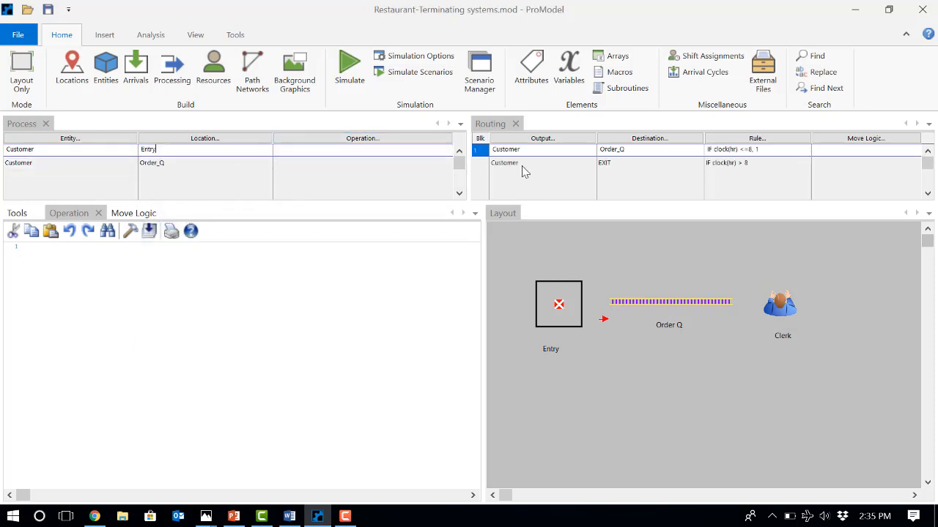
click(237, 162)
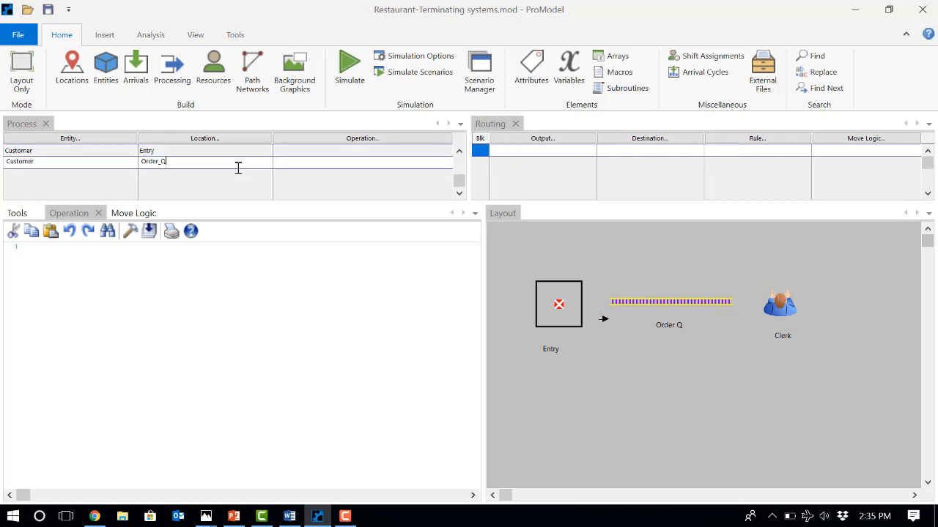
click(551, 154)
double_click(542, 193)
click(659, 148)
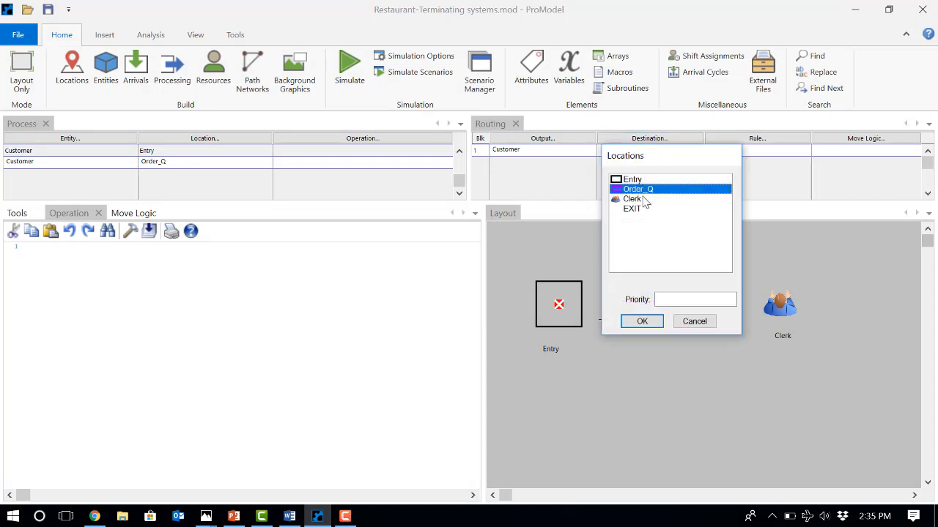
double_click(643, 201)
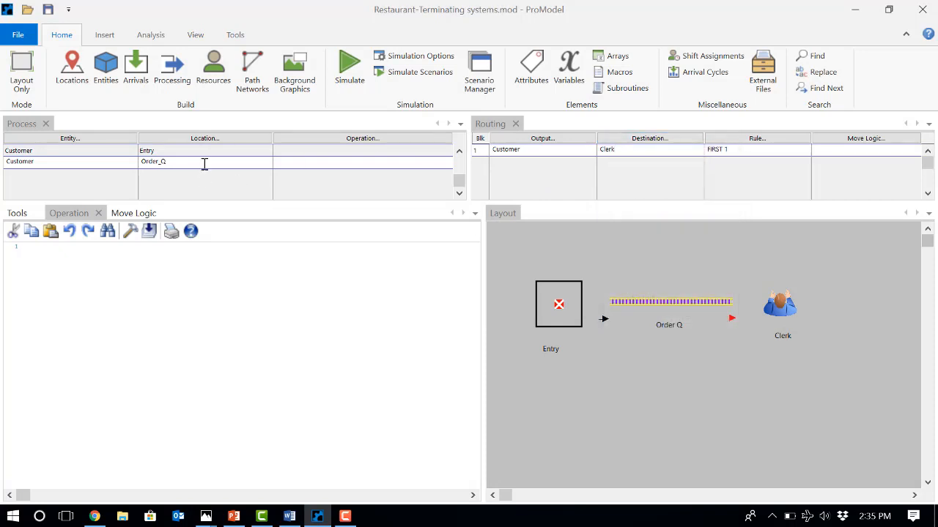
Add a third process record for Customer at the Clerk location.
key(Return)
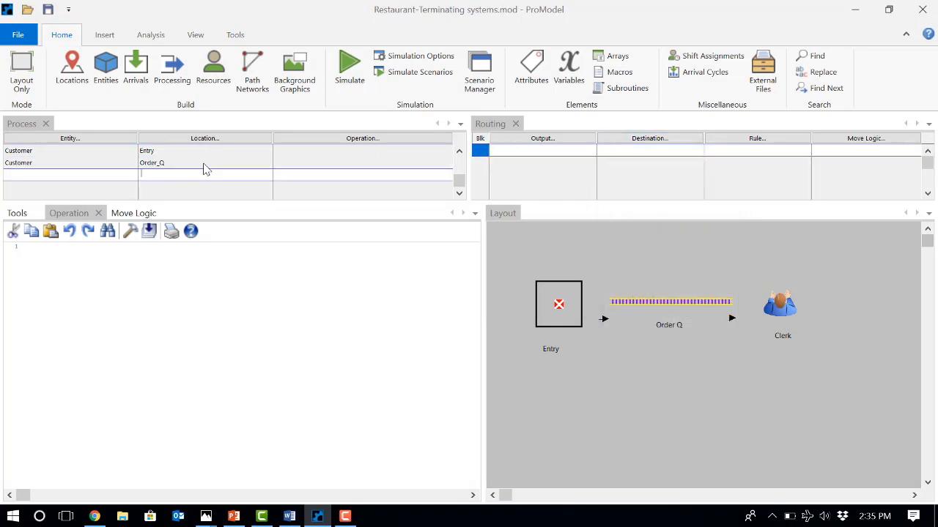
double_click(101, 173)
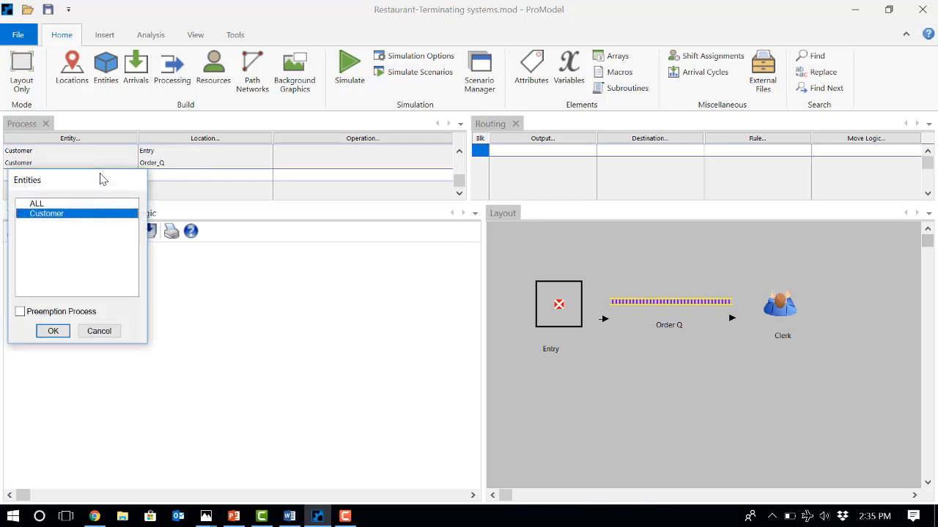
double_click(86, 213)
double_click(180, 174)
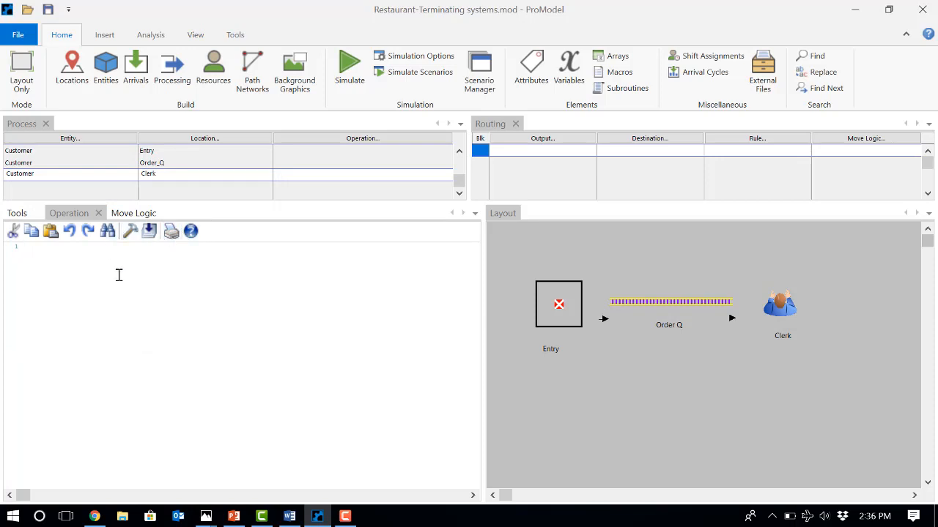
Write the Clerk operation logic with commented steps: Order "Wait e(2) min", Pay "Wait e(1.5) min" and Pickup "Wait e(5) min".
key(Return)
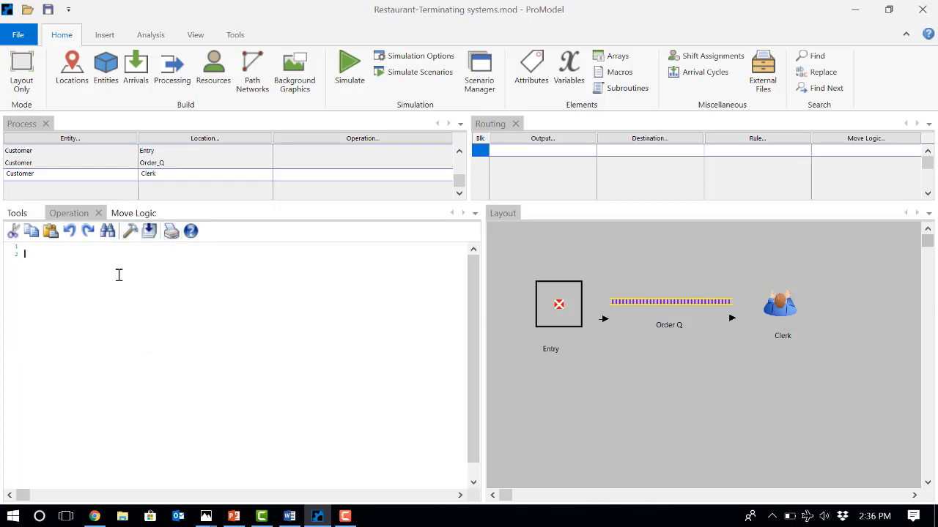
text(// Order Wait e(2) min // Pay Wait e(1.5) min // Pickup Wait e(5) min)
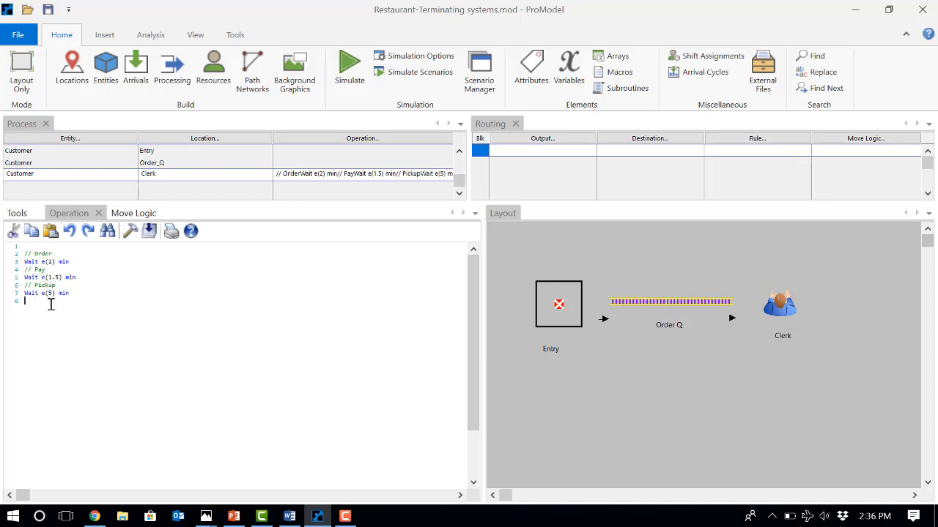
click(84, 290)
Add a routing for the Clerk process that sends Customer to EXIT.
click(568, 150)
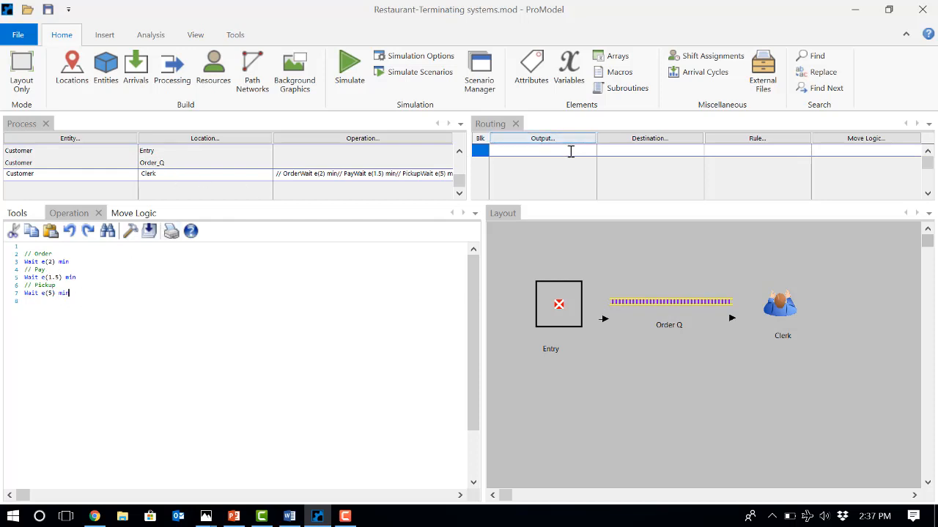
click(551, 145)
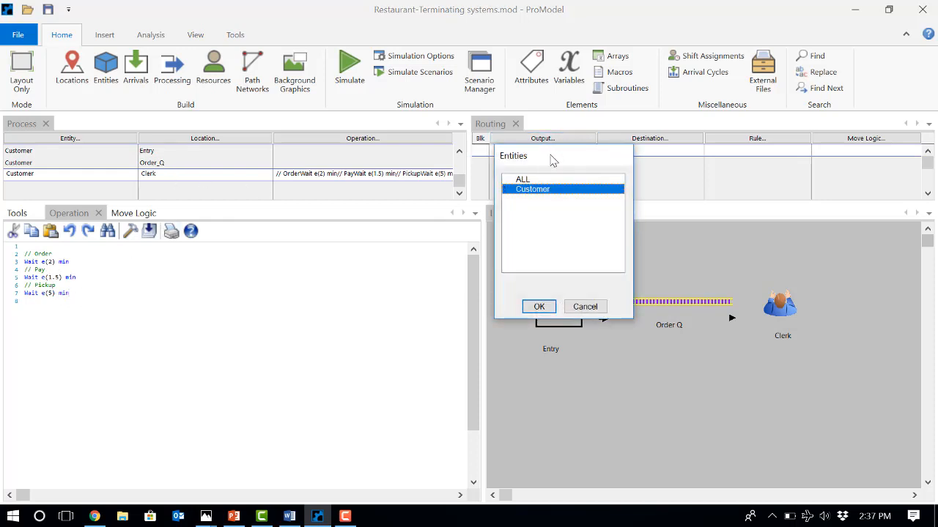
double_click(545, 191)
click(638, 149)
click(638, 148)
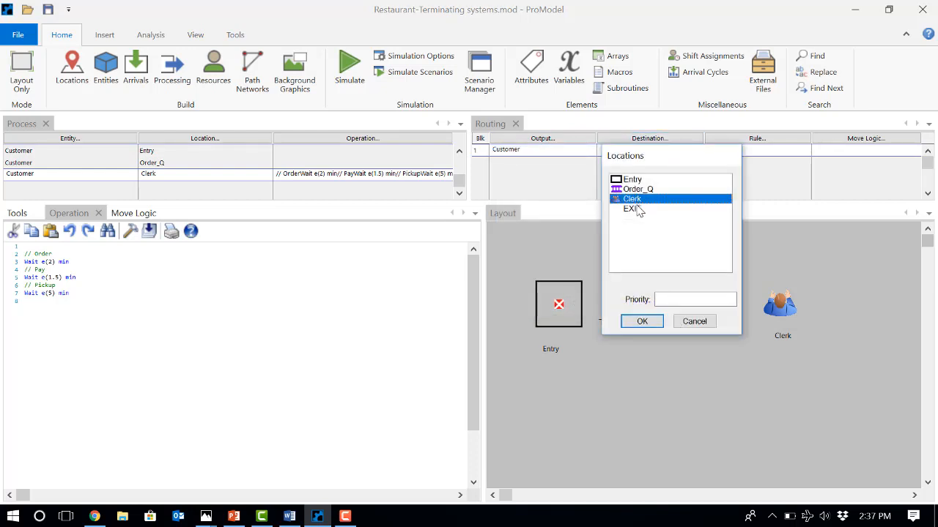
double_click(634, 209)
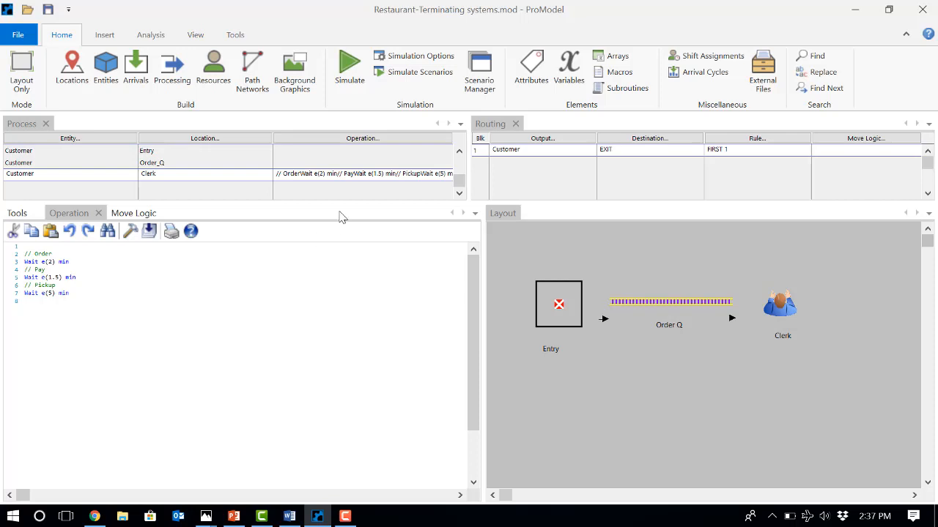
Review the operation logic and routing of the Entry, Order_Q and Clerk processes, including the clock-based rules at Entry.
click(230, 152)
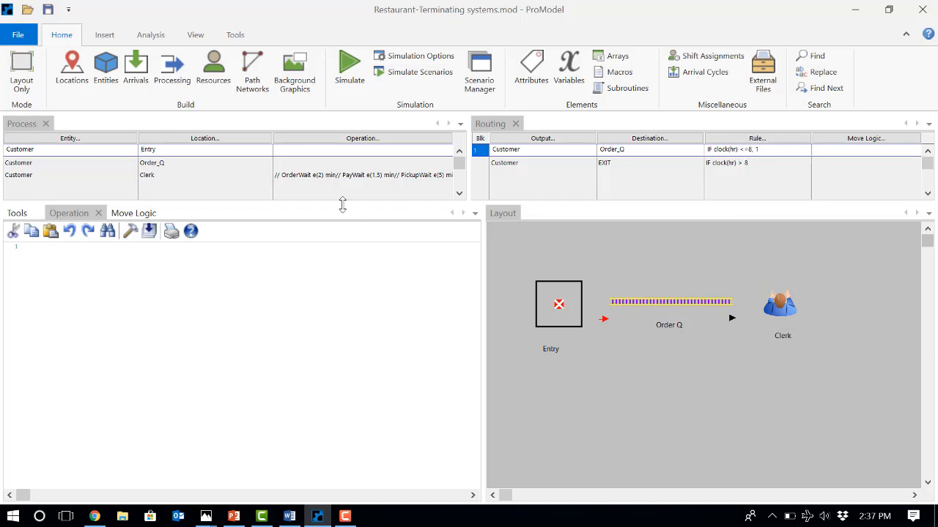
click(310, 166)
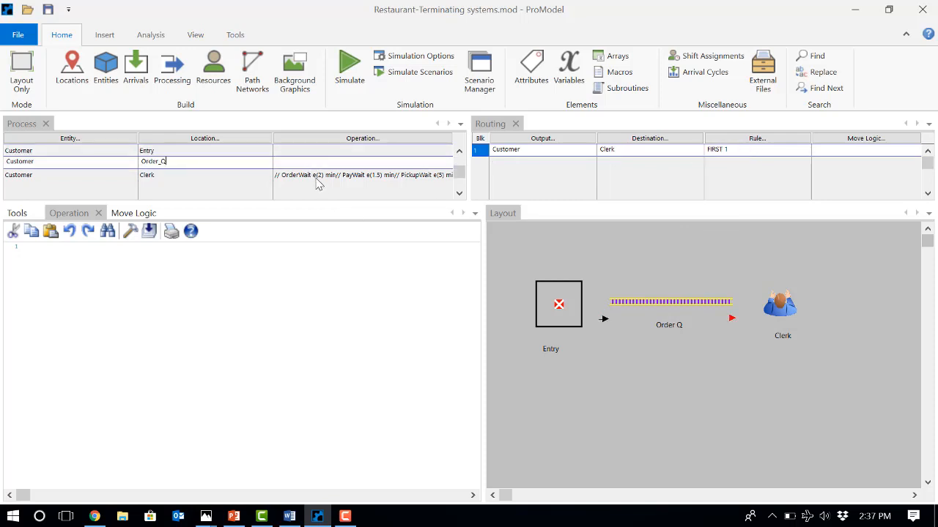
click(316, 178)
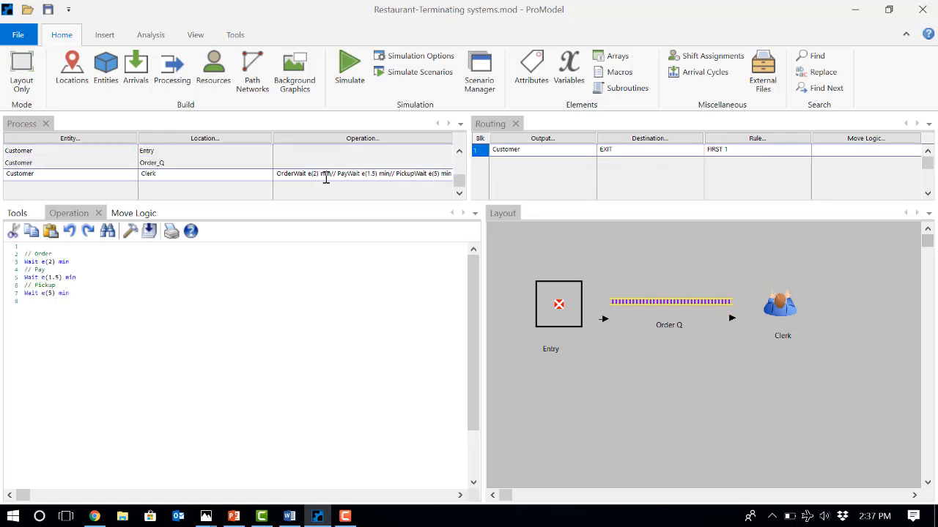
click(291, 151)
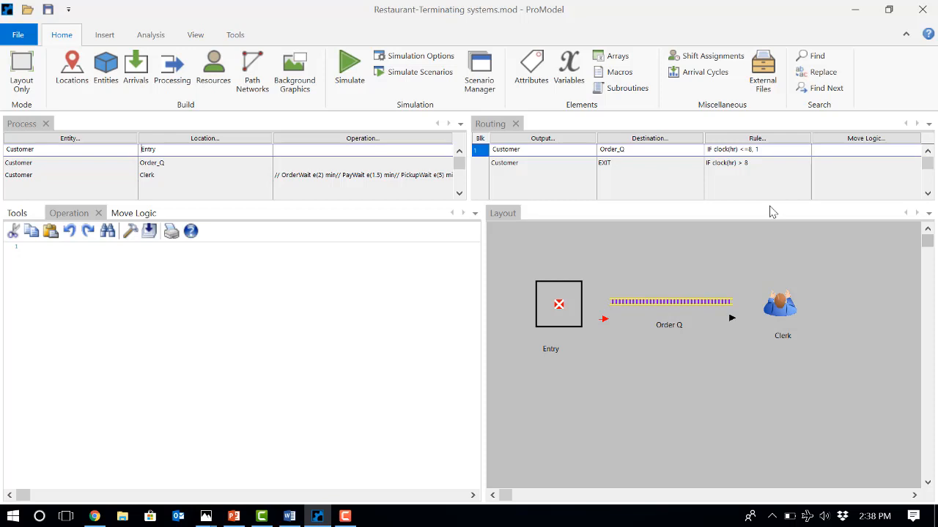
click(752, 164)
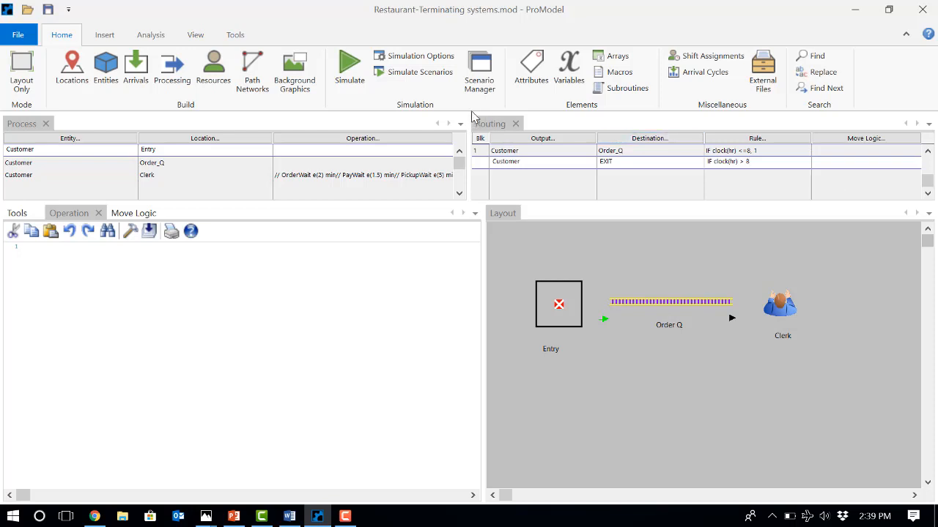
Create two global variables named Arrived and Processed.
click(569, 73)
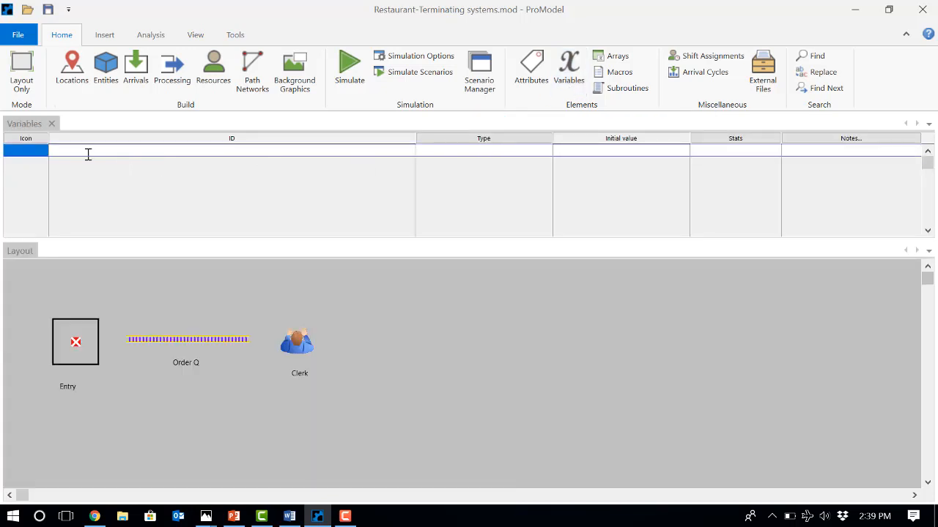
click(135, 148)
text(Arrived)
key(Return)
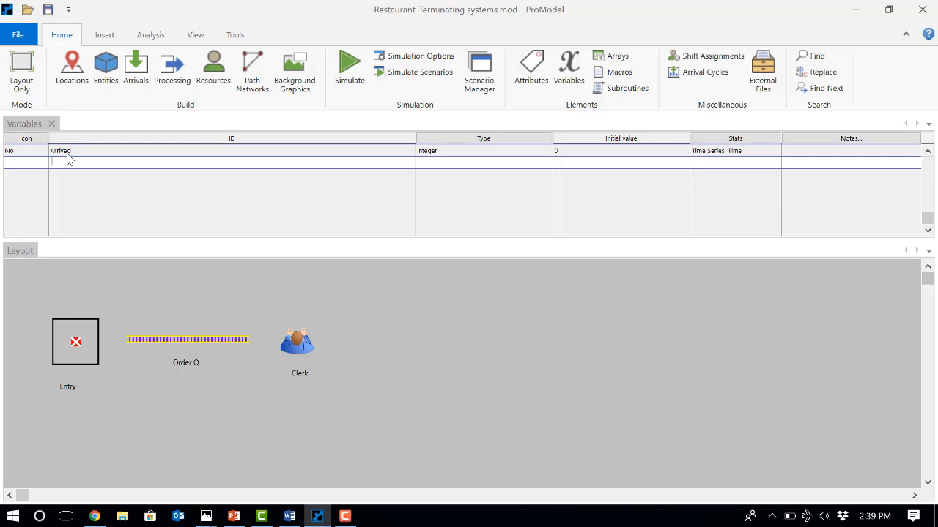
text(Processed)
key(Return)
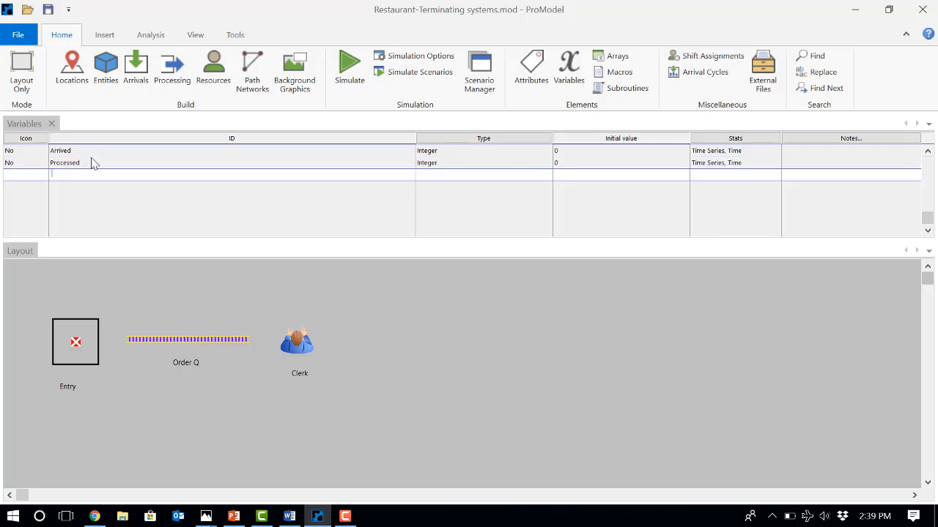
click(72, 163)
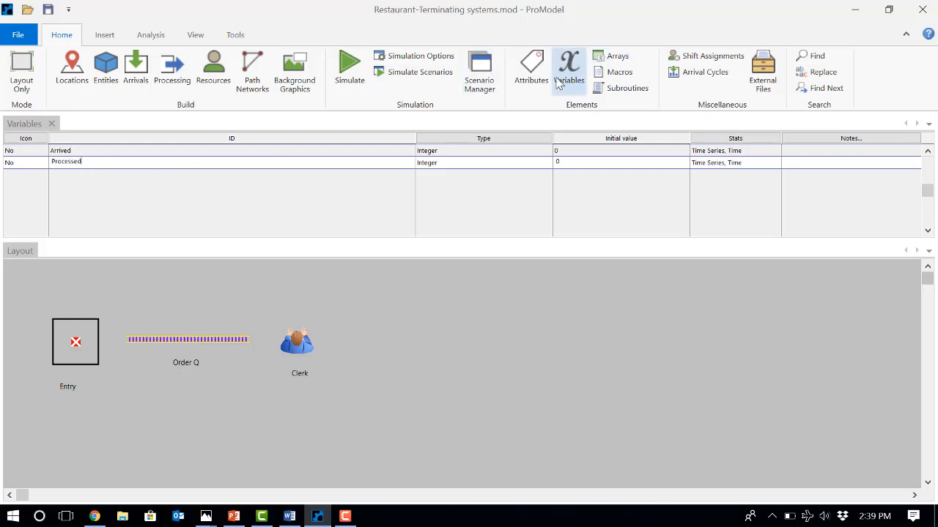
Add the statement "Inc Arrived" to the operation logic of the Customer process at Order_Q.
click(173, 79)
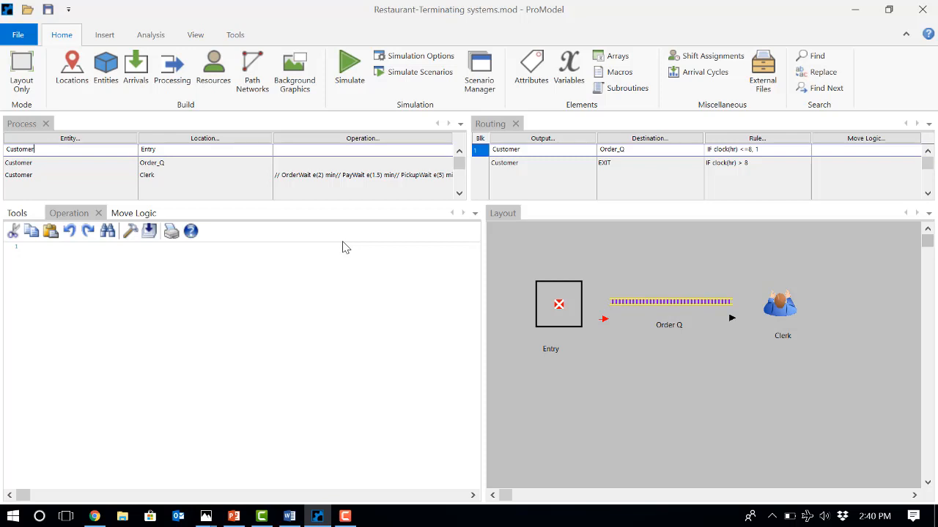
click(347, 162)
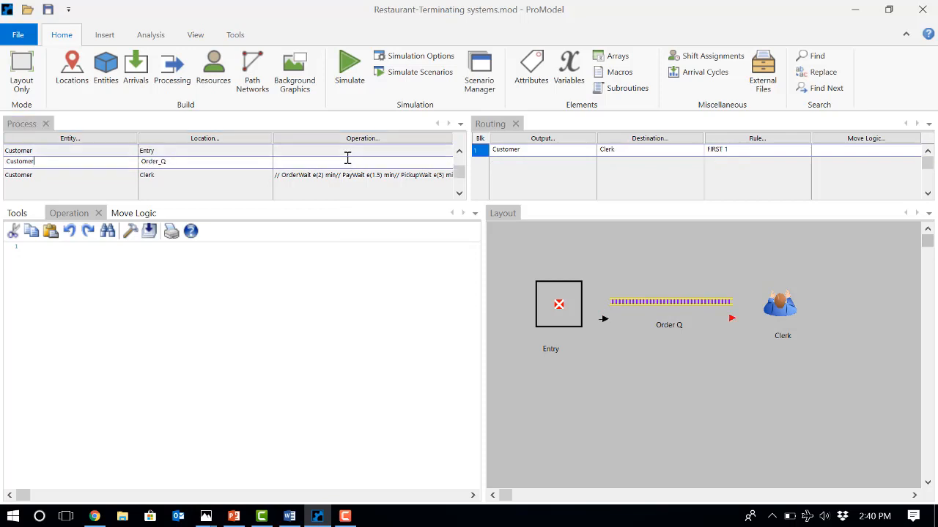
click(414, 150)
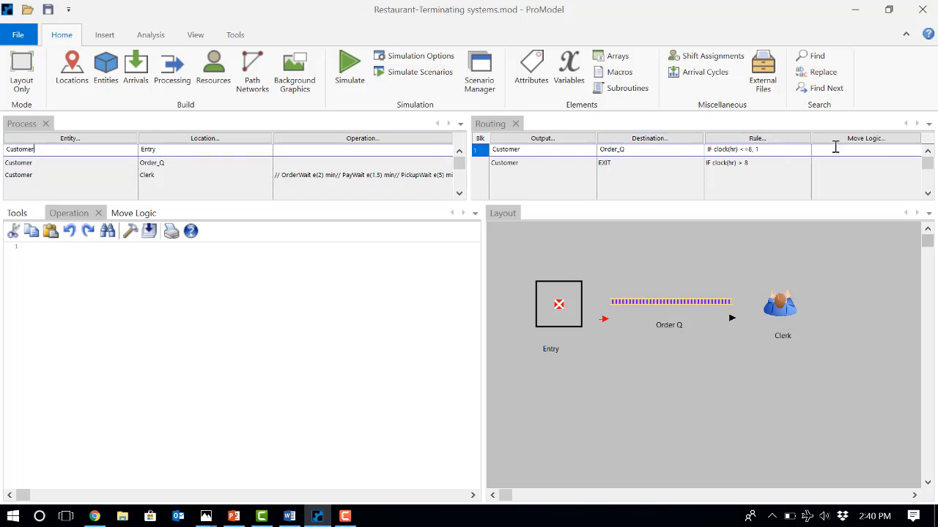
click(409, 161)
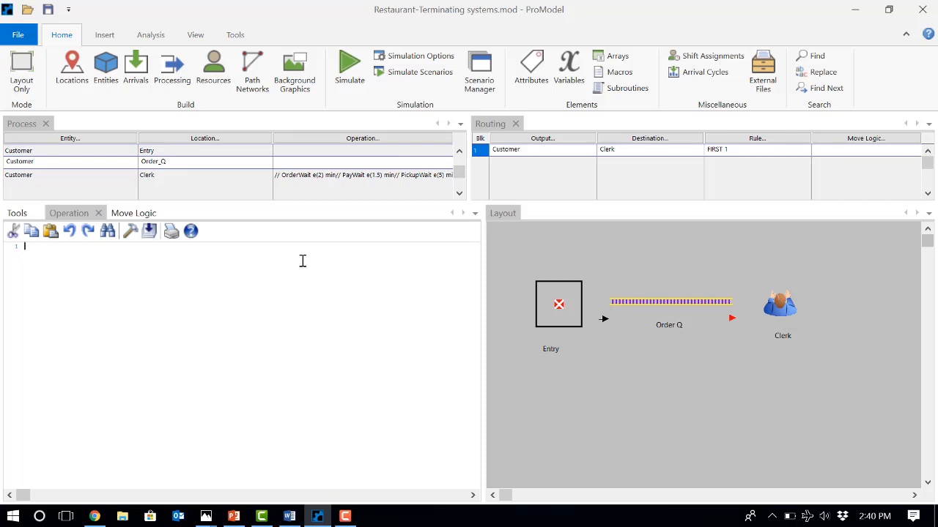
key(Return)
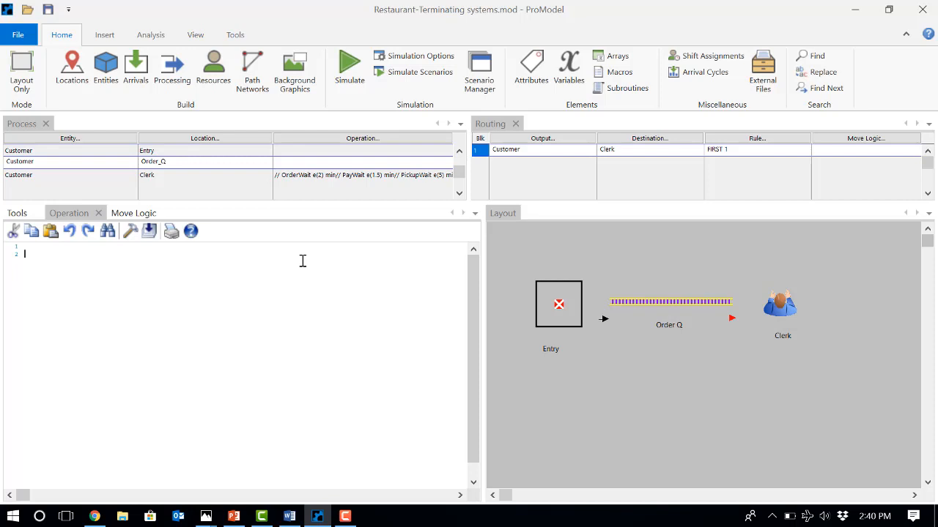
text(Inc arr)
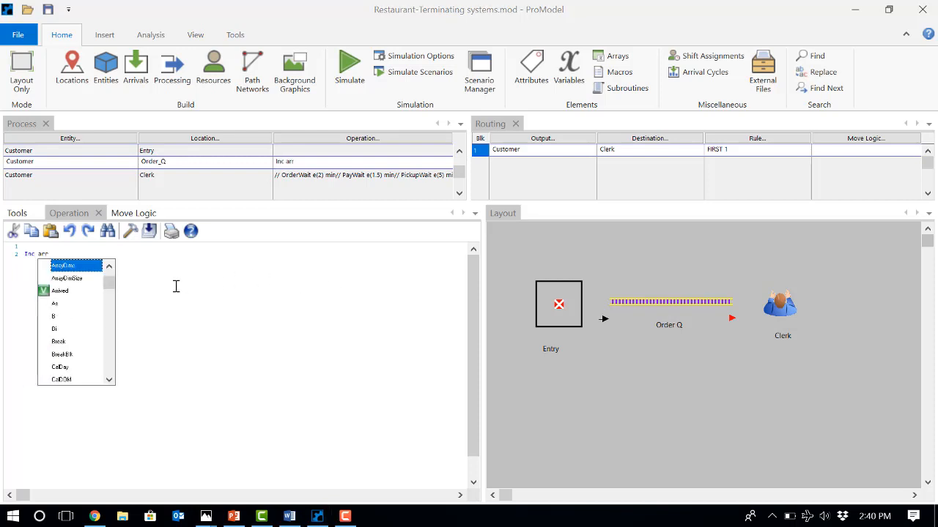
double_click(63, 291)
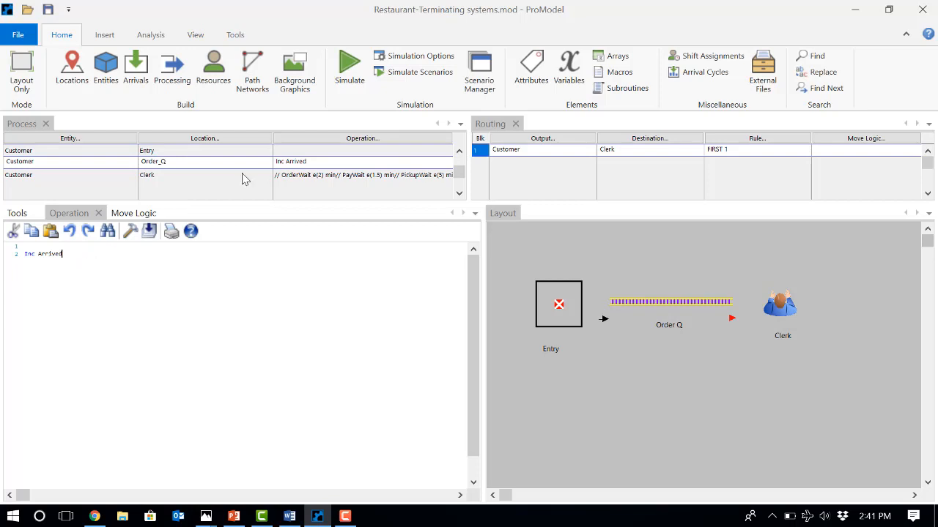
Append "Inc Processed" after the Pickup wait in the Clerk operation logic, and check the Order_Q and Clerk logic.
click(340, 183)
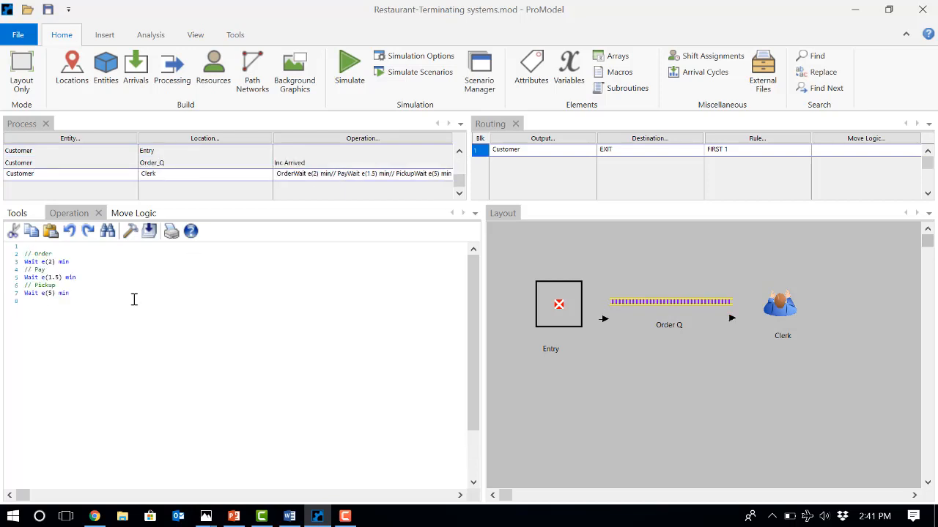
key(Return)
key(Return)
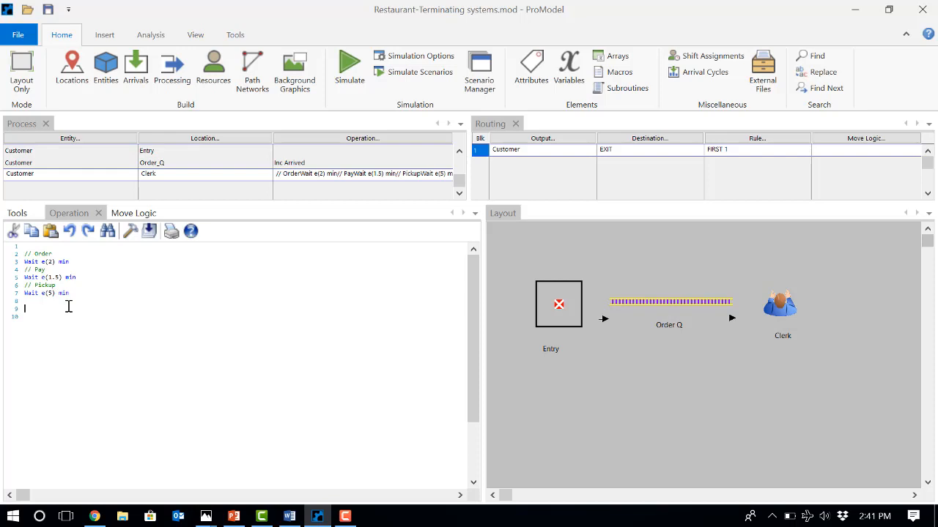
text(Inc )
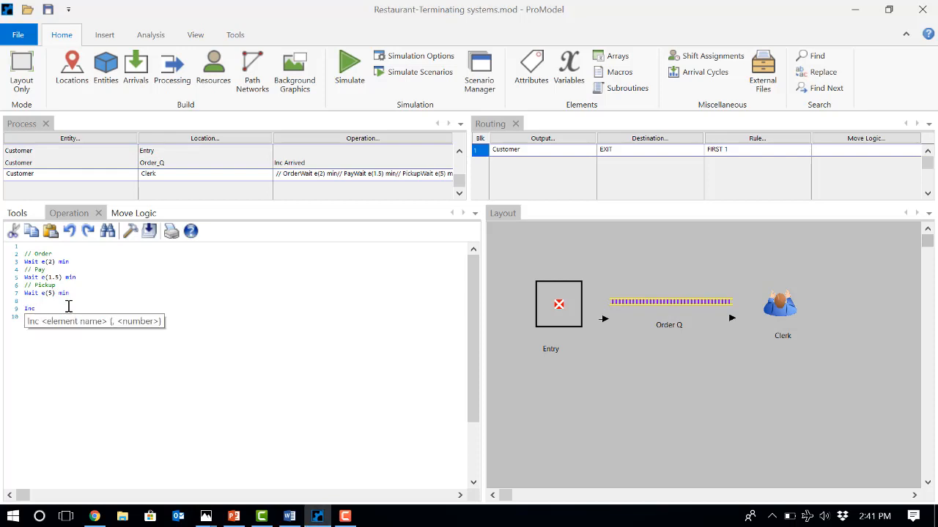
text(pr)
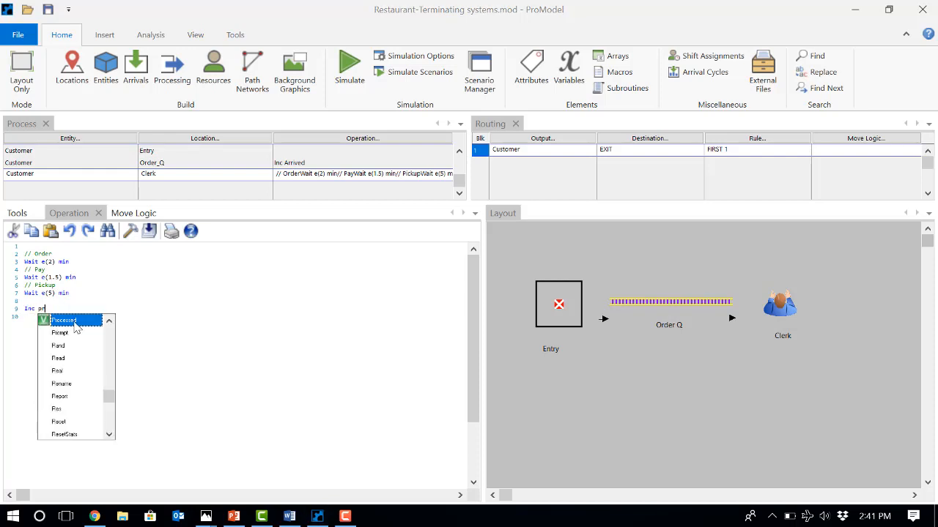
double_click(75, 322)
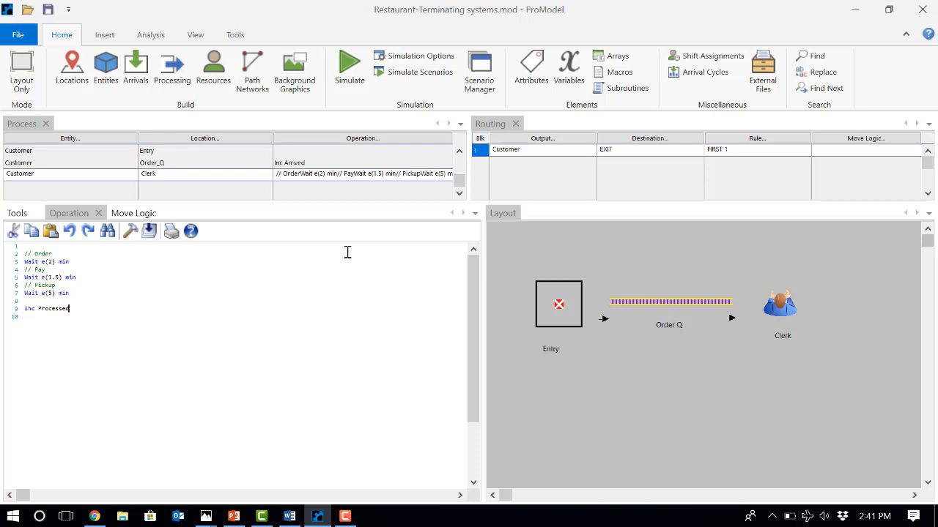
click(306, 164)
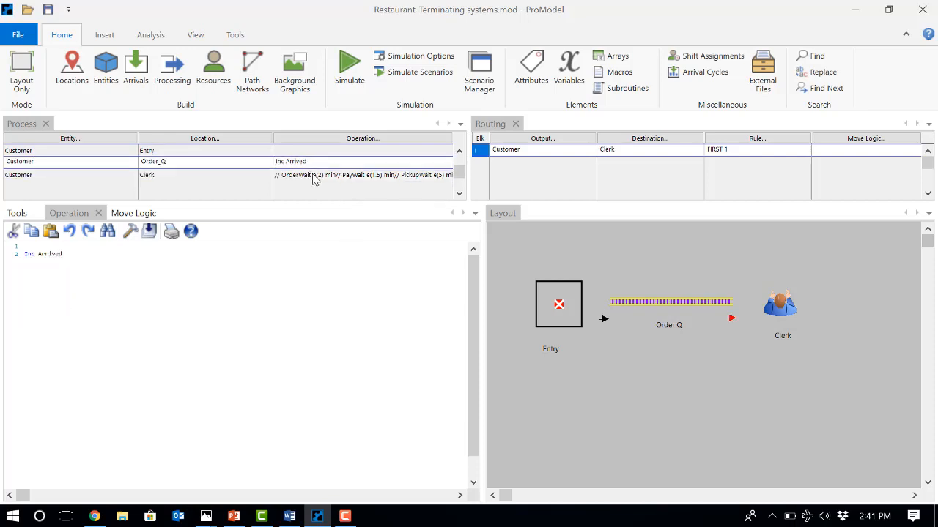
click(315, 177)
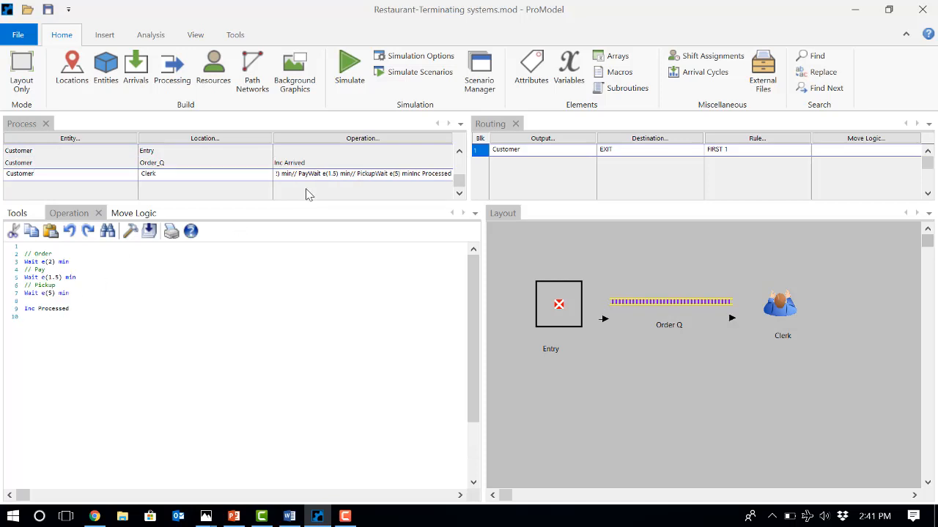
Add the move logic "If Arrived=Processed Then STOP" to the Customer's EXIT route from Entry with the rule clock(hr) > 8.
click(320, 151)
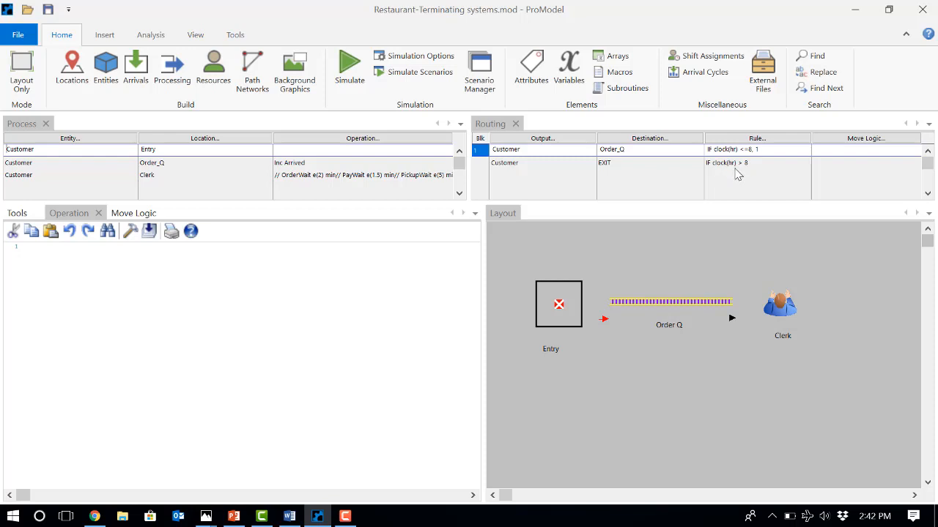
click(821, 163)
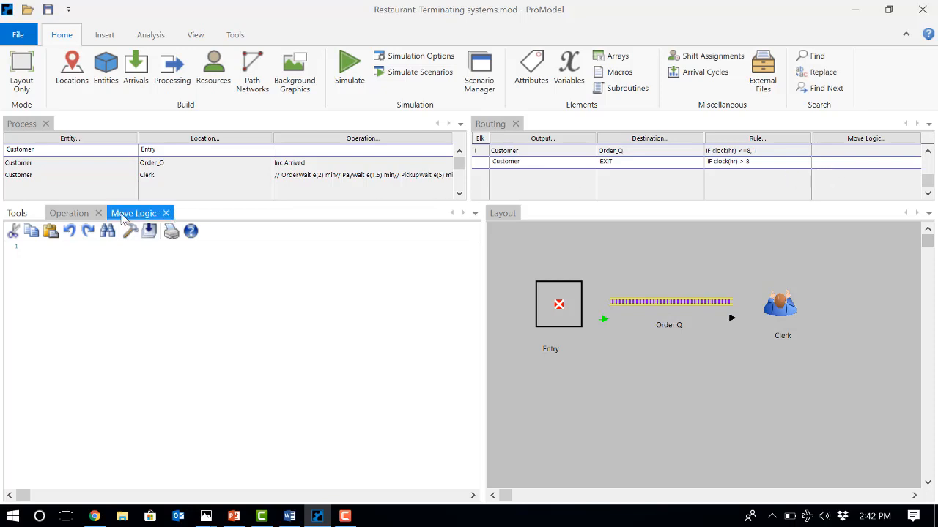
click(115, 265)
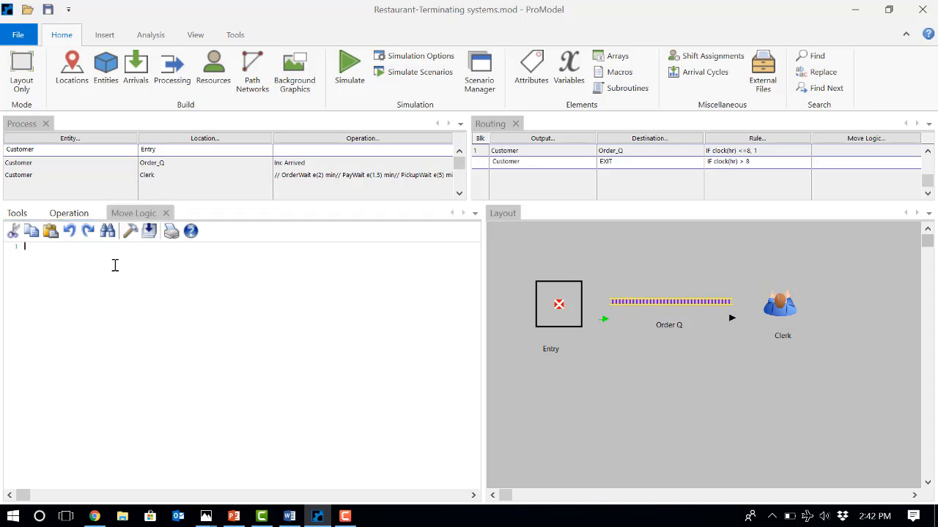
key(Return)
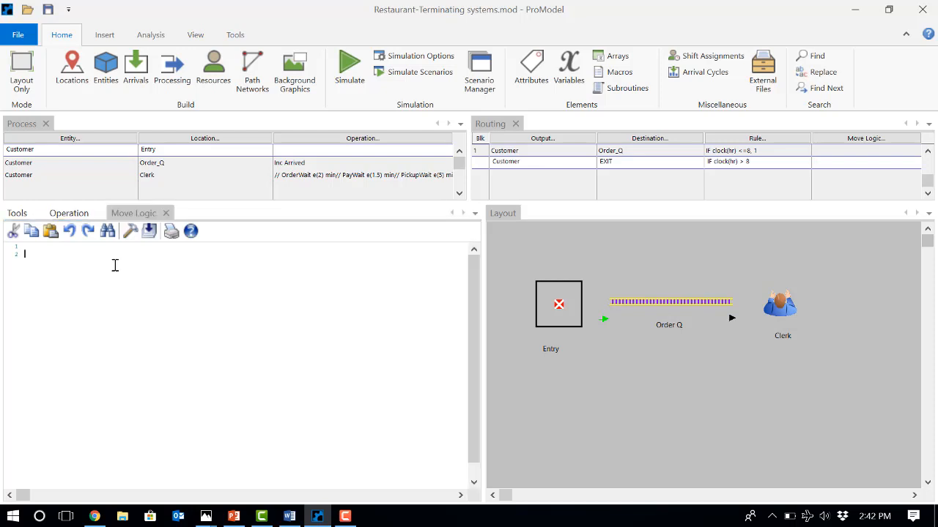
text(If a)
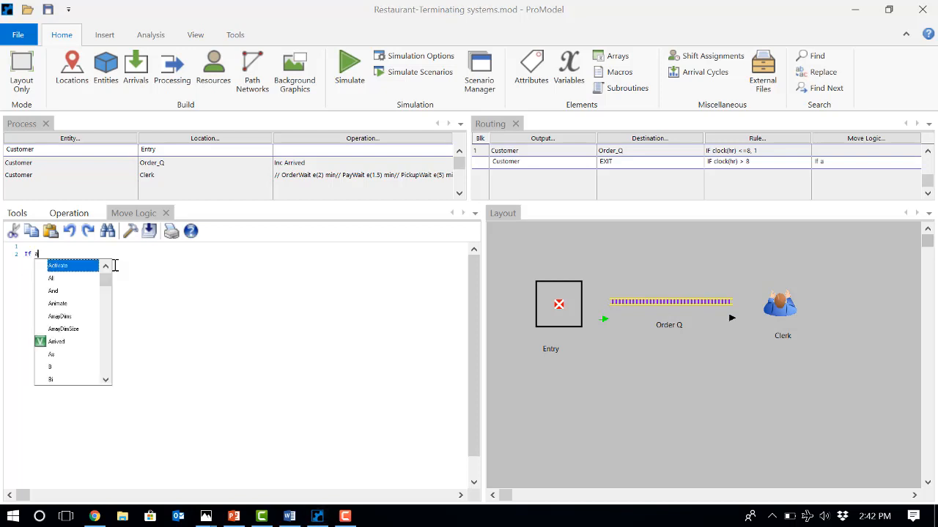
click(64, 345)
double_click(65, 343)
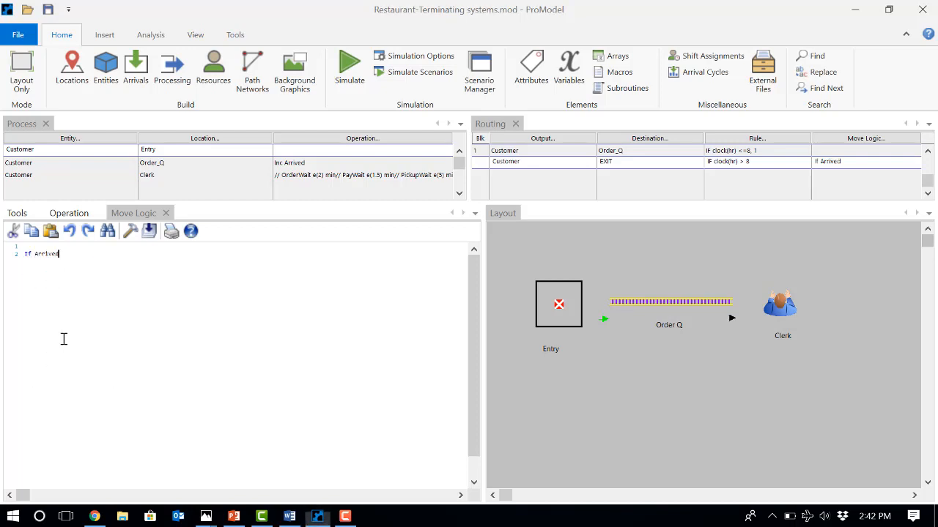
text(=pr)
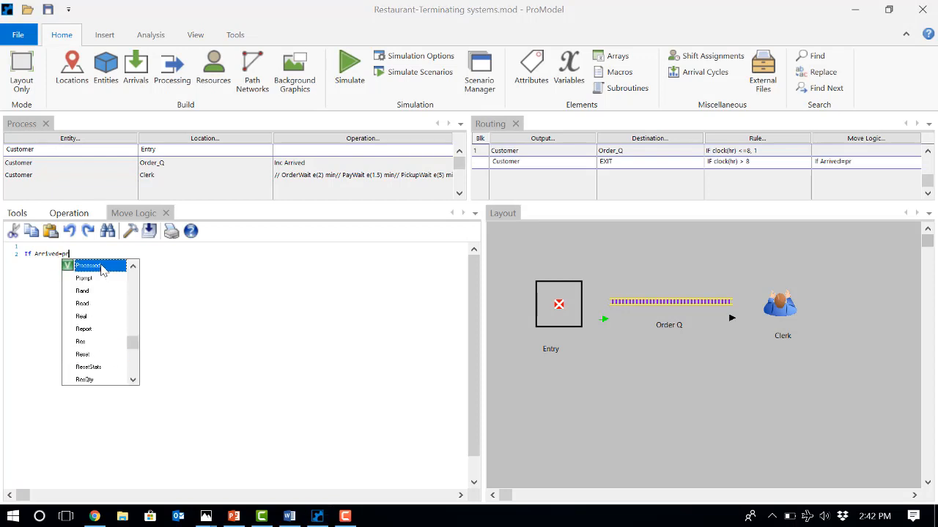
double_click(101, 266)
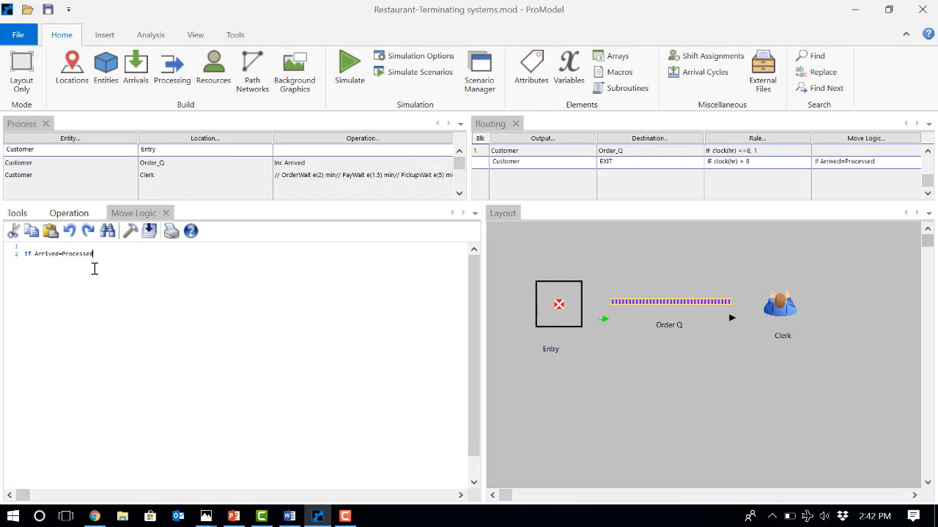
text(Then )
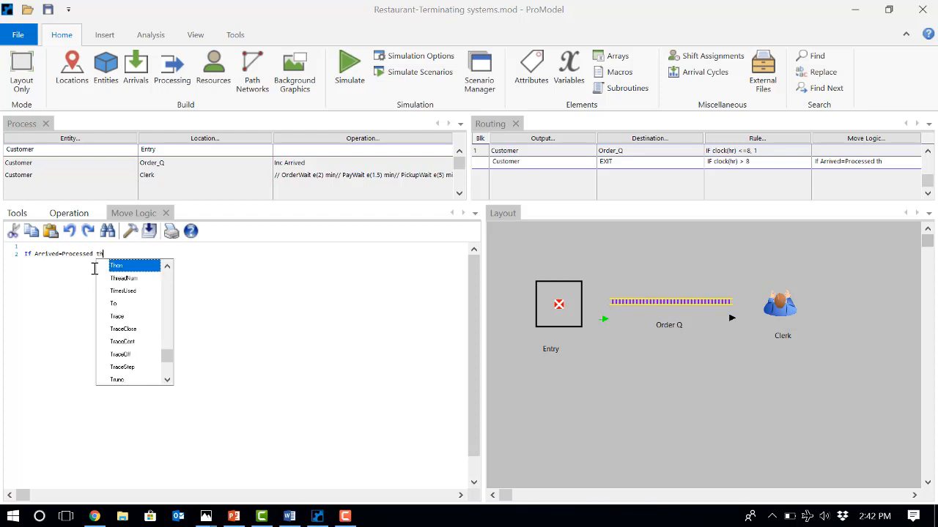
text(STOP)
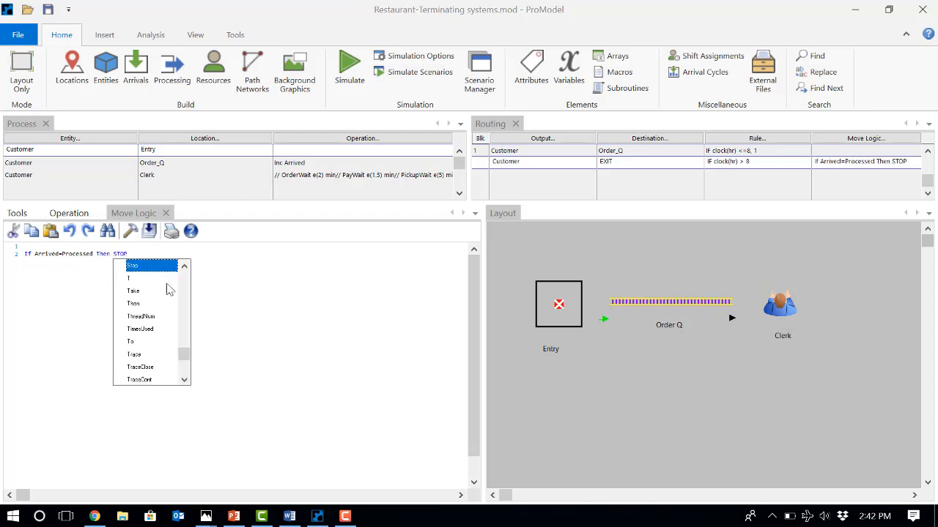
click(245, 287)
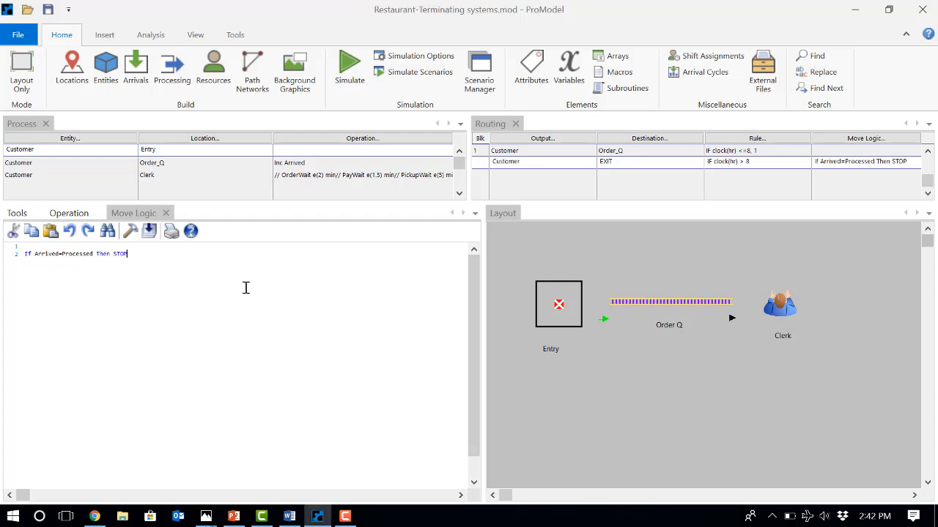
Check the STOP statement in the EXIT route's move logic and save the model.
click(113, 254)
drag(114, 254, 161, 261)
click(125, 274)
click(850, 161)
click(48, 11)
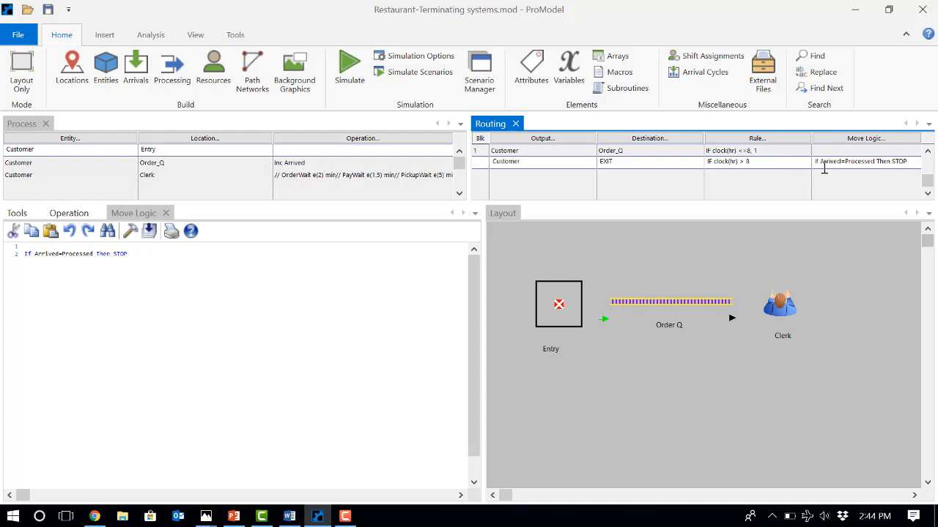
Simulate the model once with the animation turned off and open the results.
click(350, 74)
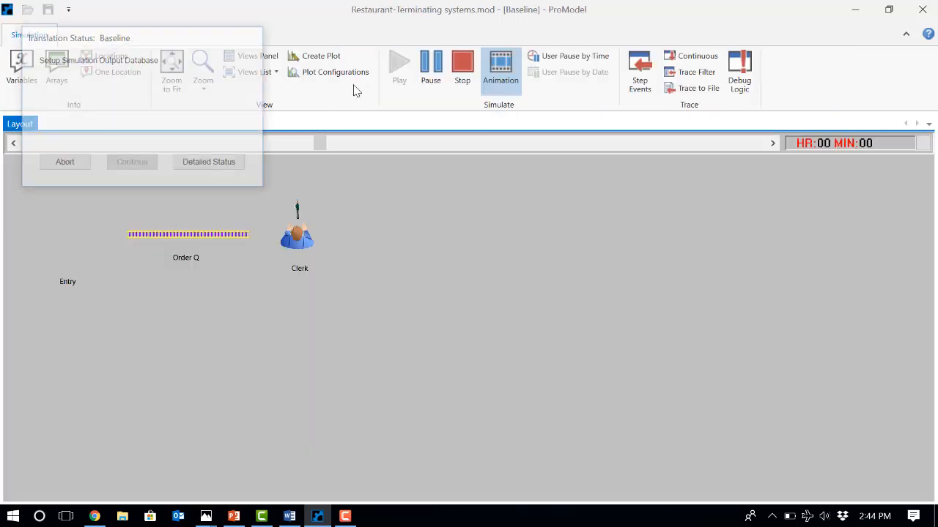
click(496, 82)
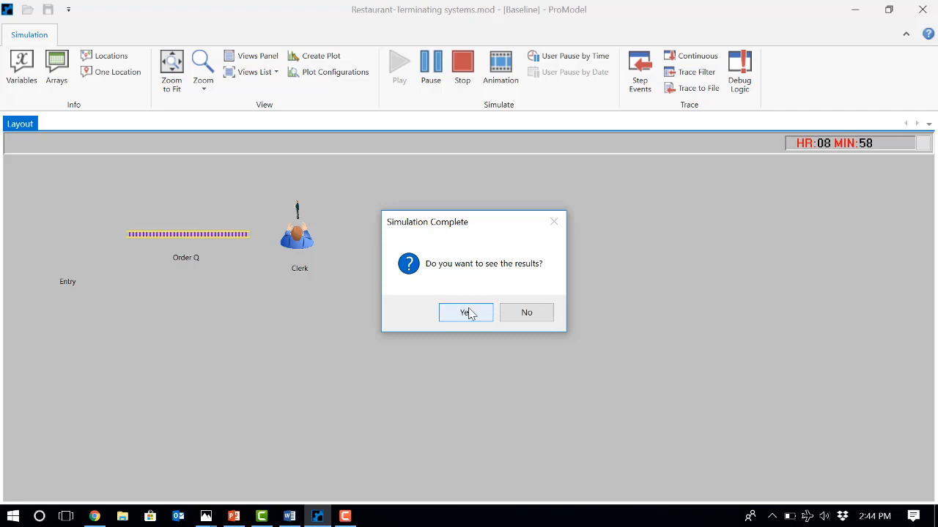
click(469, 314)
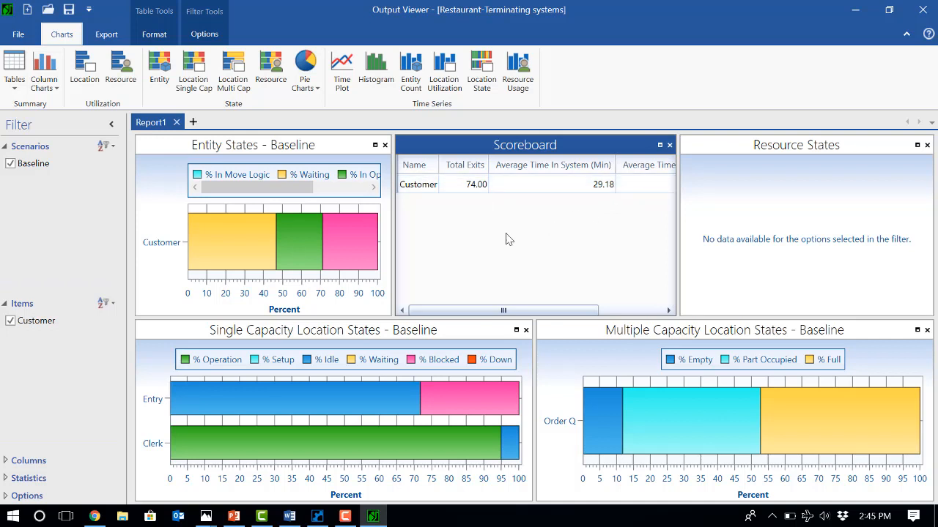
Return to ProModel and set the number of replications to 10 in the simulation options.
click(316, 517)
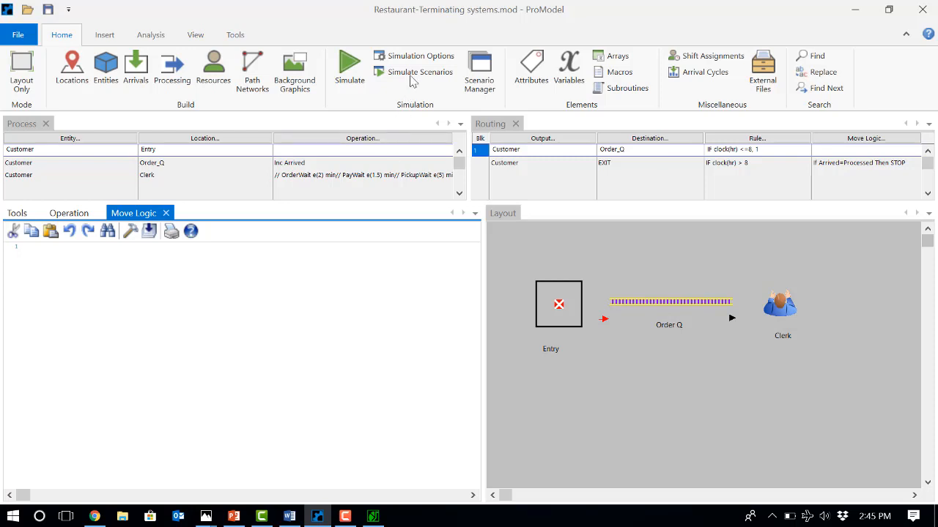
click(423, 58)
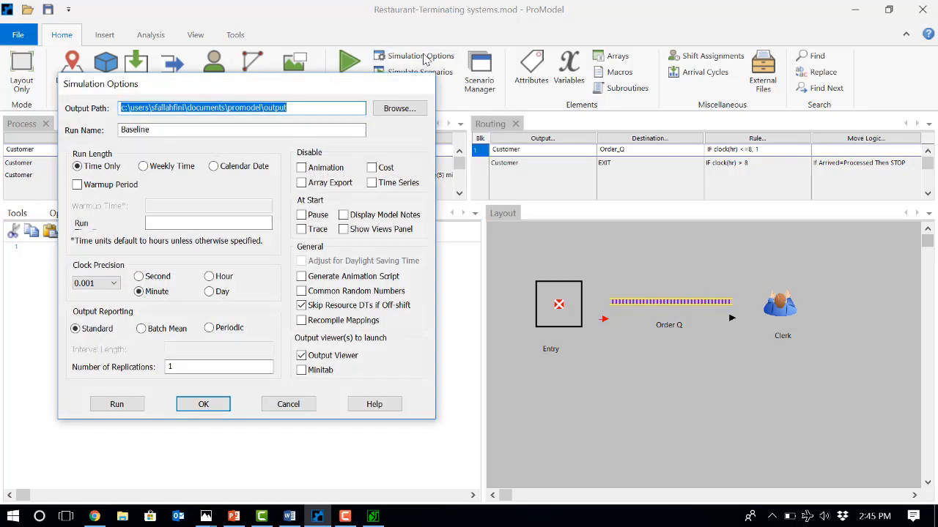
drag(341, 93, 555, 63)
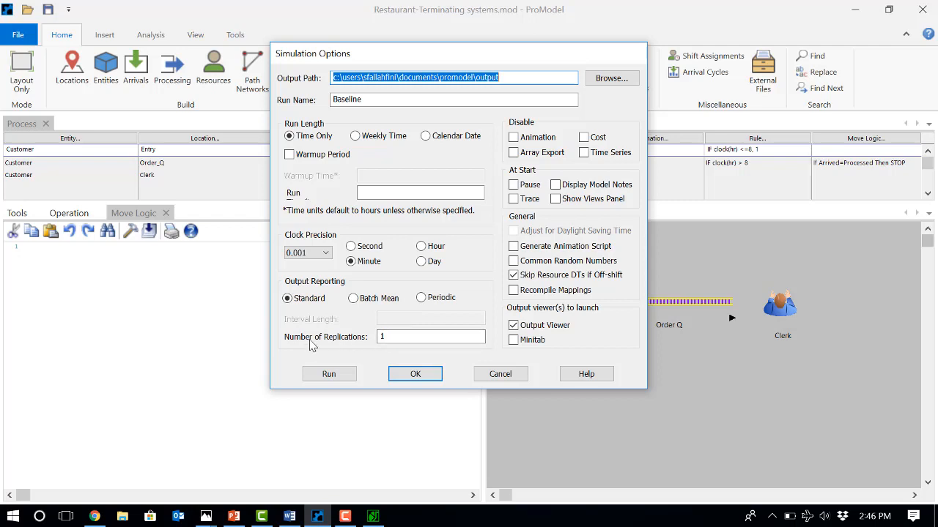
click(385, 337)
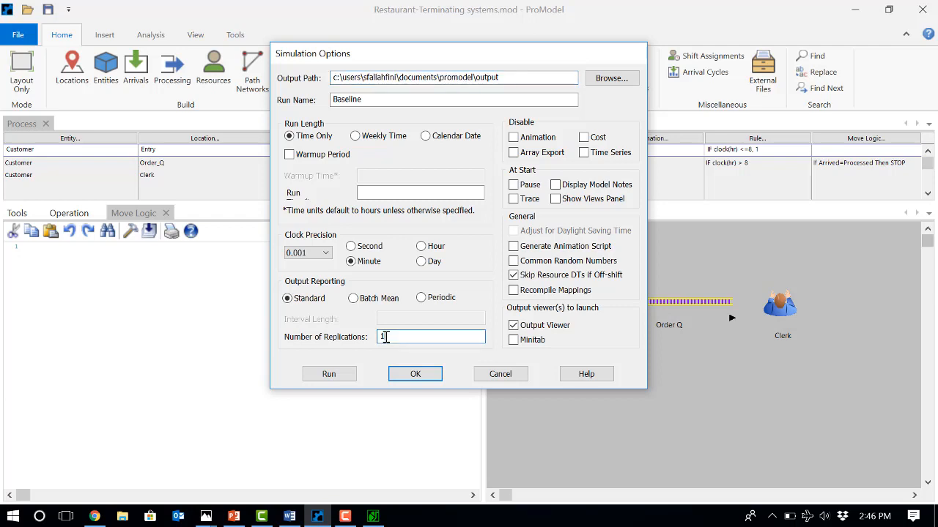
text(0)
click(415, 374)
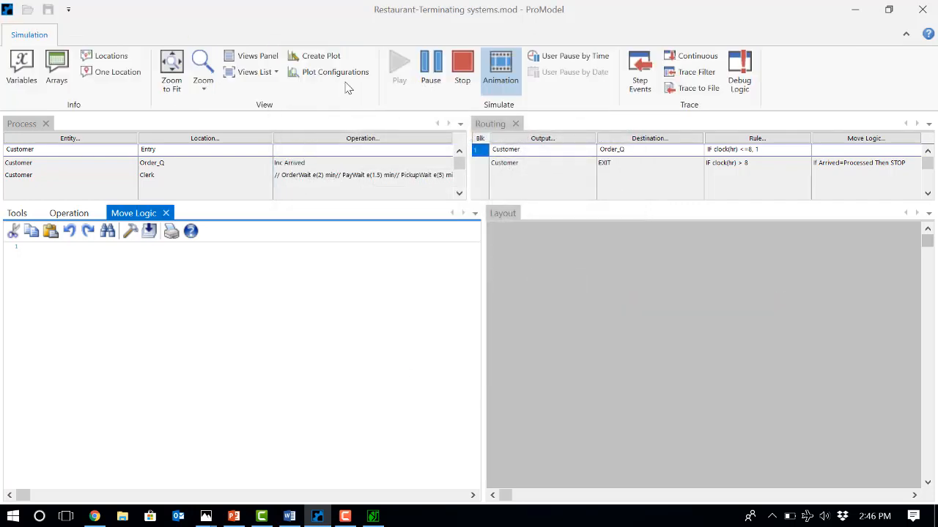
Run all 10 replications of the model without animation and open the results.
click(349, 82)
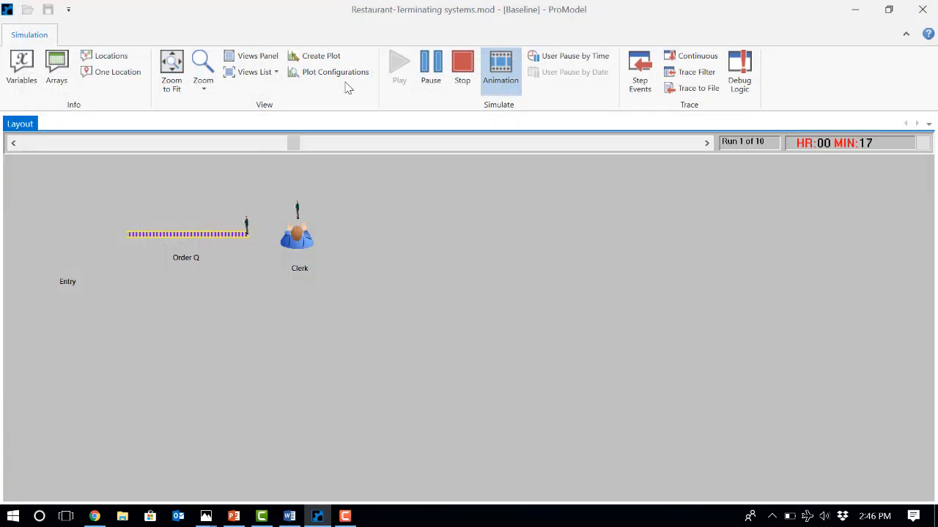
click(501, 81)
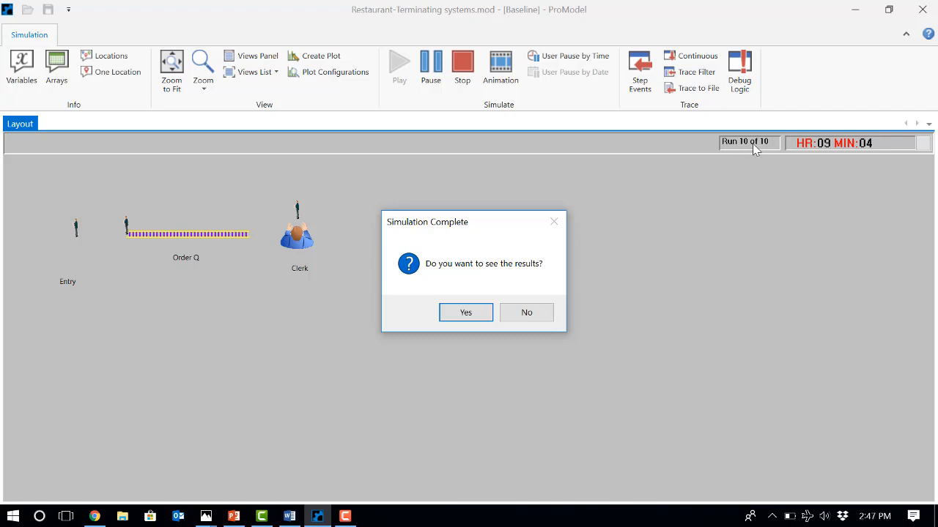
click(464, 313)
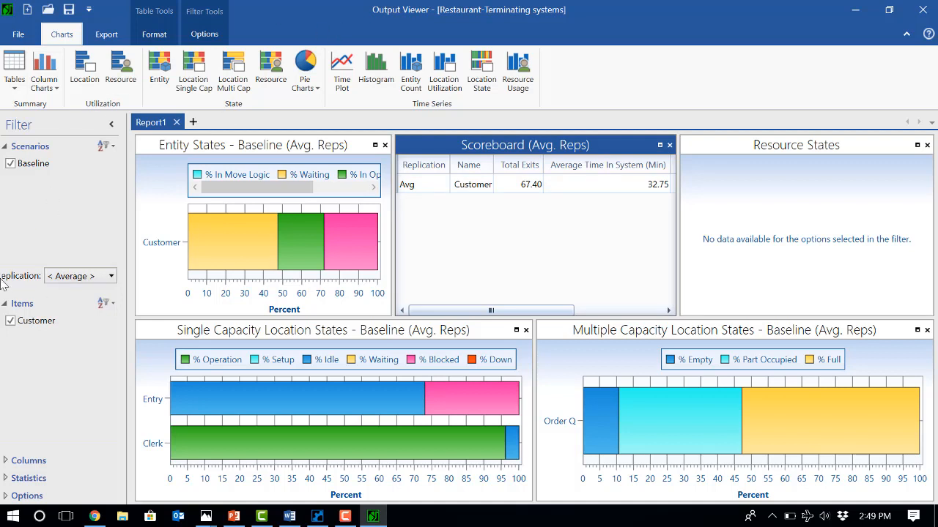
Show all replications in the report and enlarge the Scoreboard table's height to fit every replication row.
click(889, 10)
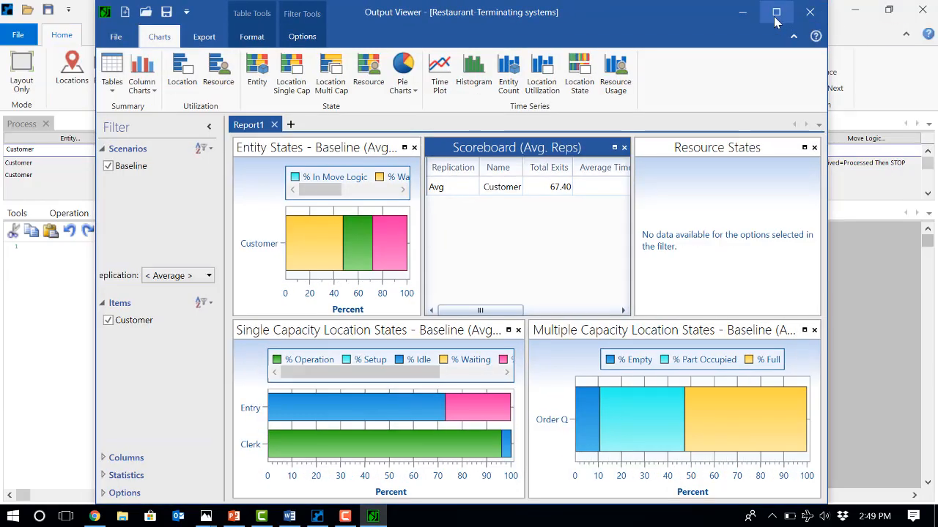
click(776, 14)
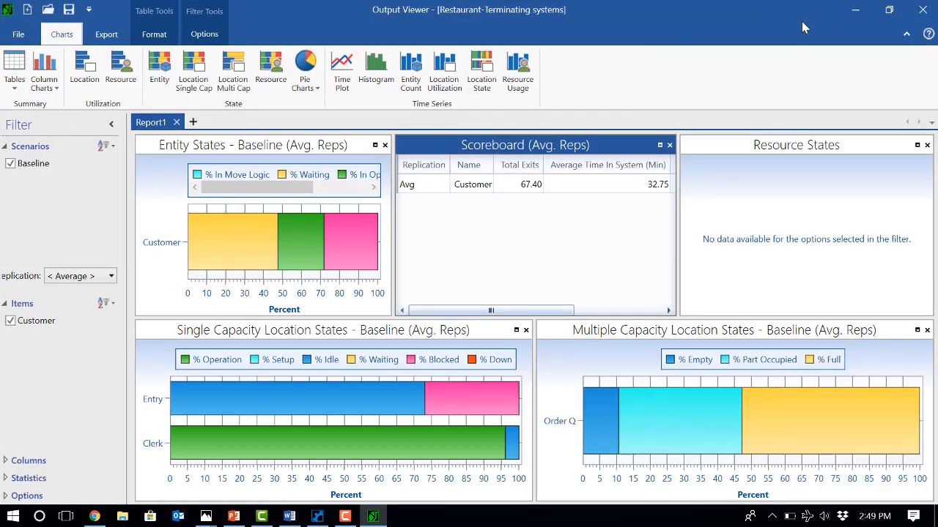
click(78, 279)
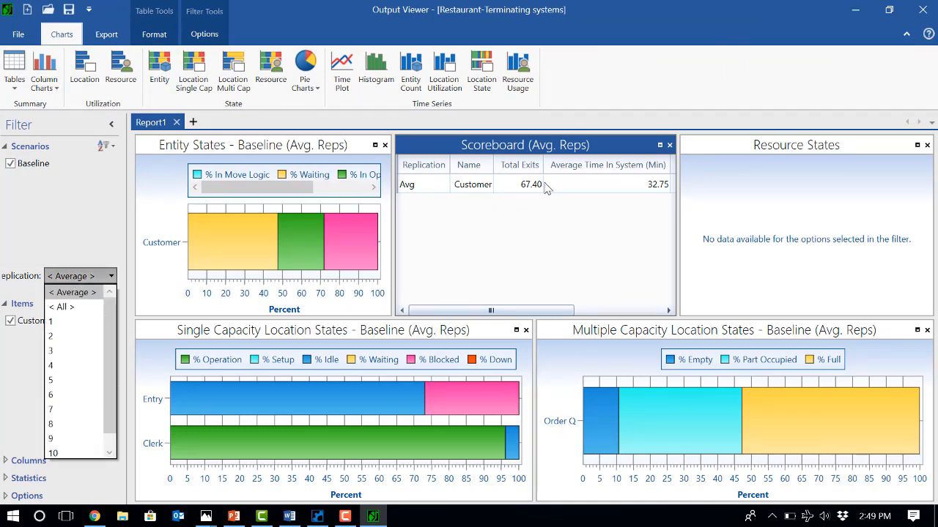
click(79, 307)
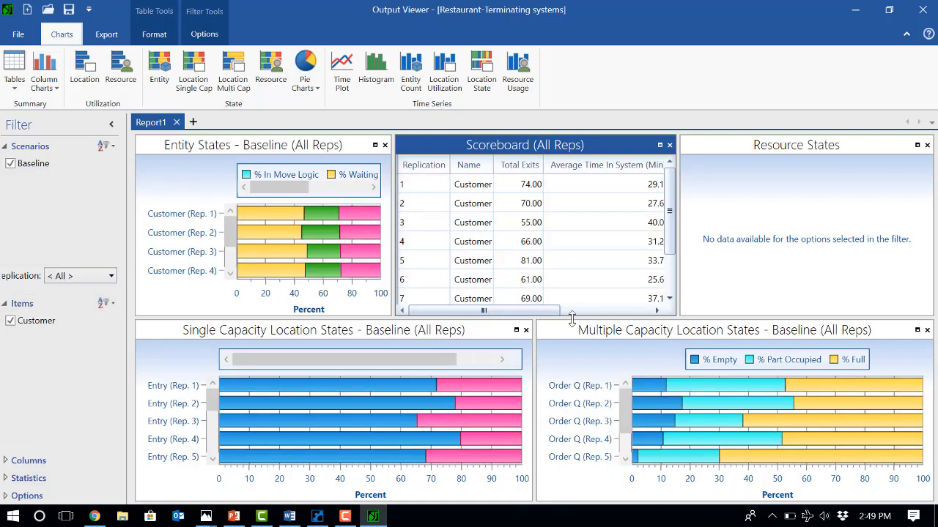
drag(576, 321, 584, 415)
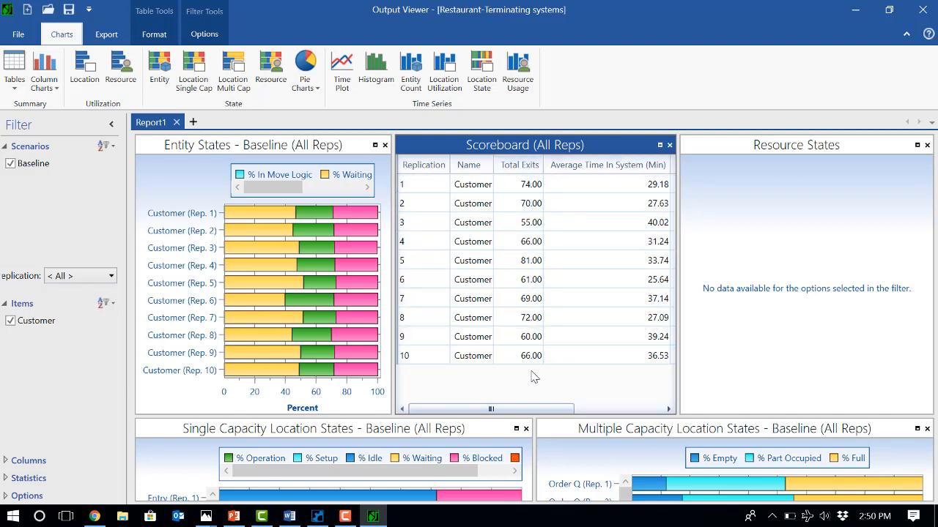
Add the Average and 95% Confidence Interval statistics to the Scoreboard.
click(59, 480)
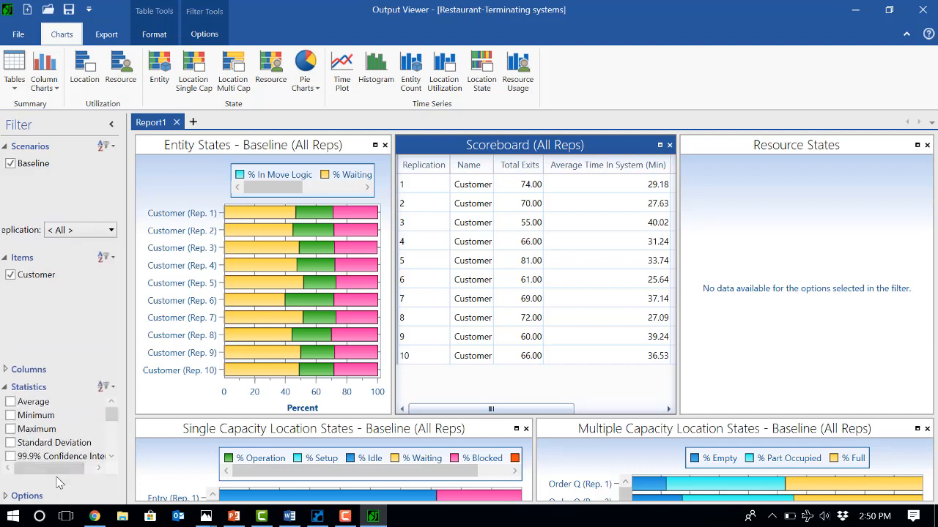
click(42, 408)
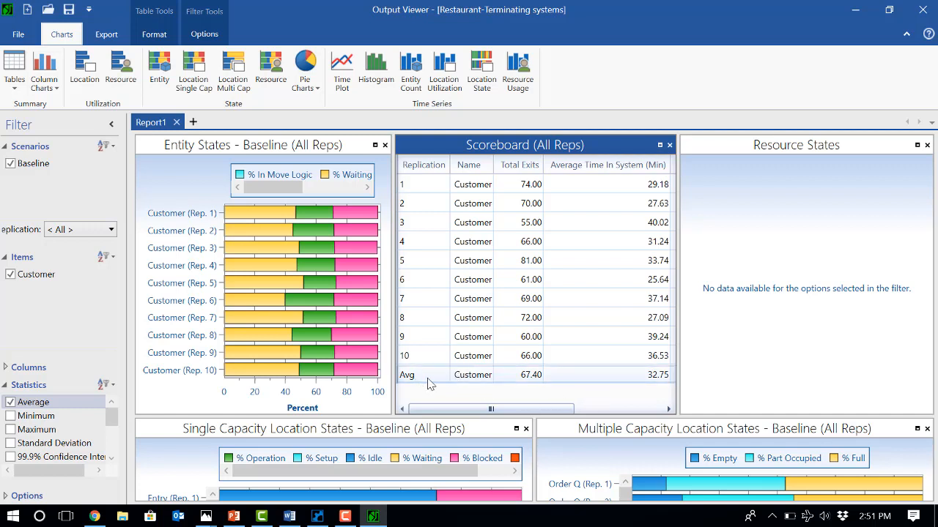
click(111, 457)
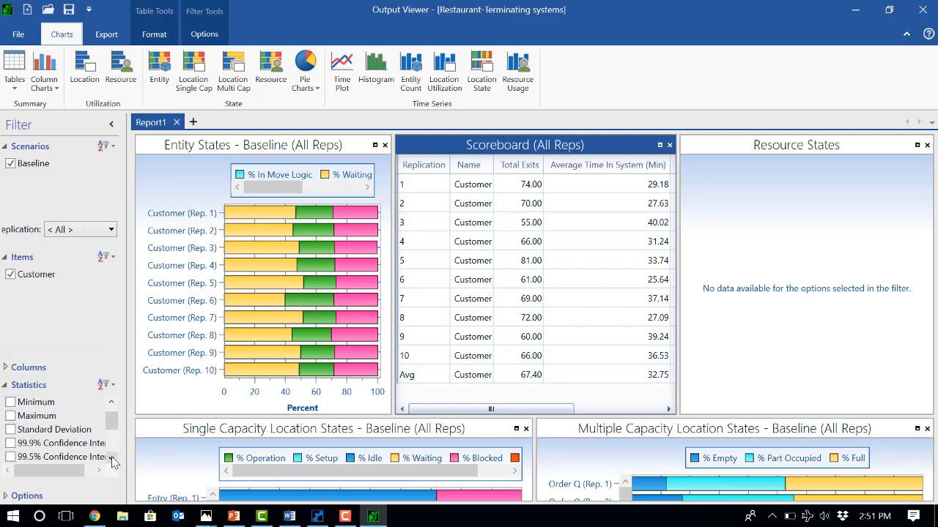
click(111, 457)
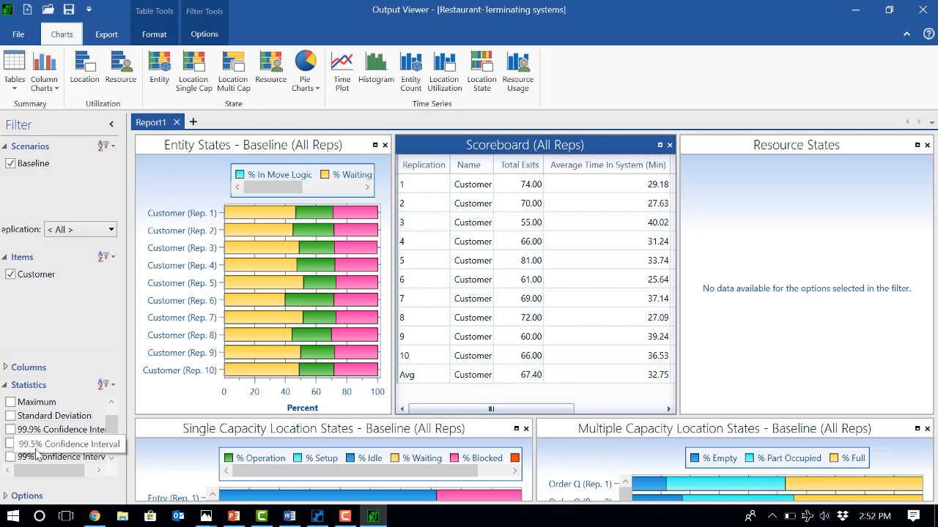
click(112, 458)
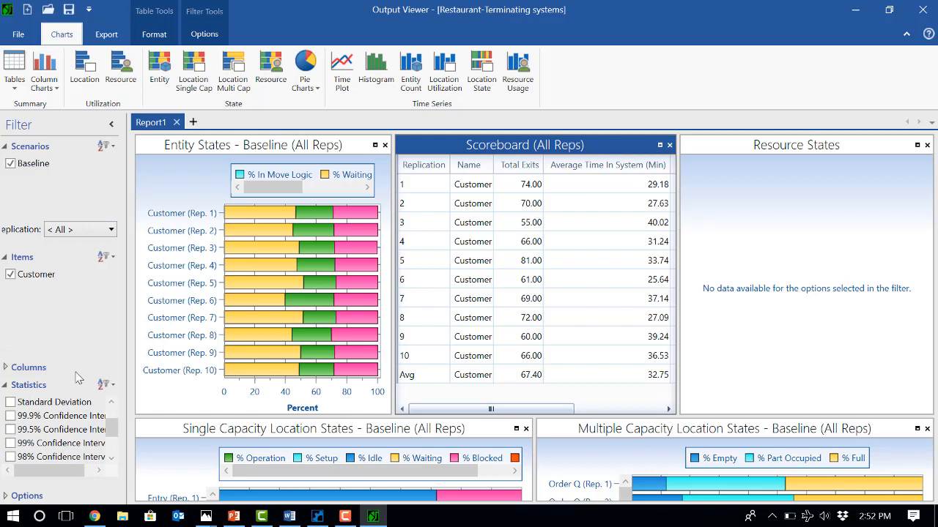
click(111, 457)
click(113, 459)
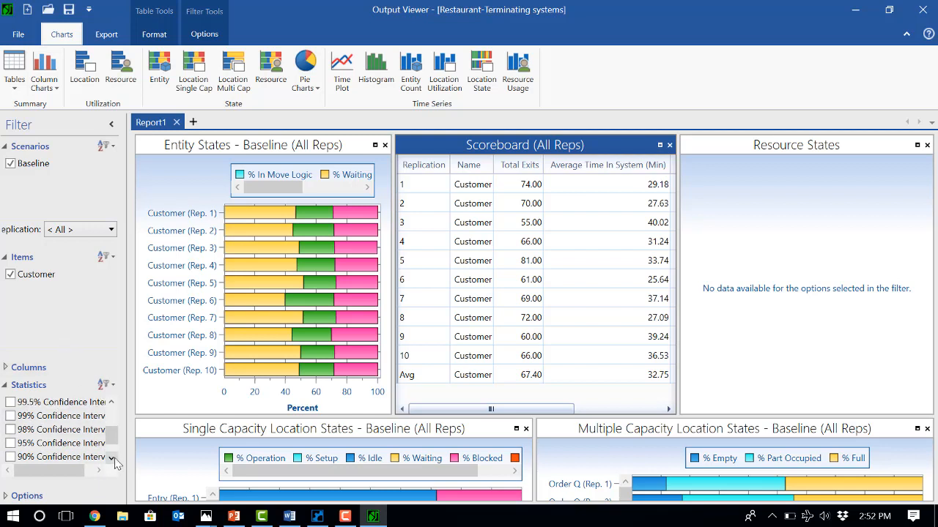
click(10, 444)
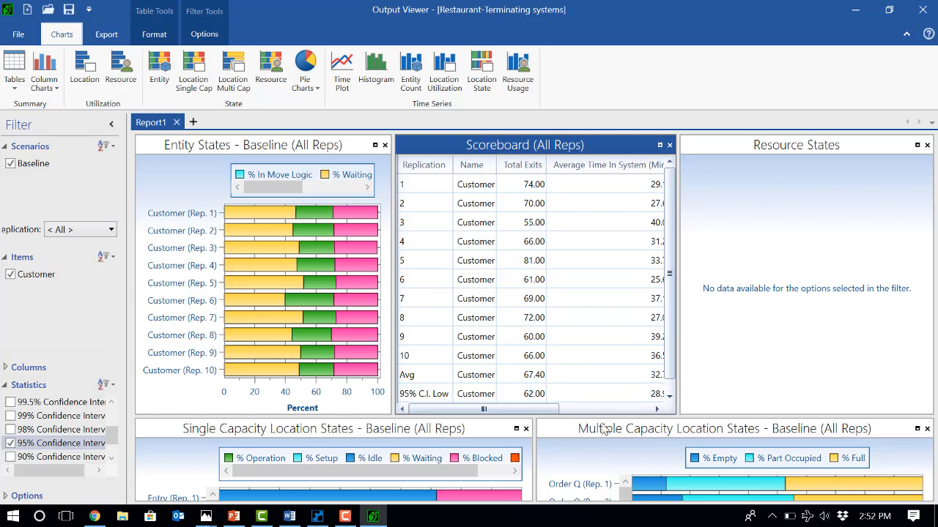
Enlarge the Scoreboard table's height to fit the average and 95% confidence interval rows, and highlight the Avg row.
drag(607, 416, 610, 450)
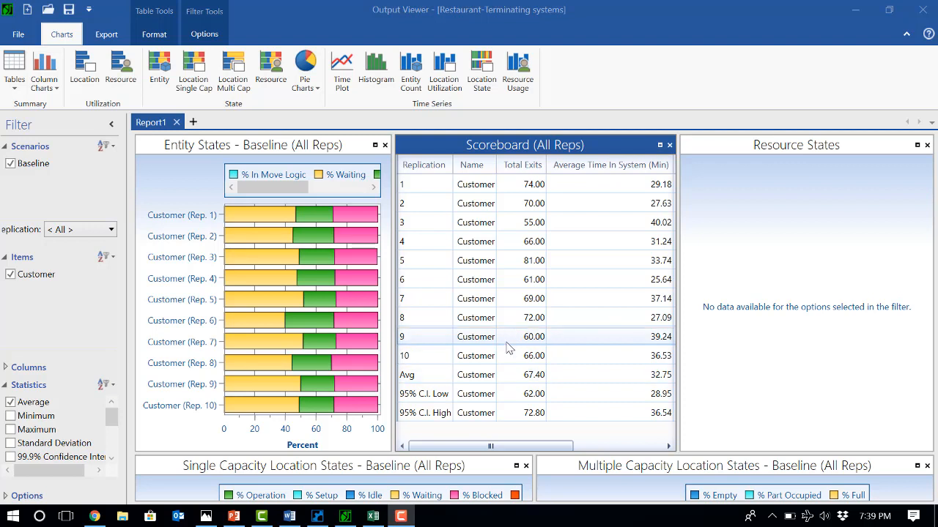
click(536, 379)
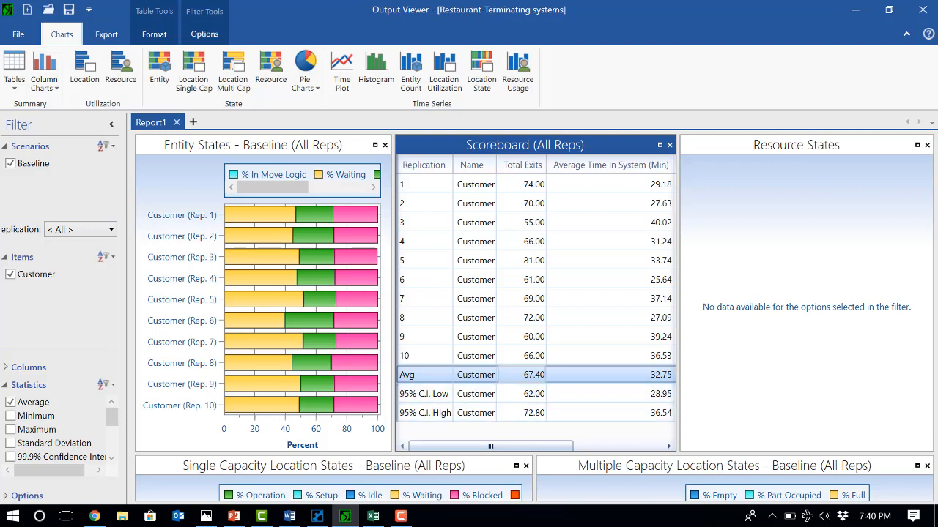
Switch to PowerPoint and present the Confidence Intervals slide full screen to study the limit formulas.
click(234, 517)
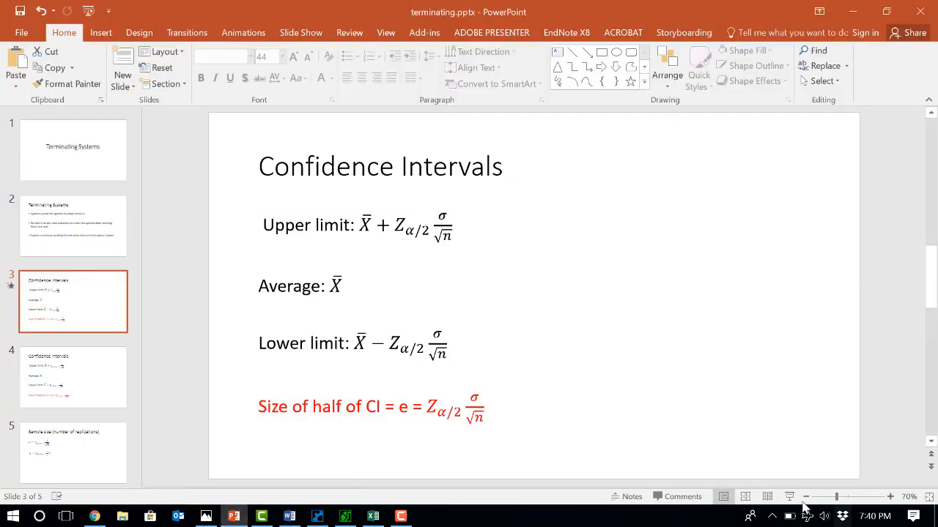
click(789, 498)
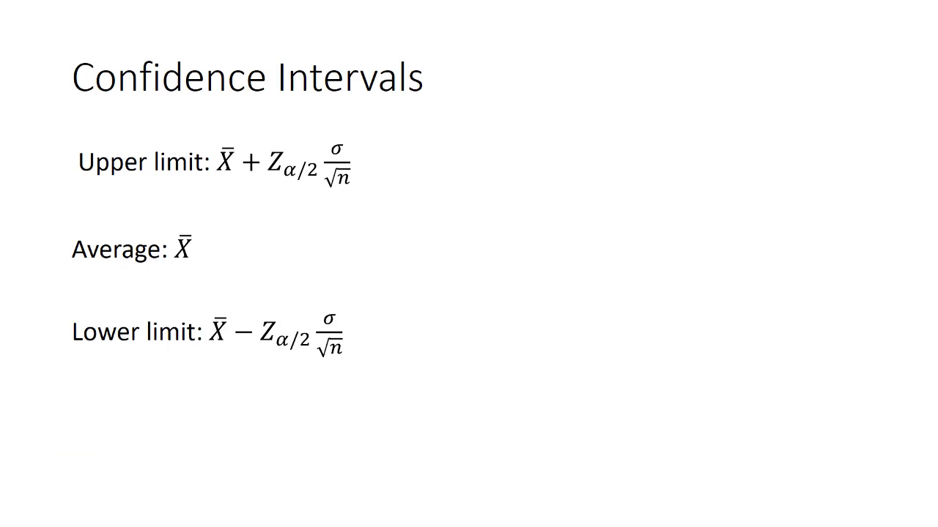
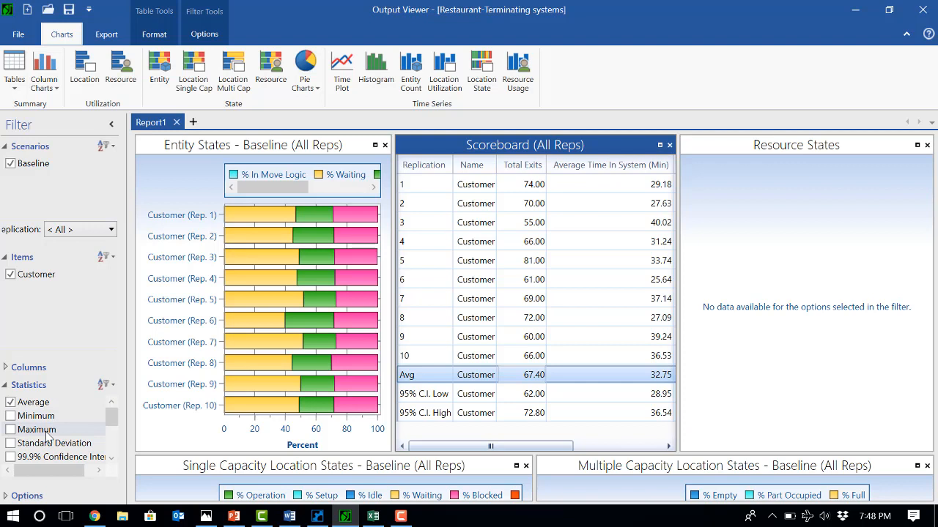
Add the Standard Deviation statistic to the Scoreboard, and switch to the Excel workbook to review the CI Length calculation.
click(10, 443)
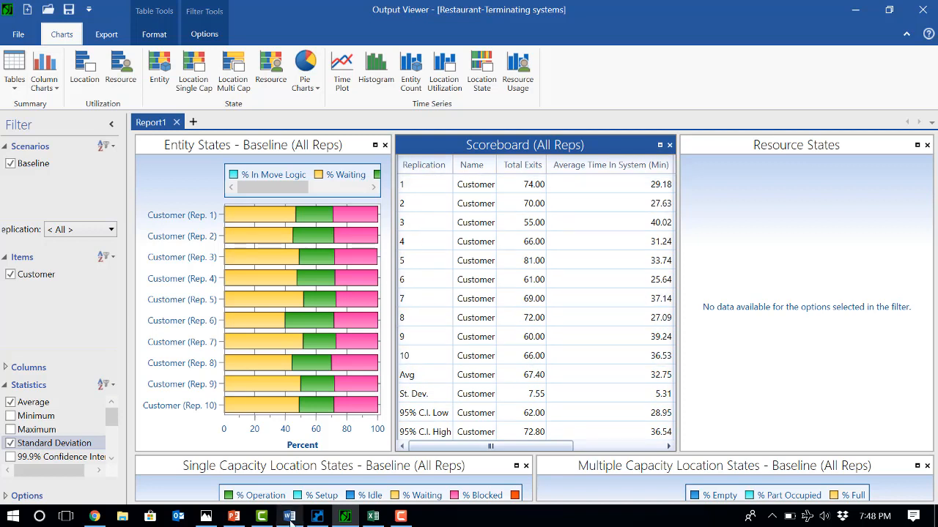
click(370, 517)
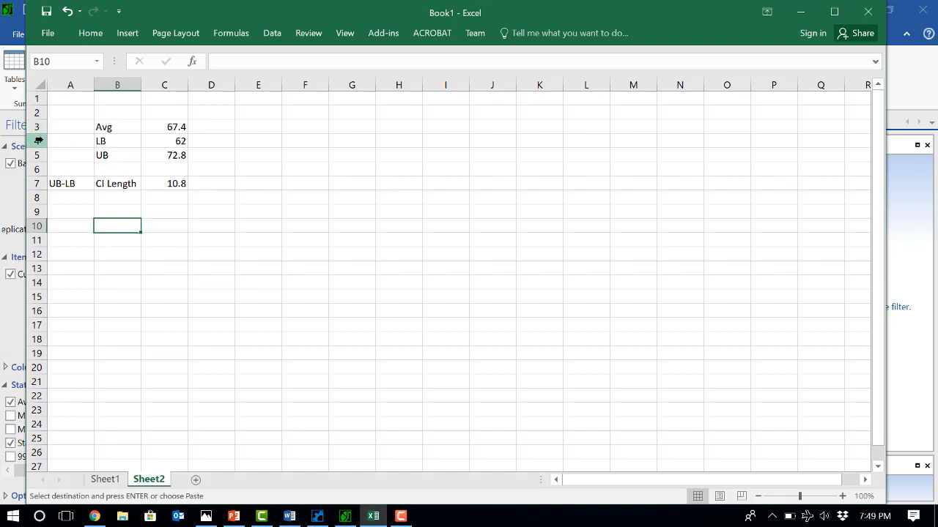
click(79, 155)
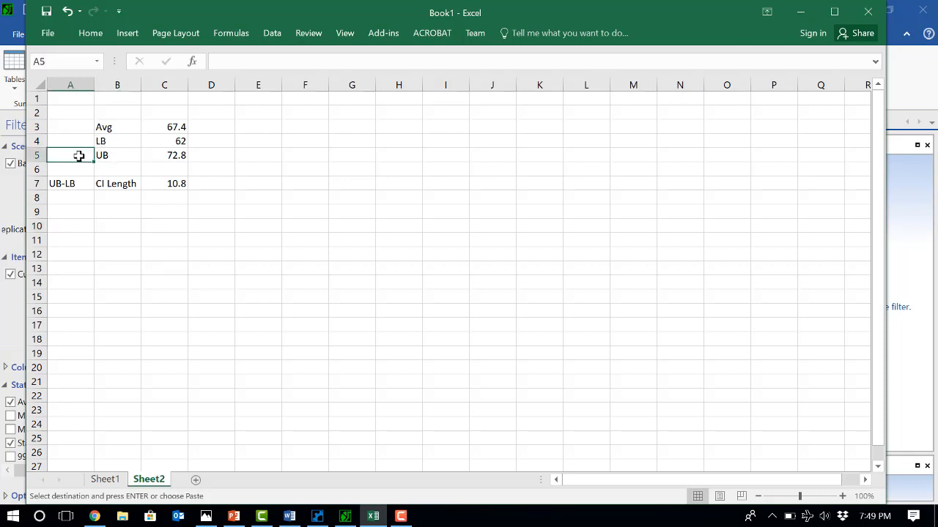
click(118, 188)
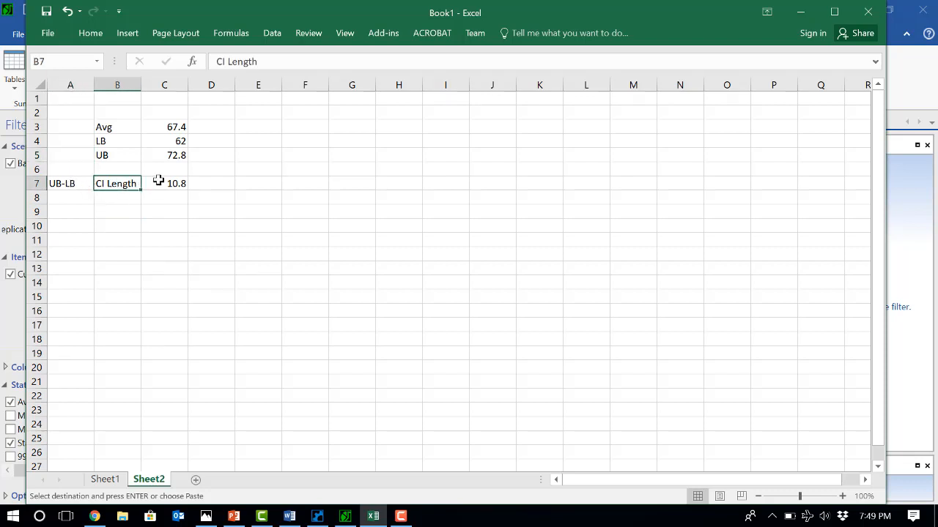
click(158, 181)
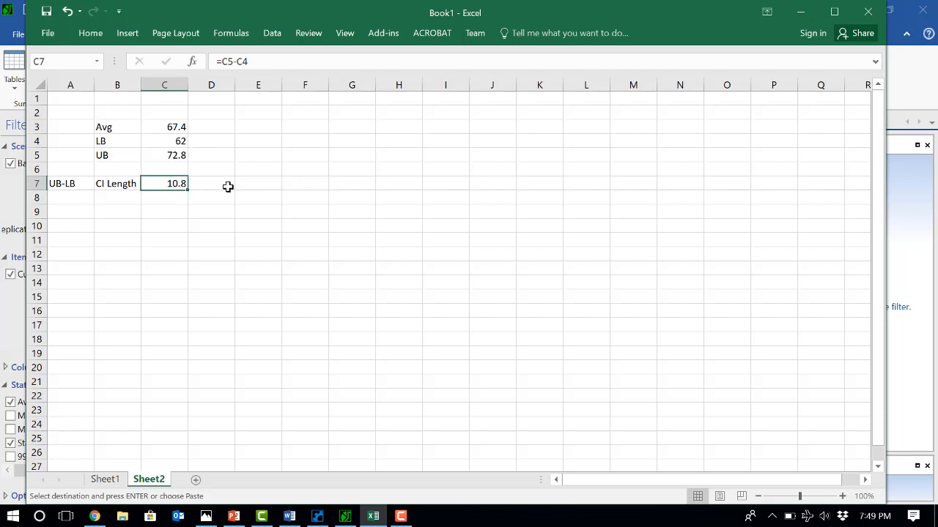
Enter the label "new CI Length" in cell B10 and fit column B's width to it.
click(120, 197)
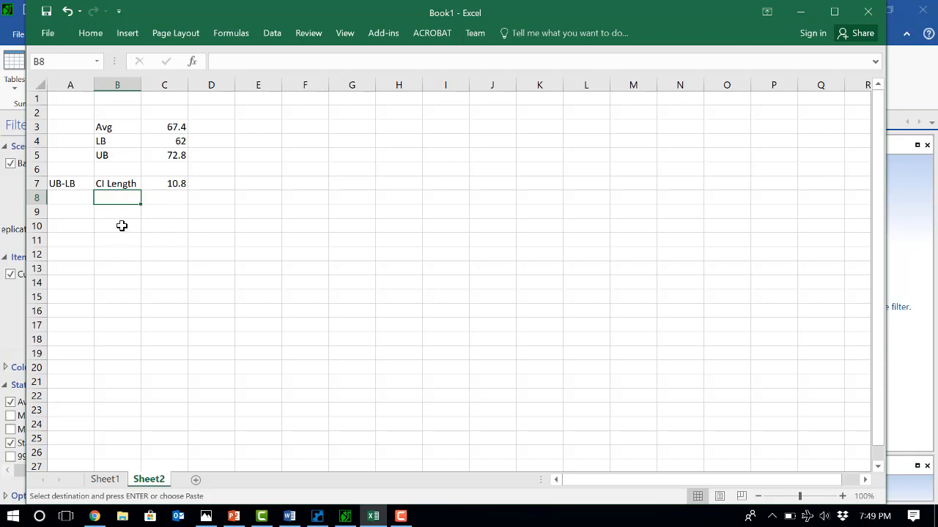
click(121, 226)
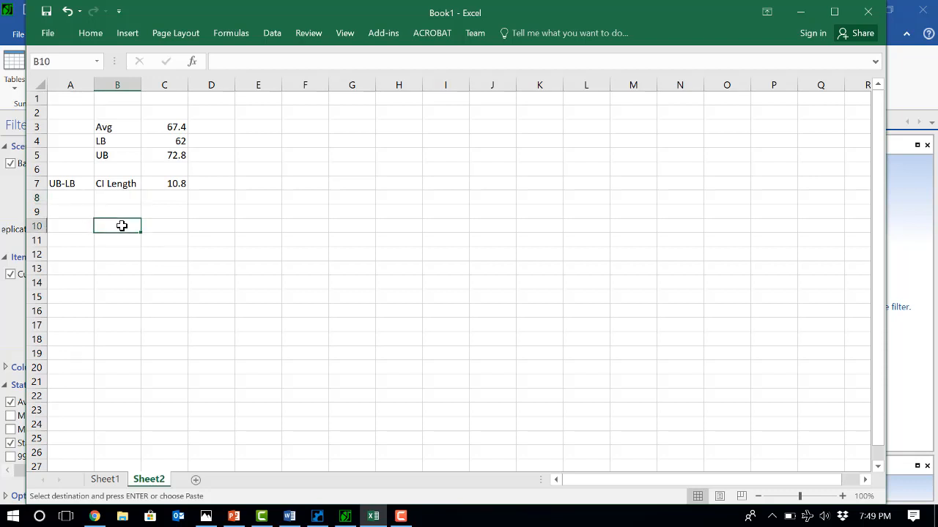
text(new CI Length)
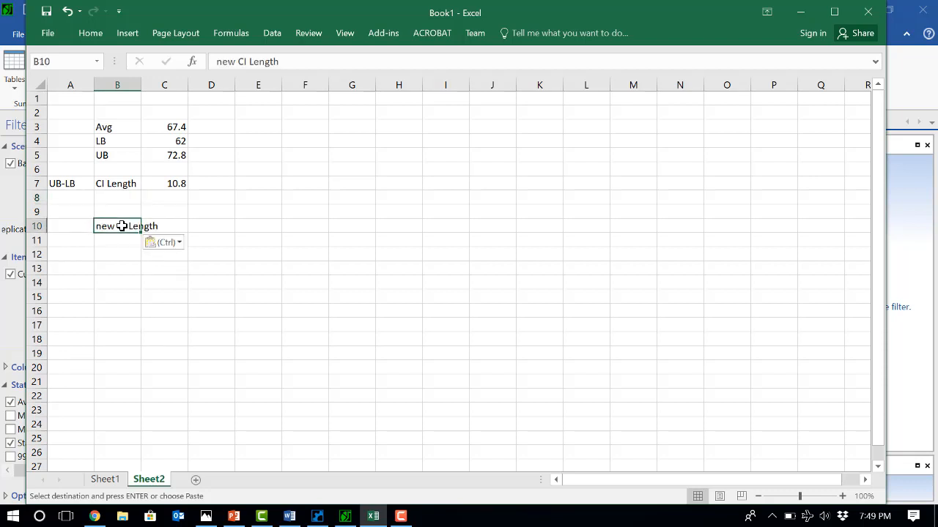
double_click(141, 84)
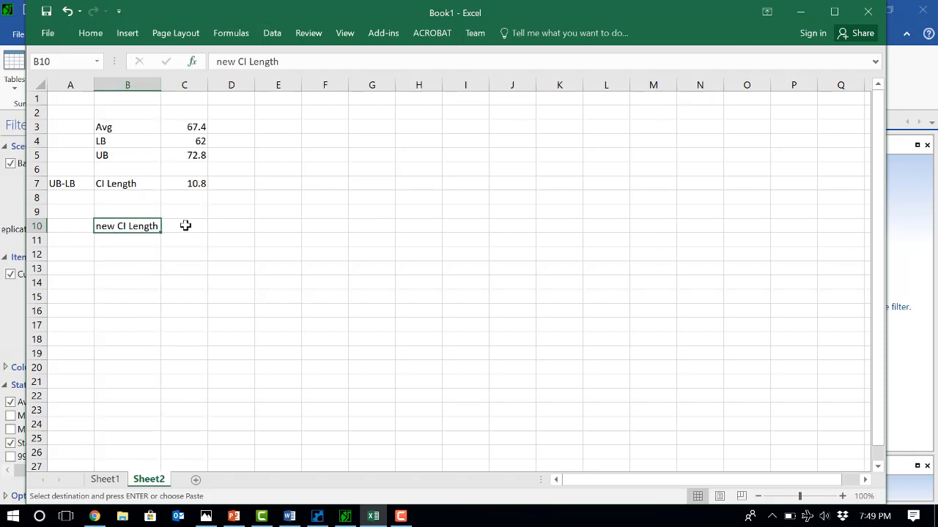
Calculate the new CI length in cell C10 as half the current CI length with =C7*.5.
click(185, 226)
click(143, 228)
click(200, 223)
text(=)
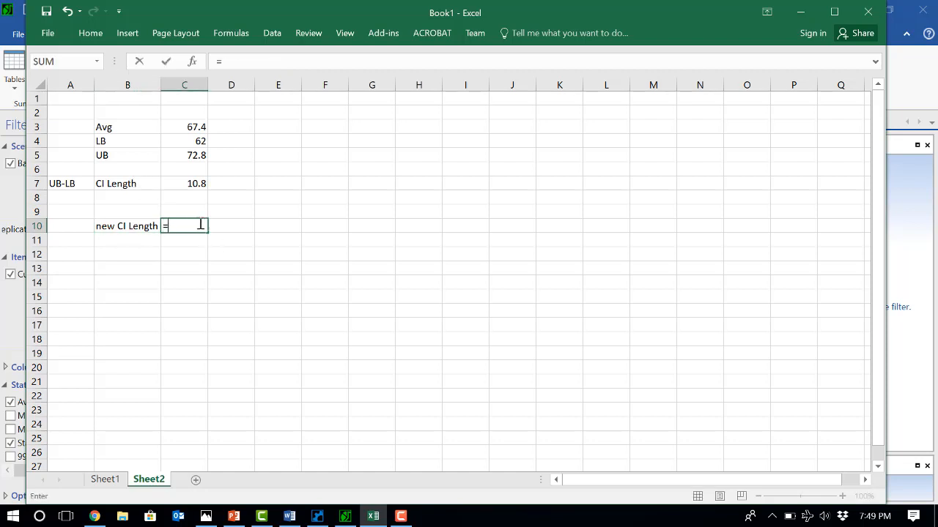
click(197, 183)
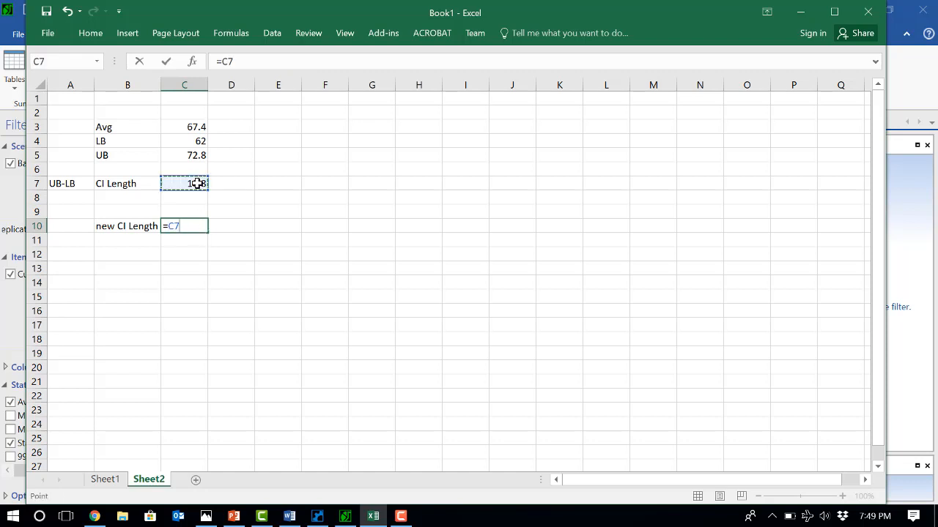
text(*.5)
key(Return)
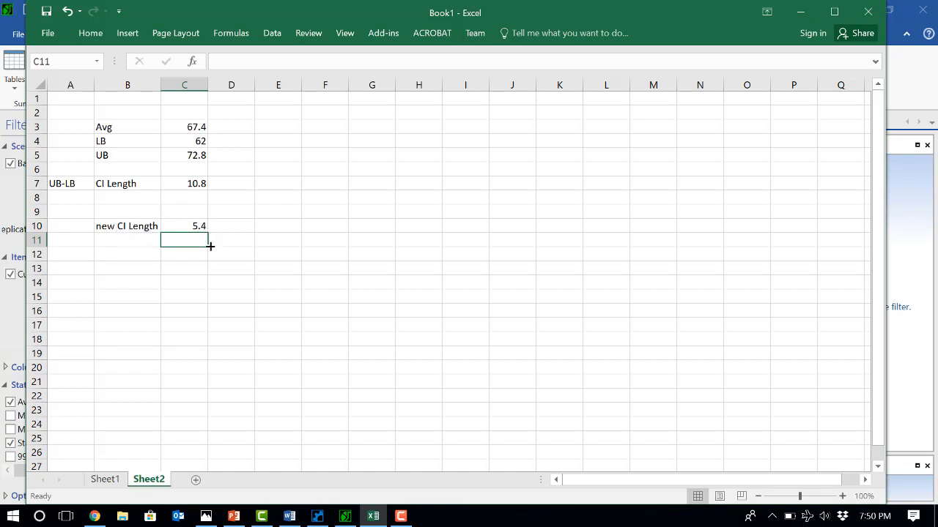
Copy the "new CI Length" label to cell B11, widen column B and change the copy to "new CI Half Length".
click(140, 240)
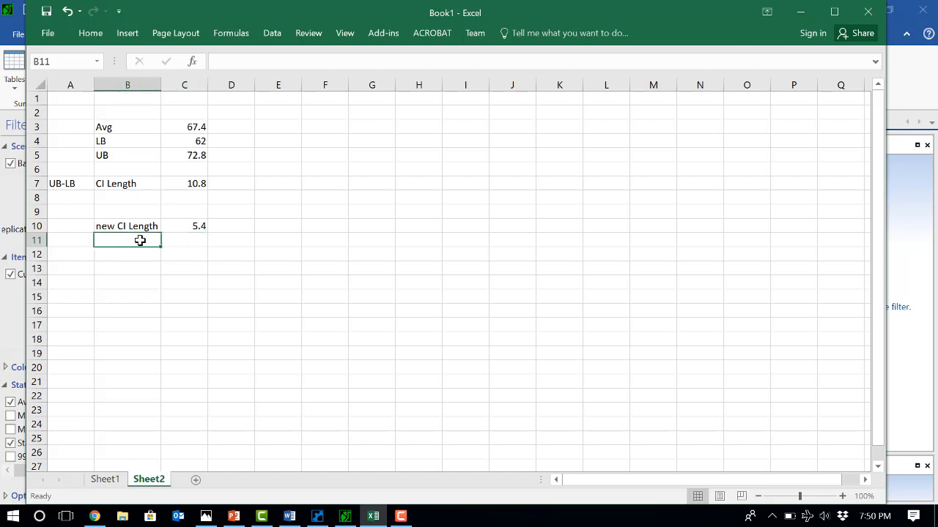
click(140, 225)
key(ctrl+c)
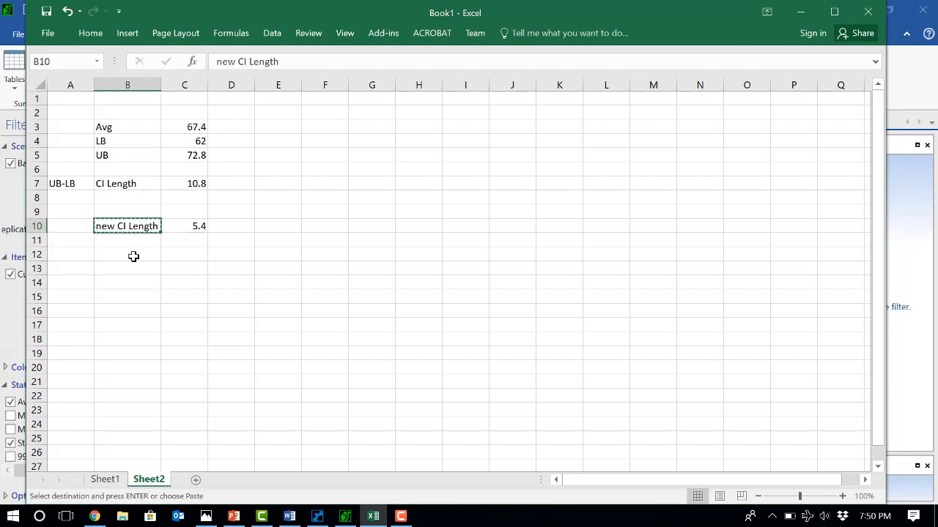
click(135, 238)
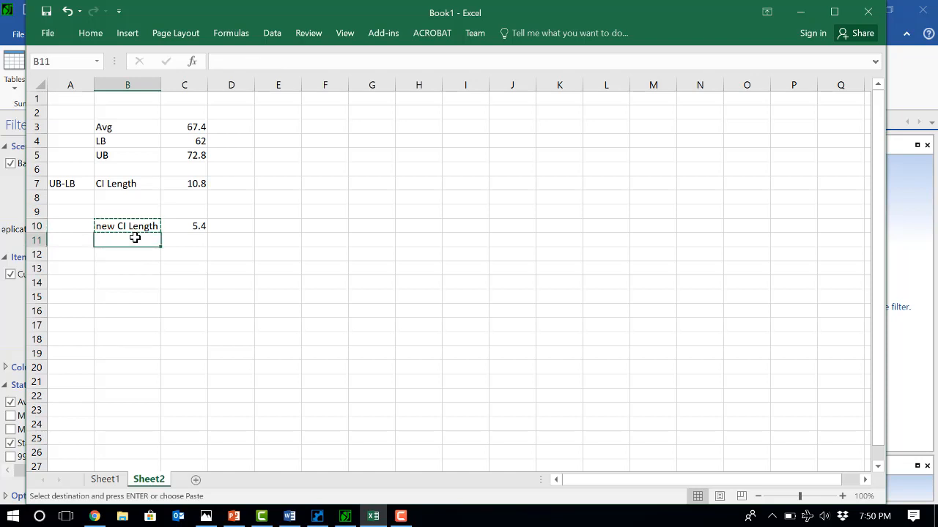
key(ctrl+v)
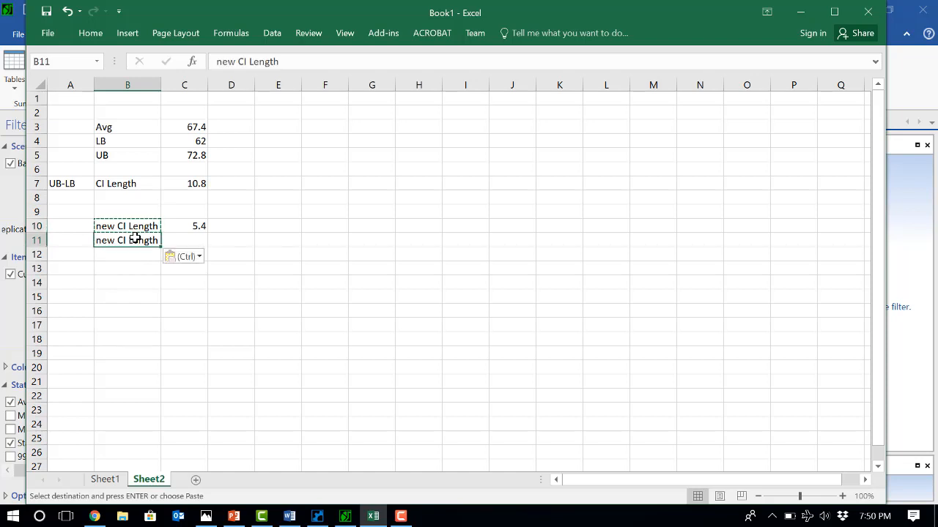
double_click(162, 90)
key(Escape)
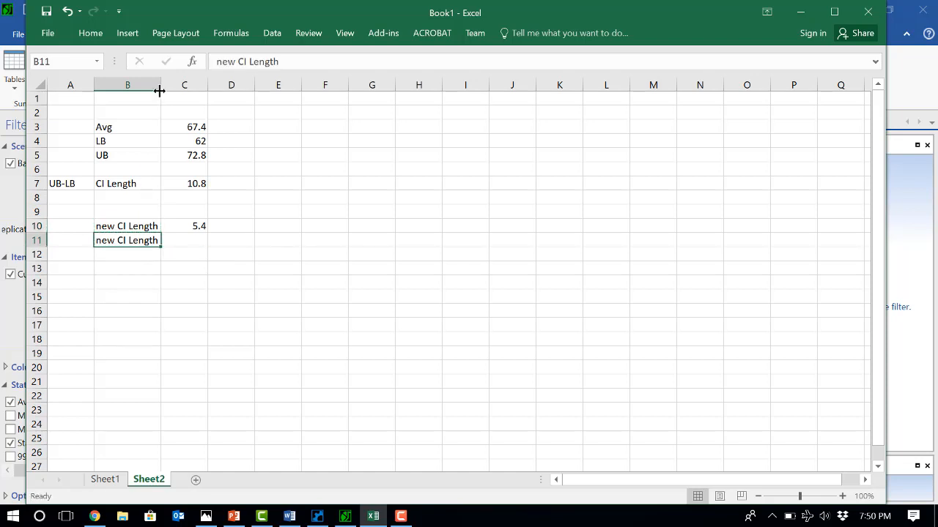
drag(160, 84, 198, 84)
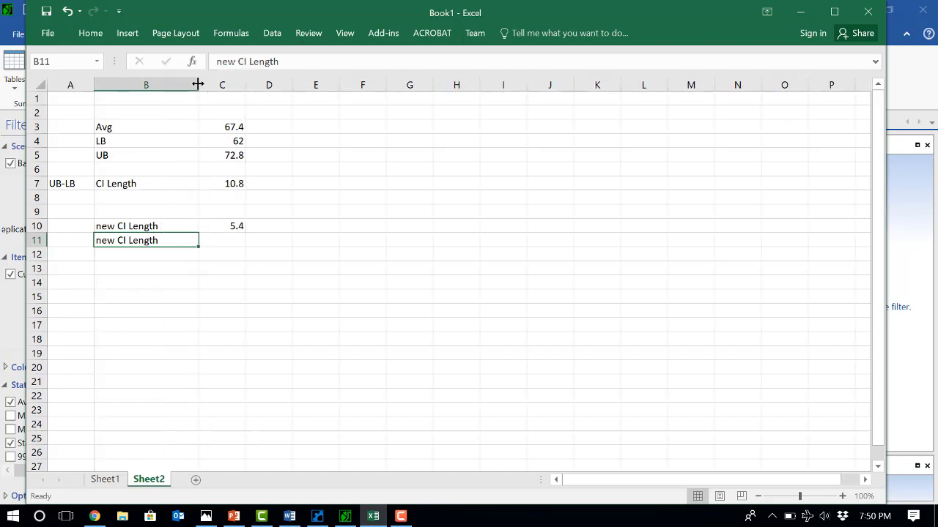
double_click(129, 238)
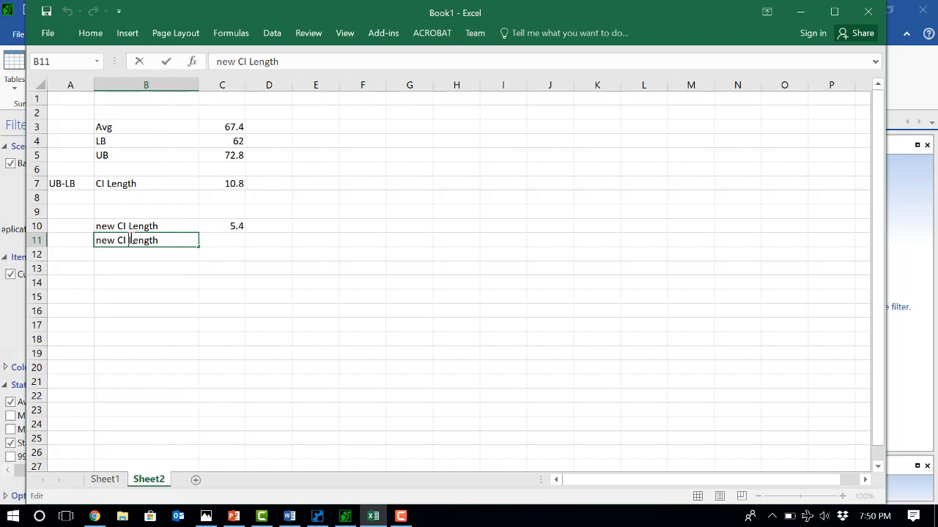
text(Half)
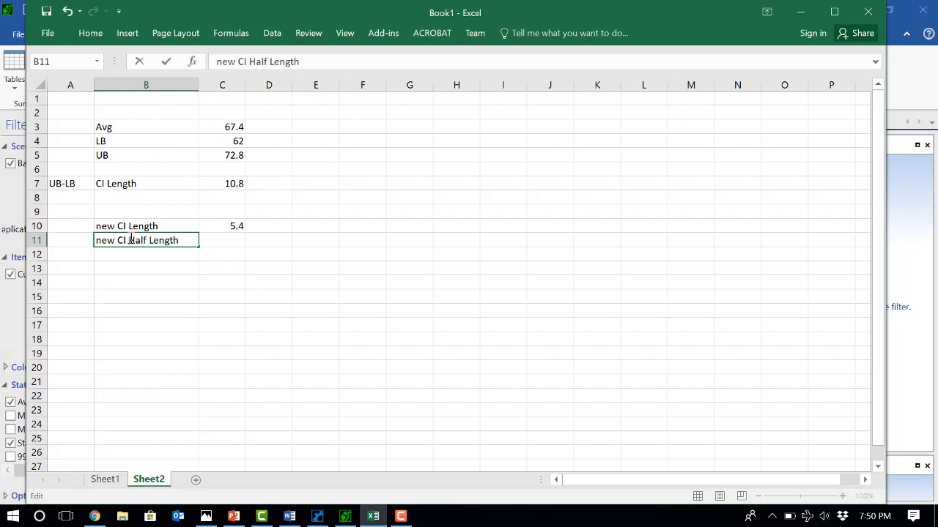
click(151, 280)
Calculate the new CI half length in cell C11 with the formula =C10/2.
click(224, 237)
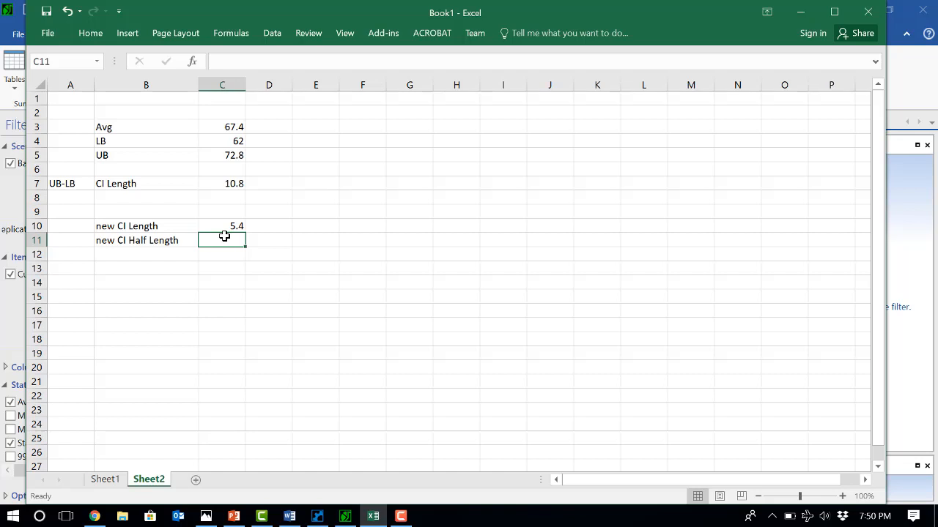
text(=)
click(215, 225)
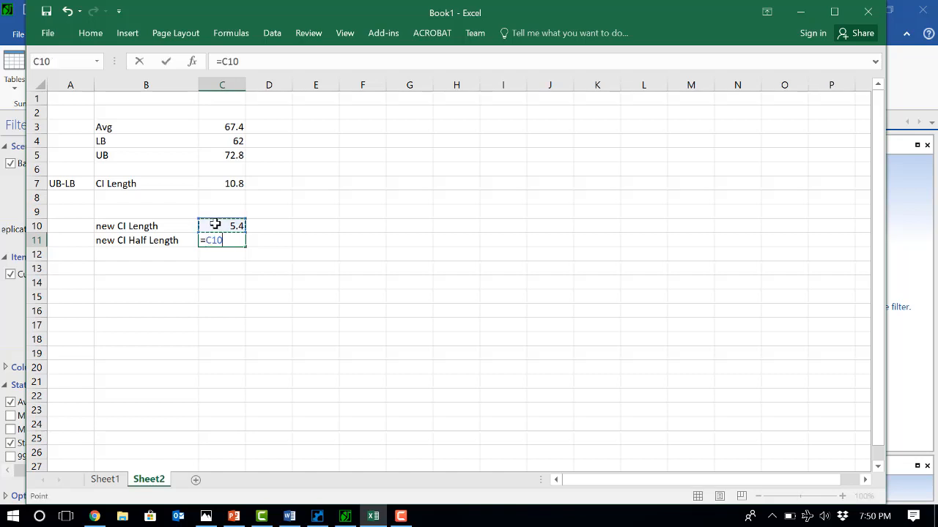
text(/2)
key(Return)
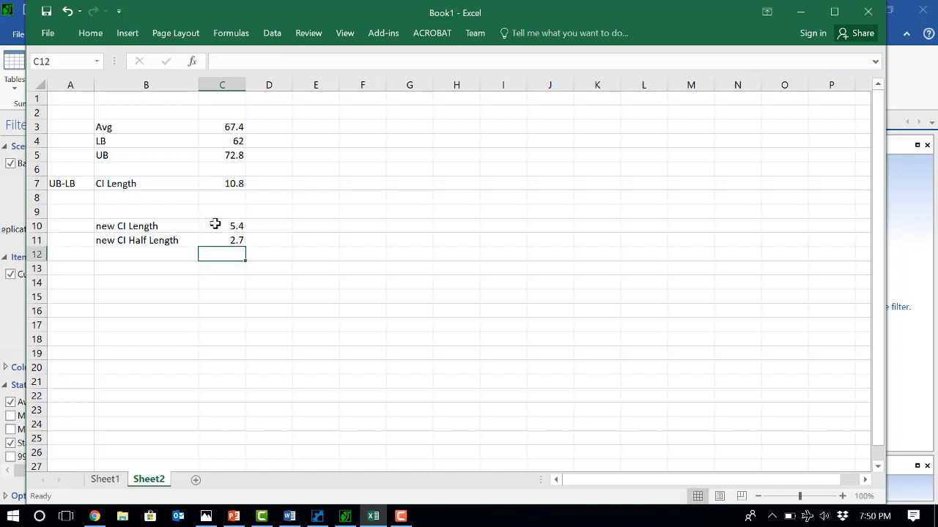
Mark the new CI half length row with the label "e" in cell A11 and review both new length rows.
click(80, 240)
text(e)
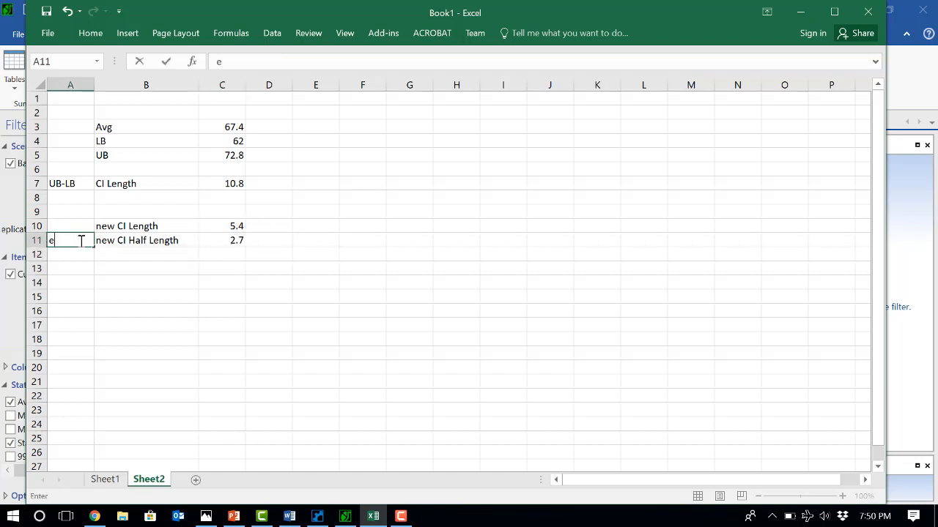
click(91, 294)
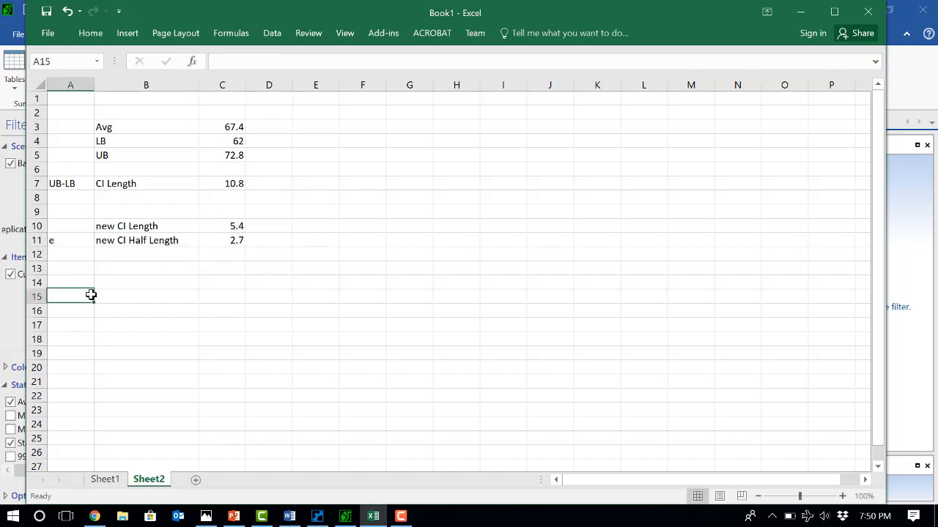
click(71, 248)
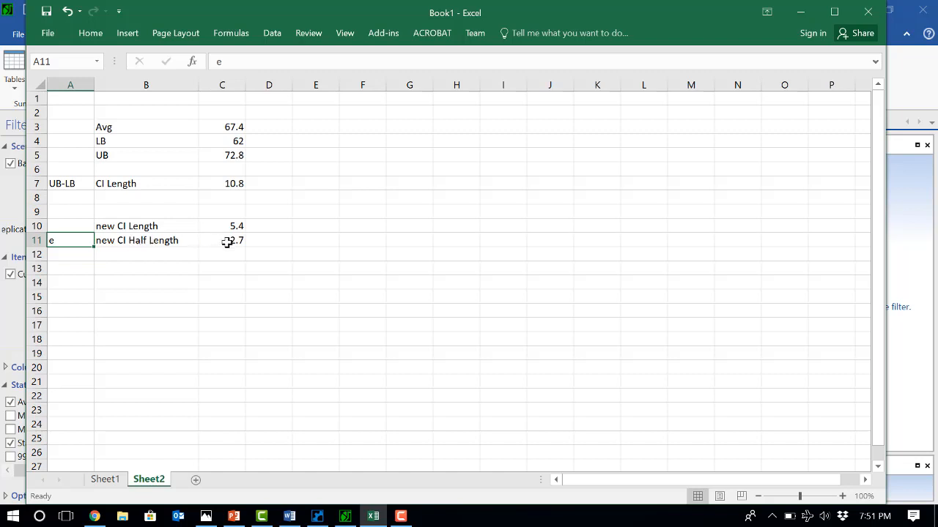
click(32, 225)
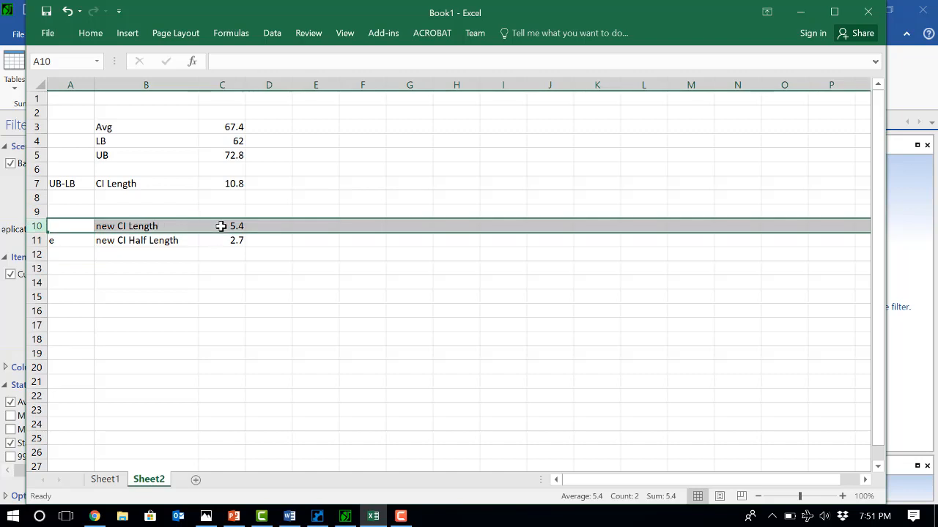
click(169, 283)
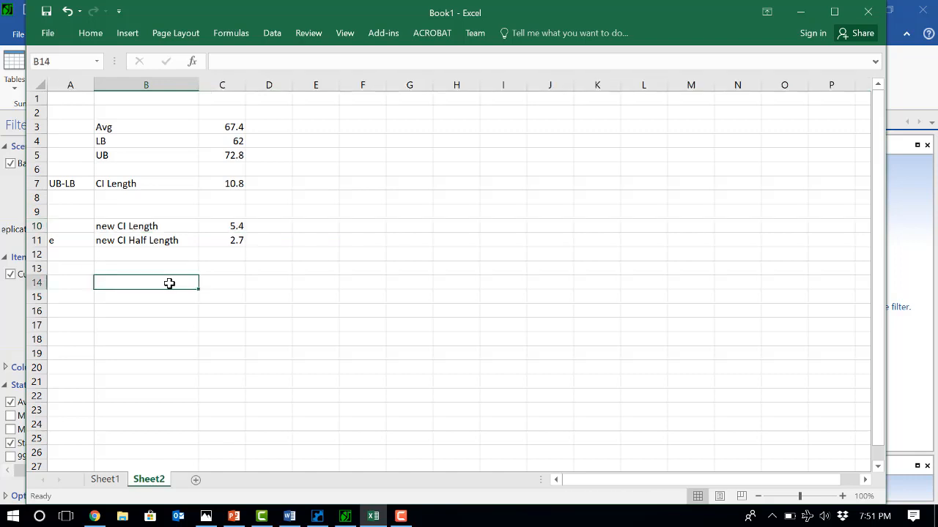
Switch to PowerPoint and examine the sample size formula for the number of replications.
click(233, 517)
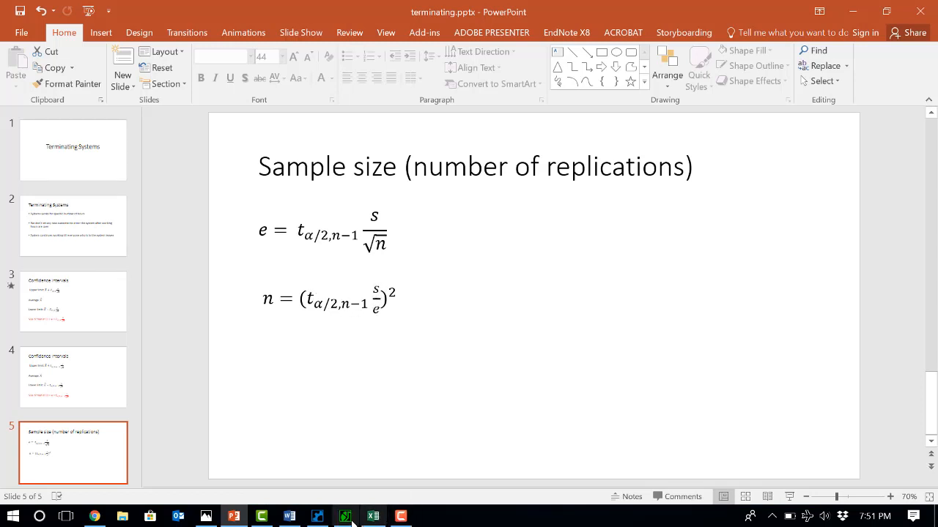
mouse_move(350, 521)
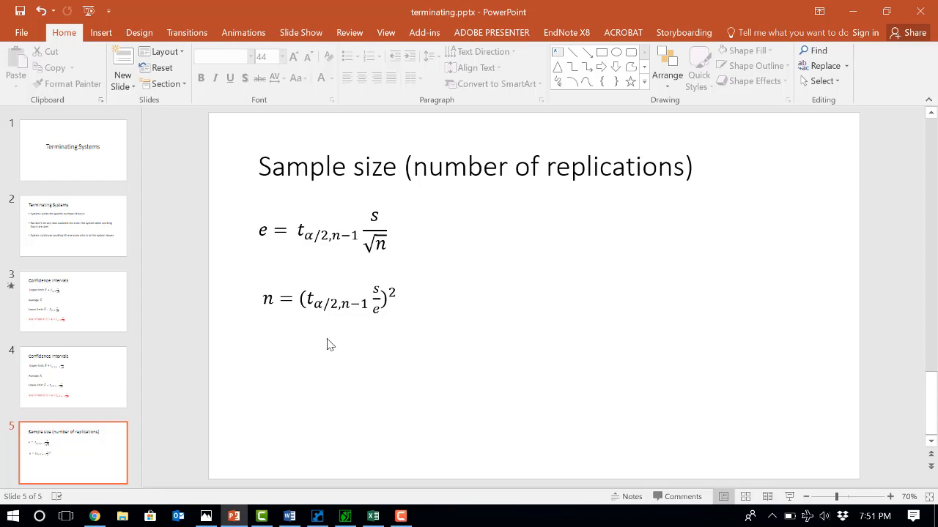
Switch to Excel, label cell B14 "alpha/2" and calculate it in cell C14 with the formula =(1-.95)/2.
click(373, 519)
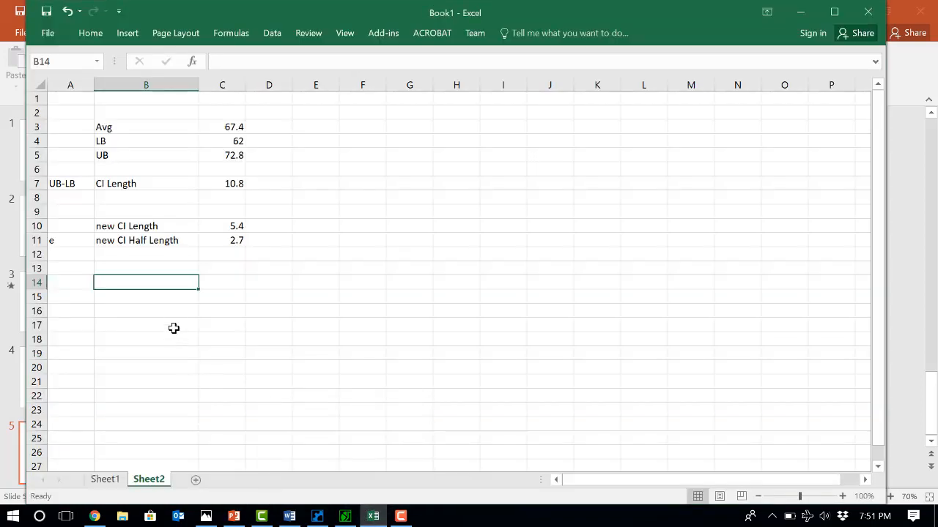
text(alpha)
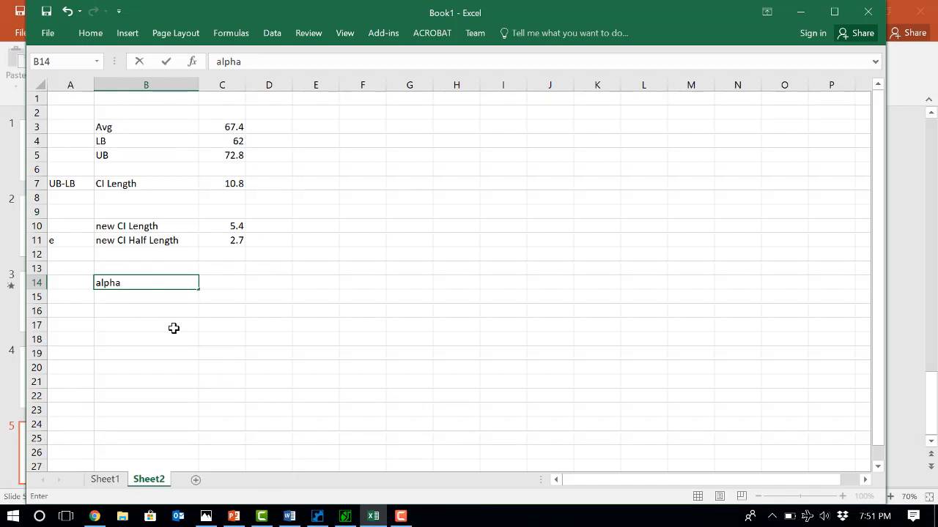
text(/2)
key(Tab)
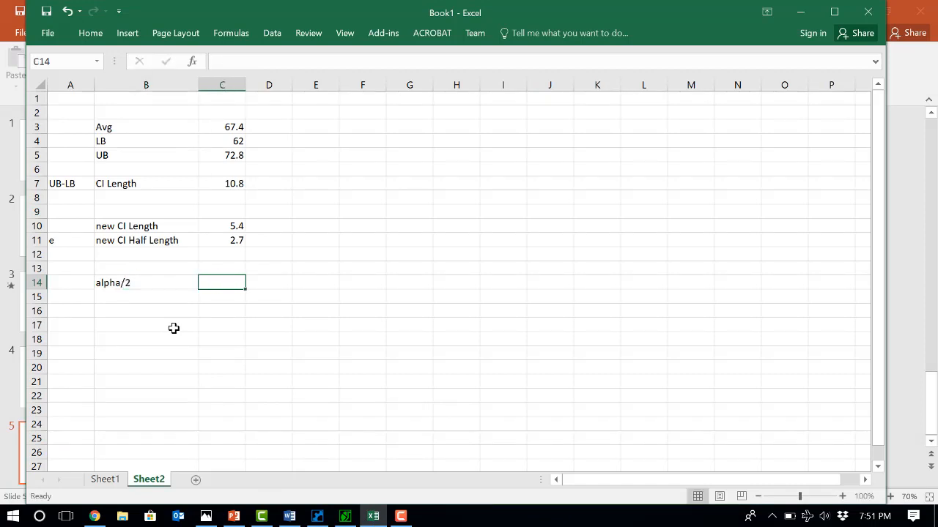
text(=)
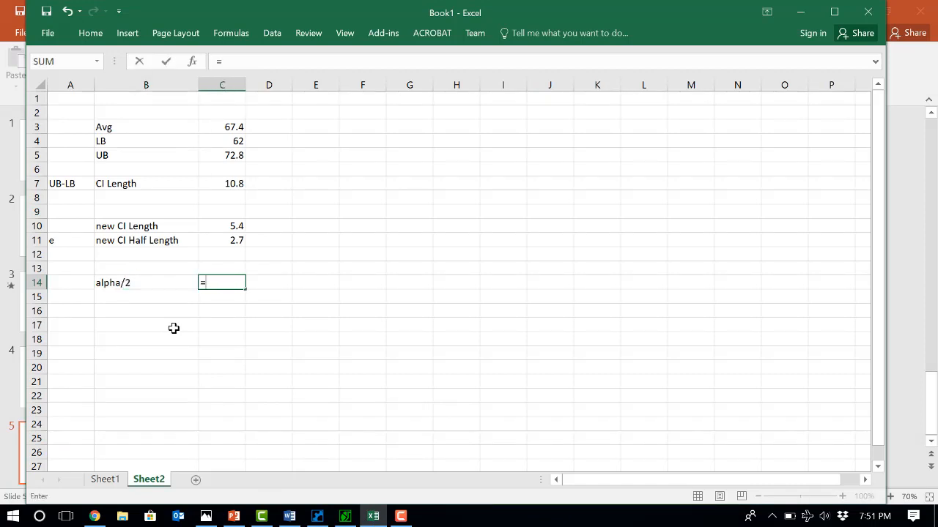
text((1-.95)/2)
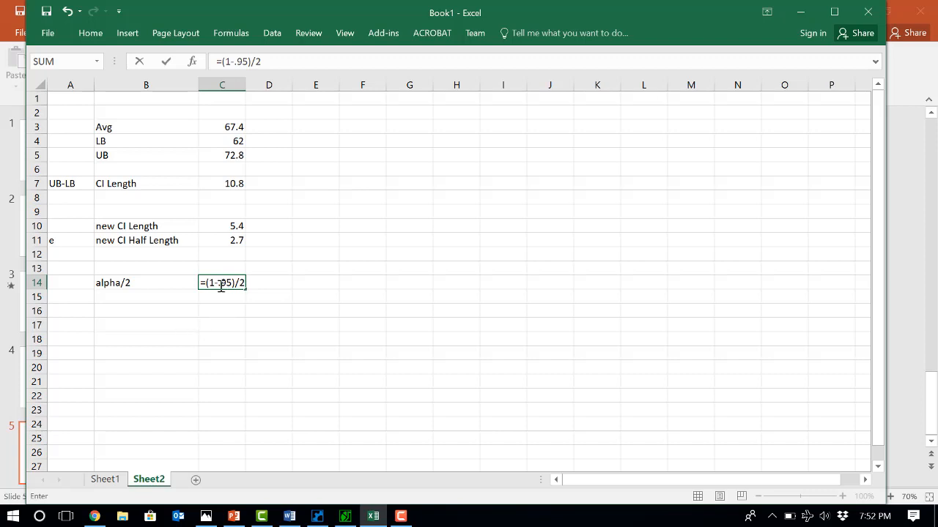
key(Return)
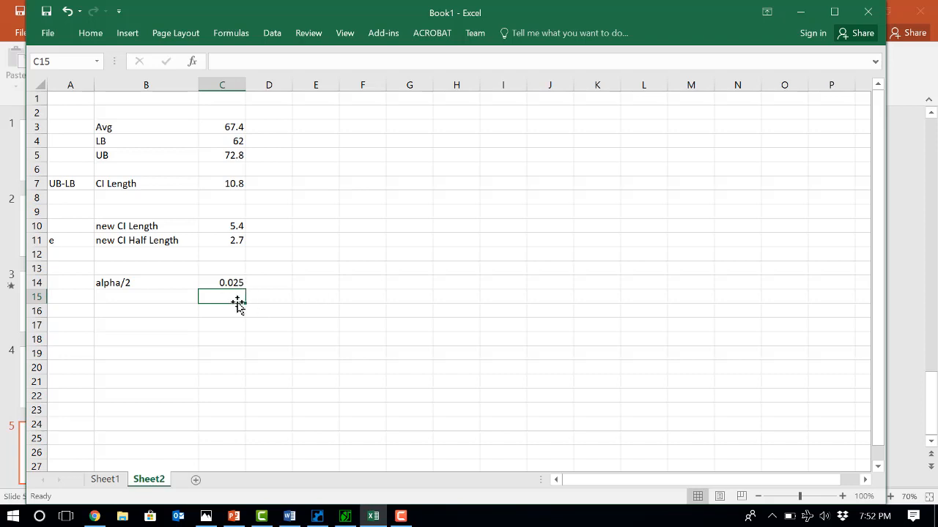
Label cell B15 "n-1" and enter 9 in cell C15.
click(171, 297)
text(n)
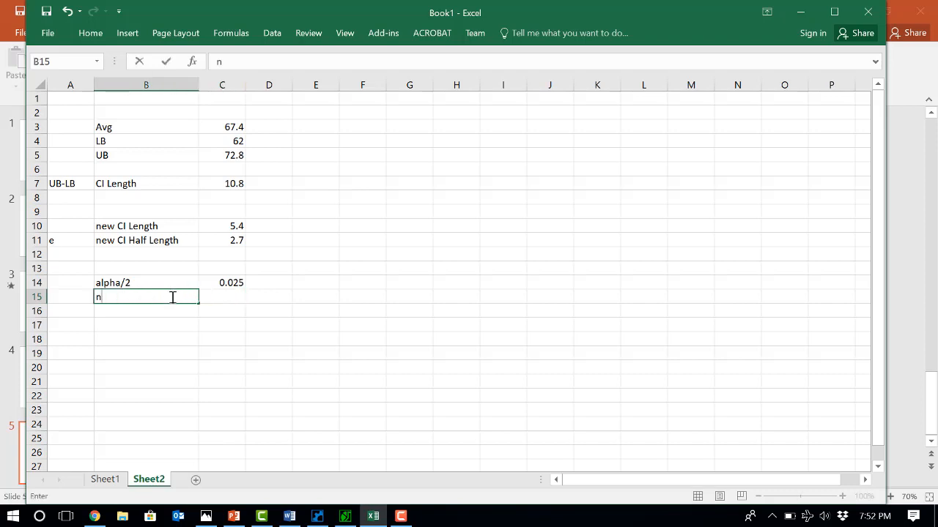
text(-1)
click(235, 296)
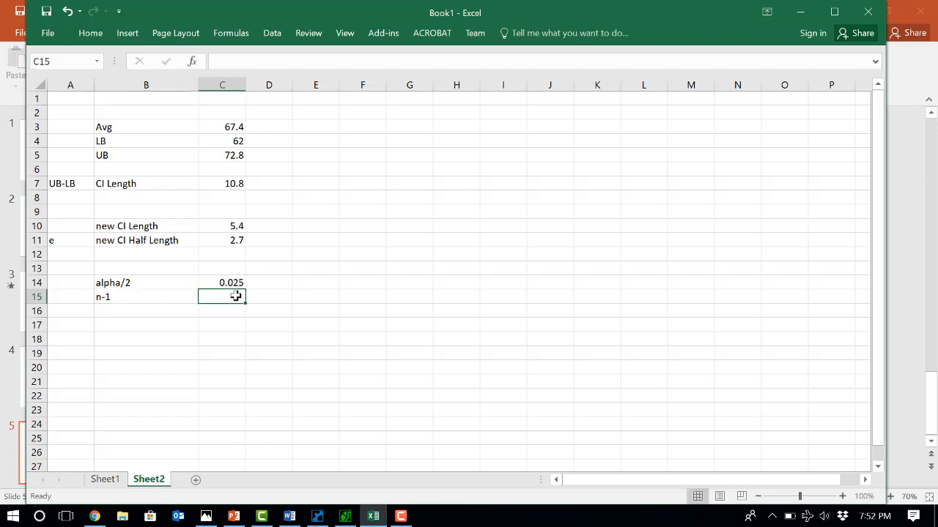
text(9)
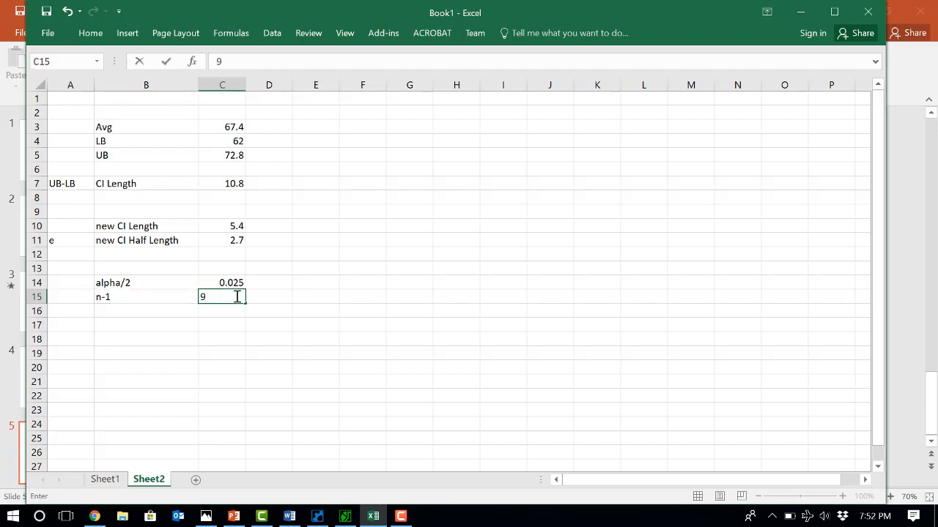
key(Return)
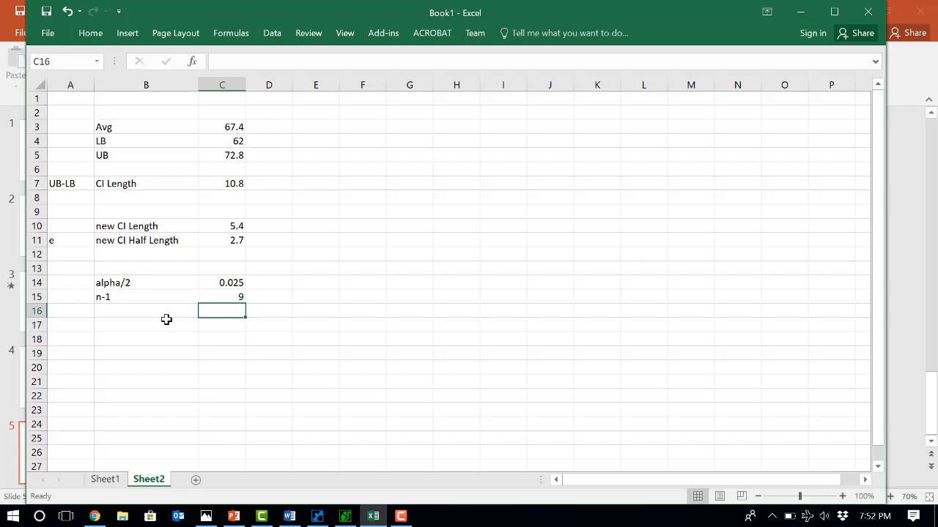
Add the label "t" in cell B16 below the n-1 row.
click(132, 313)
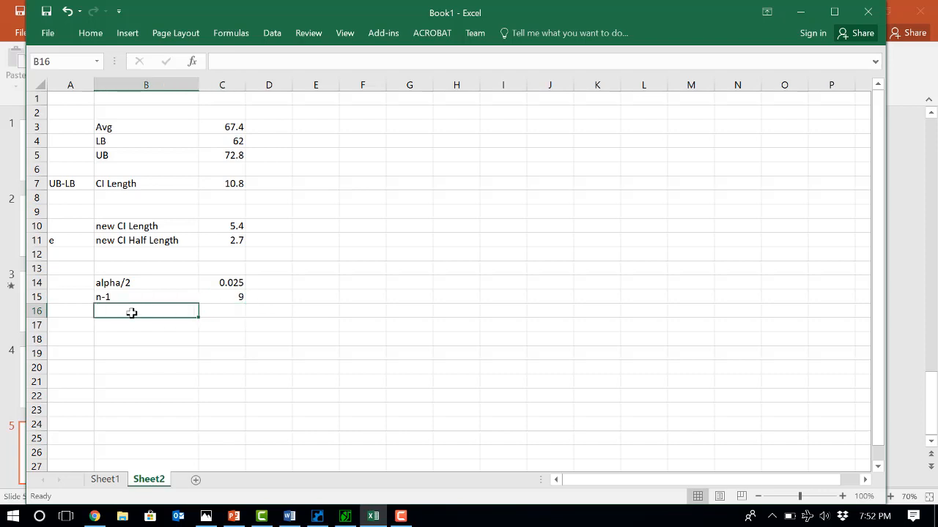
text(t)
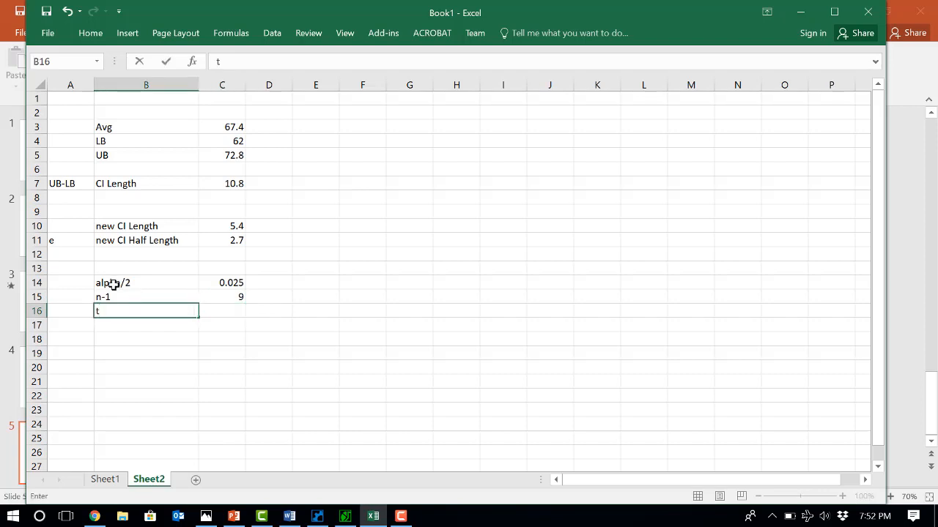
click(151, 334)
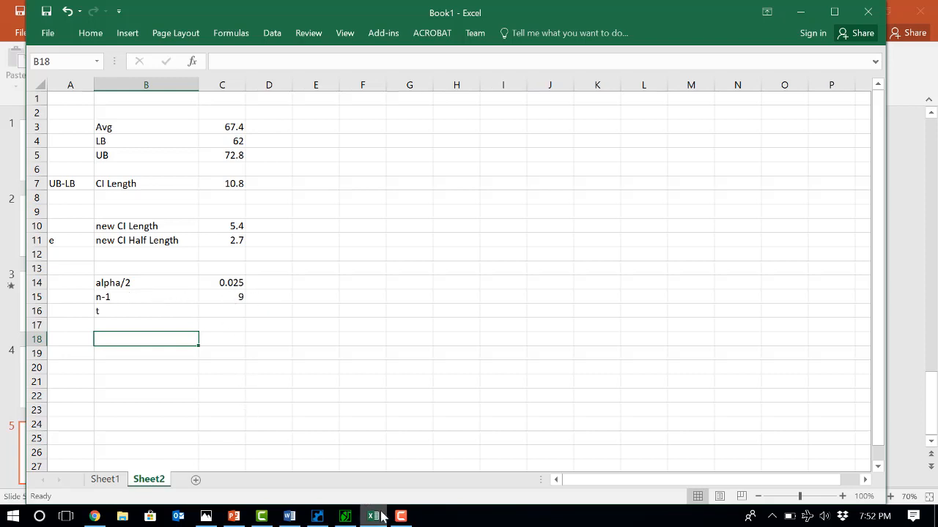
Switch to the t-distribution table in Photos and look up the t value for alpha 0.025 and 9 degrees of freedom.
click(208, 518)
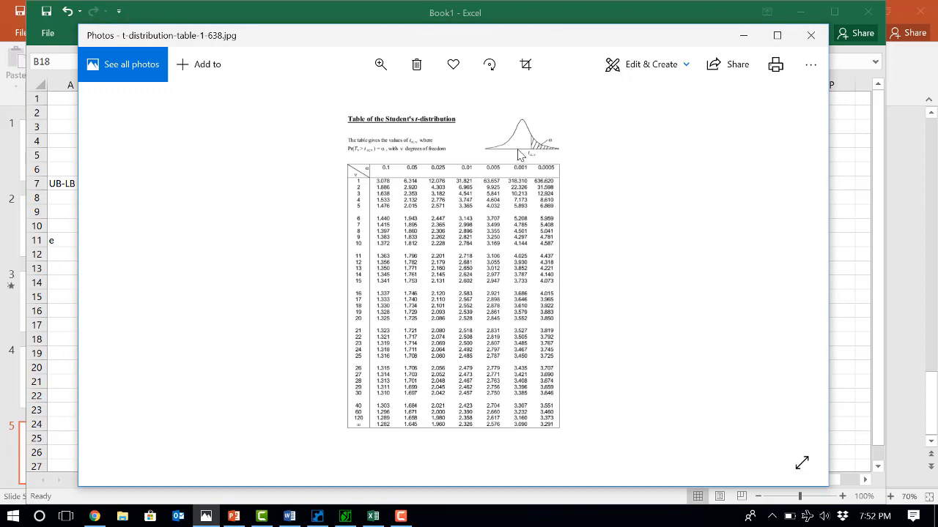
scroll(498, 178, up, 2)
right_click(497, 179)
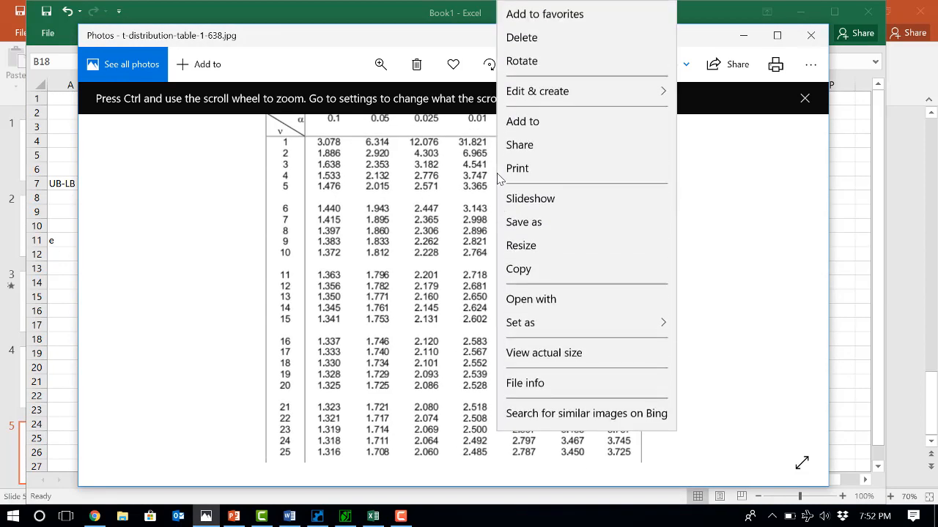
click(423, 174)
drag(423, 174, 430, 301)
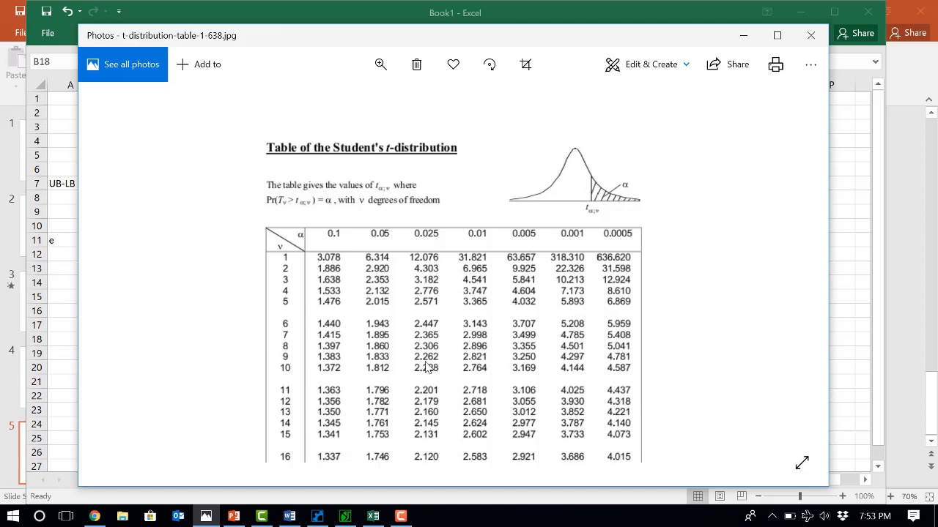
Return to the Excel worksheet and enter the t value 2.262 in cell C16.
click(373, 515)
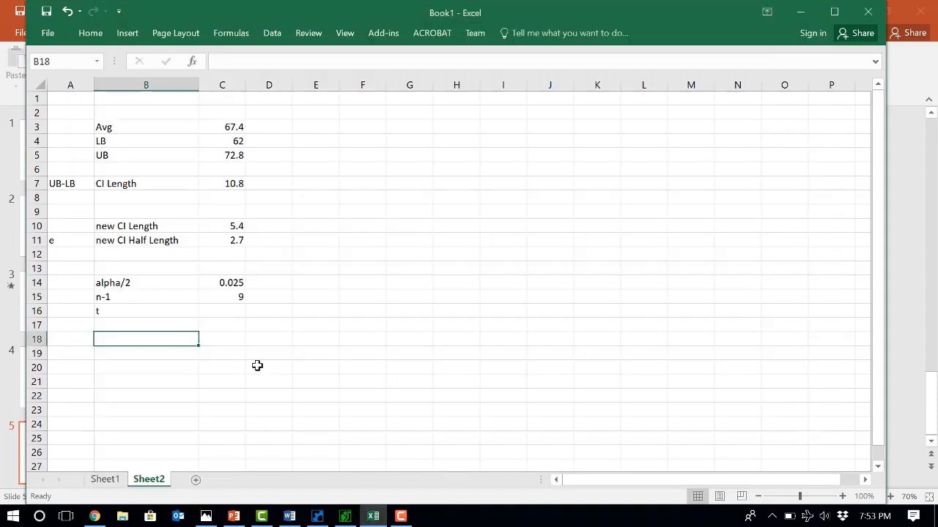
click(224, 314)
text(2)
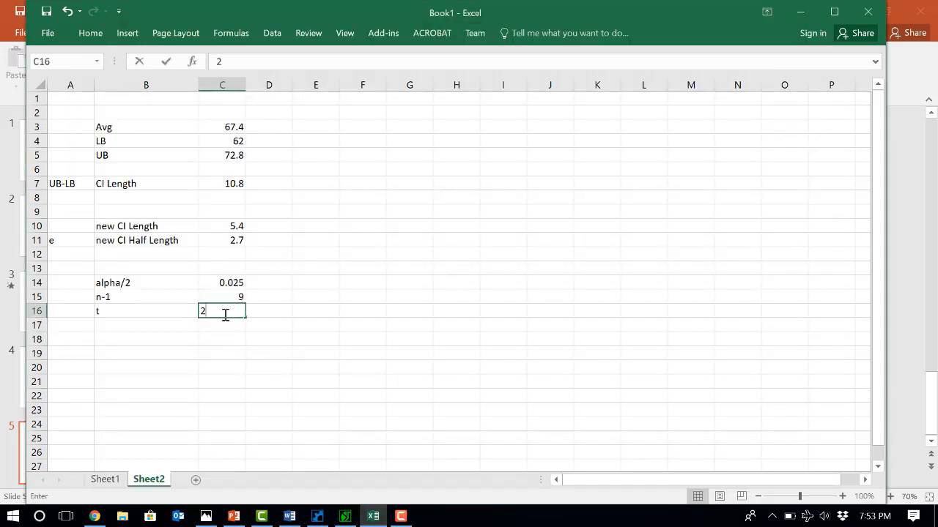
text(.262)
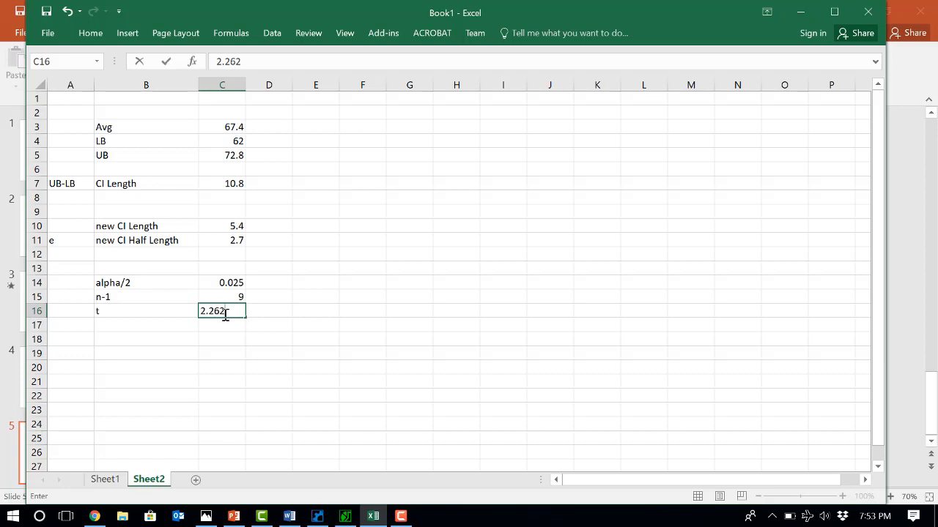
key(Return)
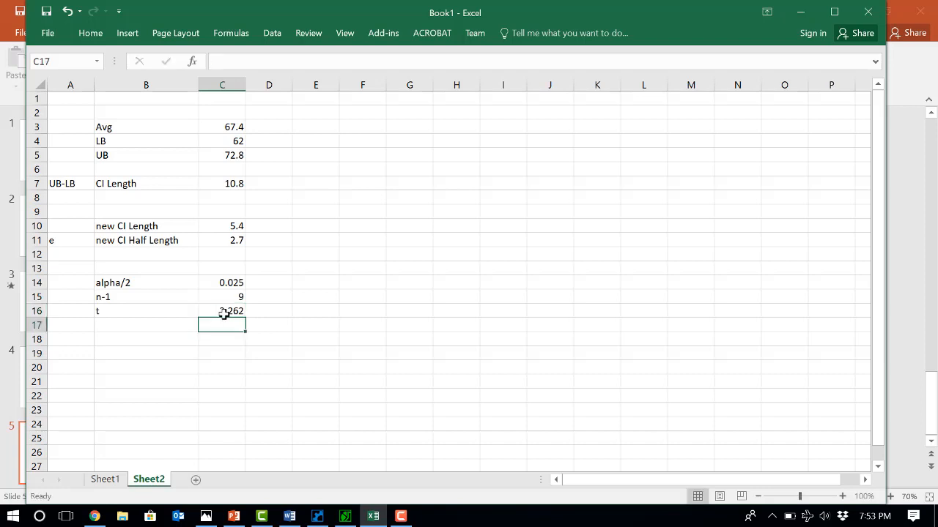
Label cell B18 "n" and try starting its formula in cell C18 with a reference to the t value in C16.
click(171, 335)
text(n)
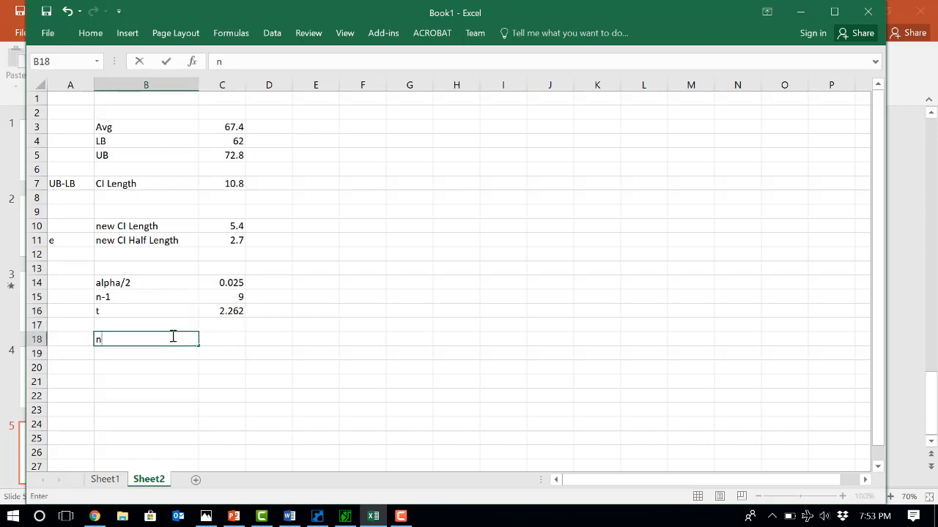
click(223, 337)
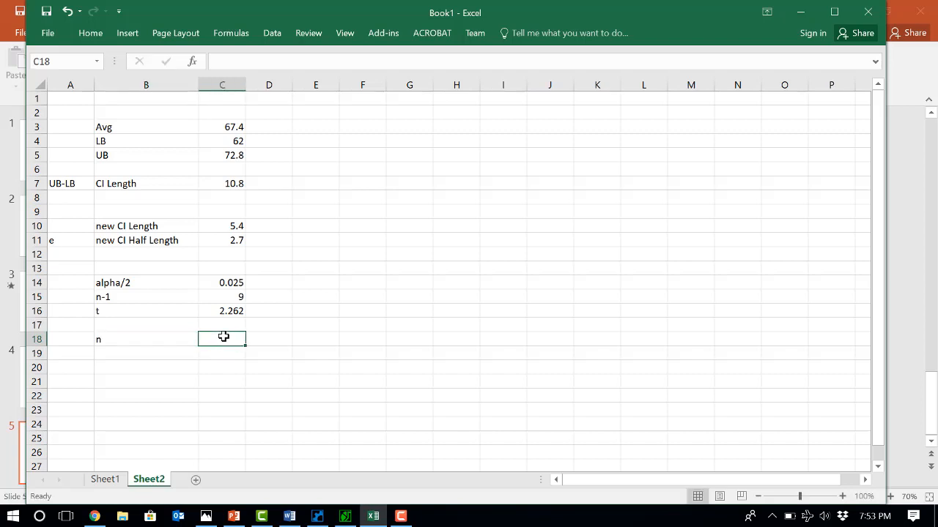
text(=()
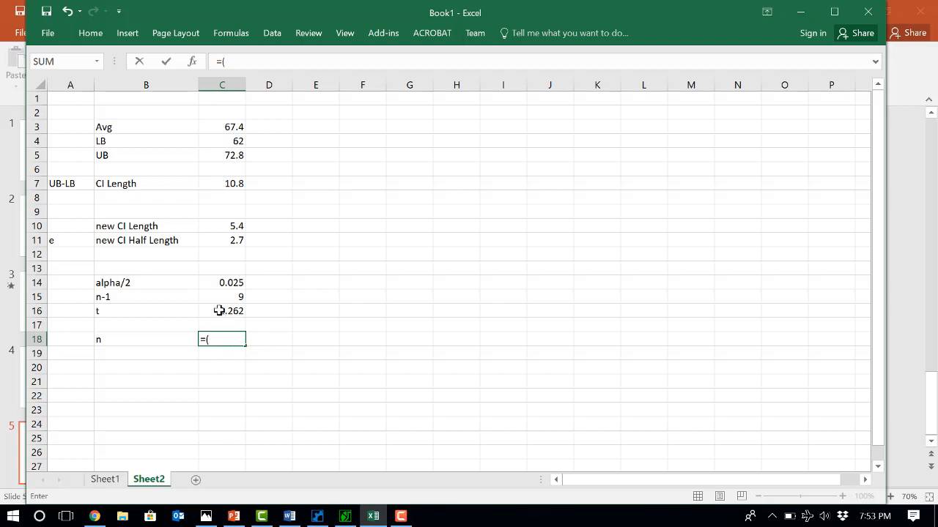
click(219, 311)
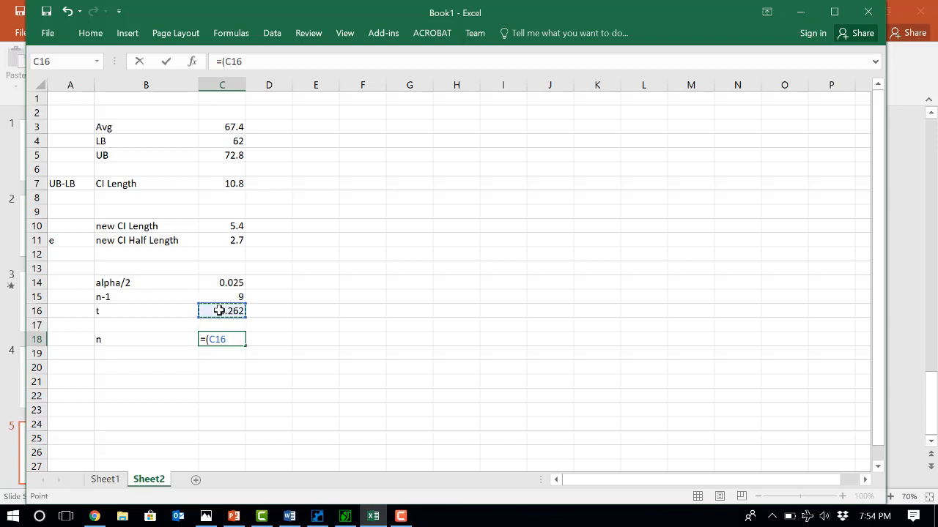
key(Escape)
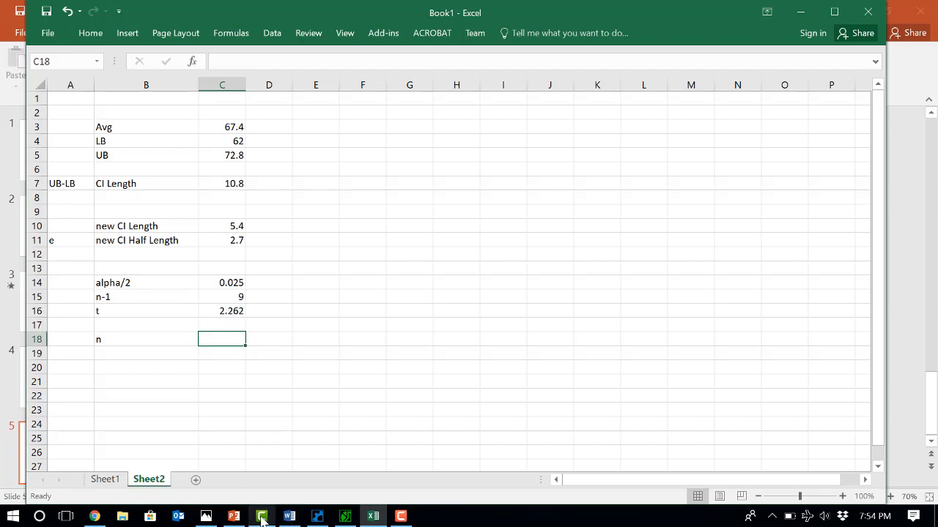
Check the total exits standard deviation in Output Viewer, and record it in Excel row 17 with the label "s" and value 7.55.
mouse_move(351, 518)
click(357, 489)
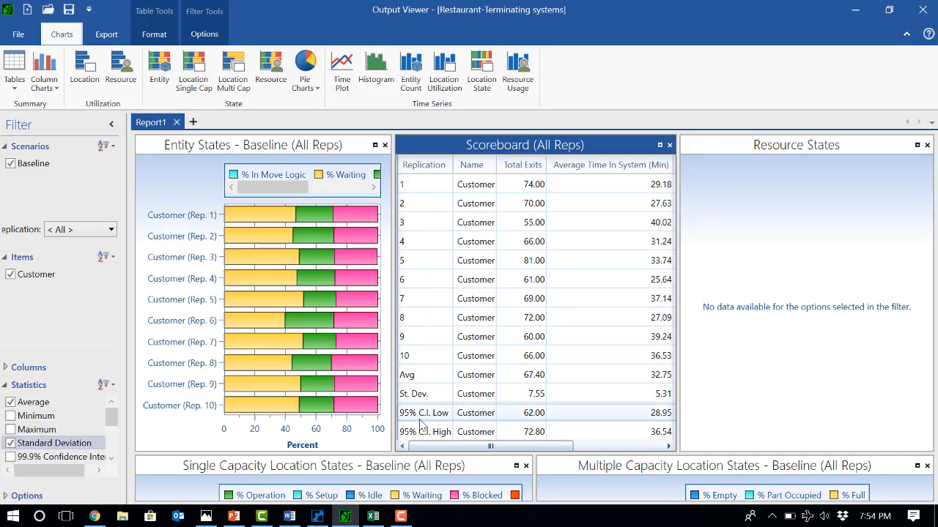
click(374, 517)
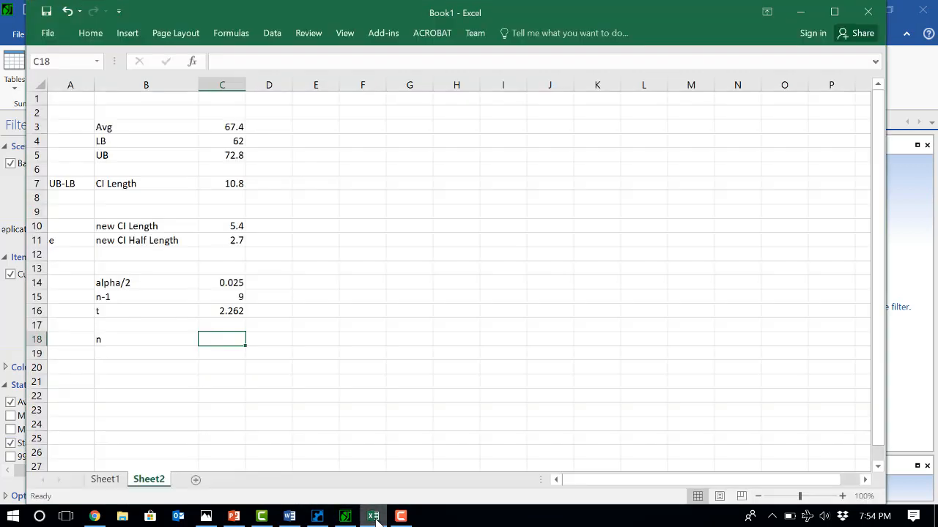
click(134, 323)
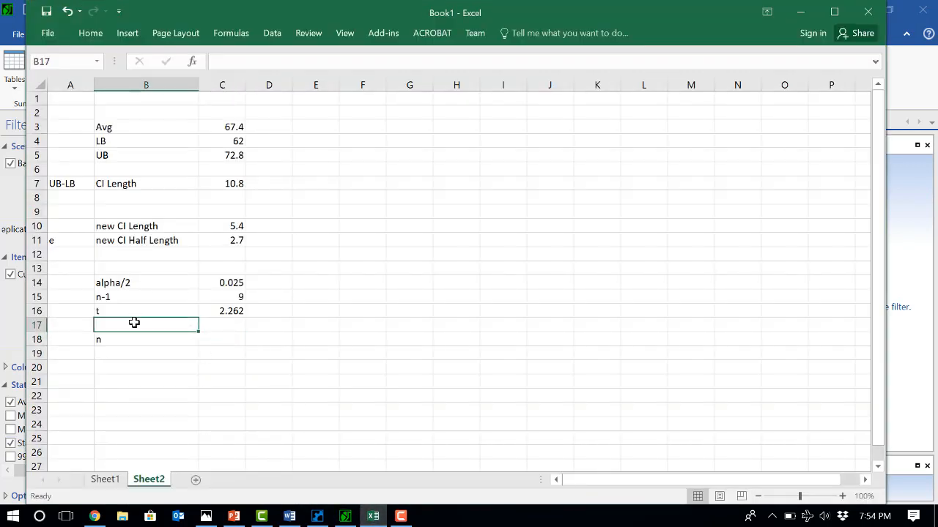
text(s)
key(Tab)
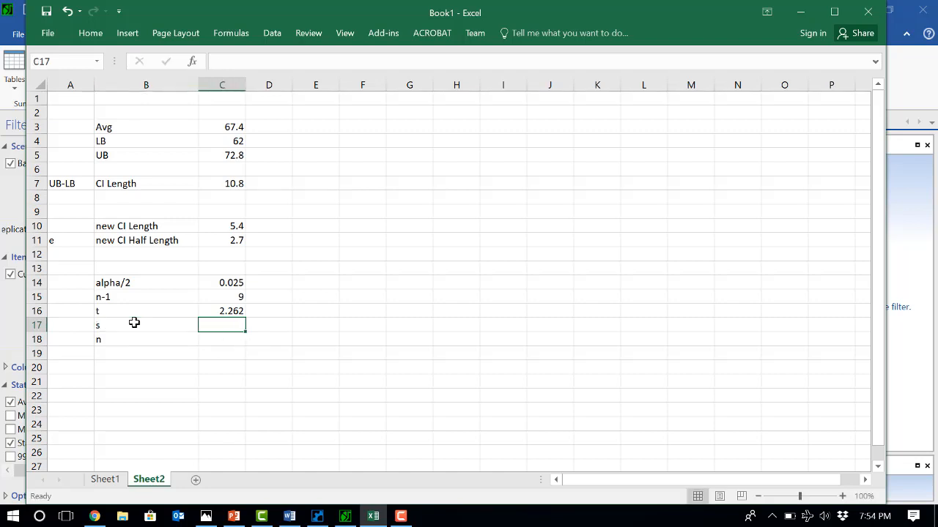
text(7.55)
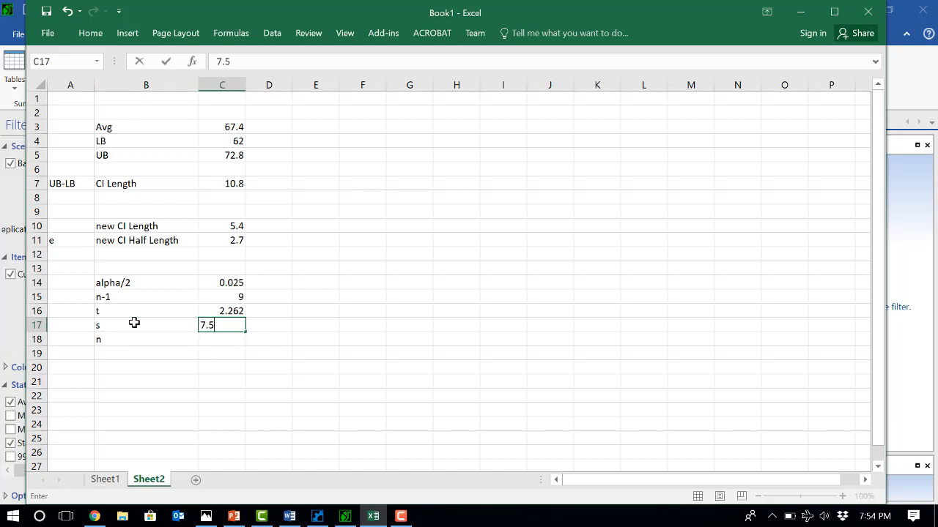
Clear the "n" label from cell B18 and enter it in cell B19 instead.
click(154, 335)
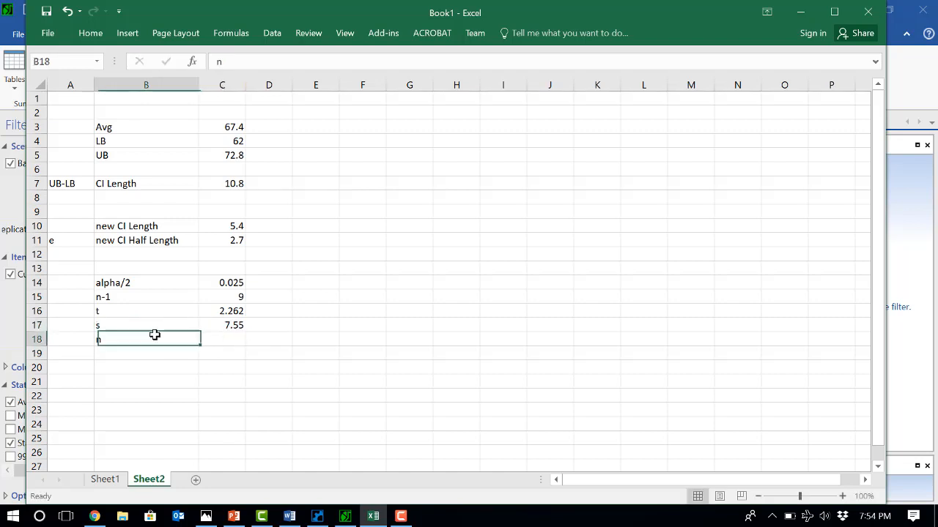
key(Delete)
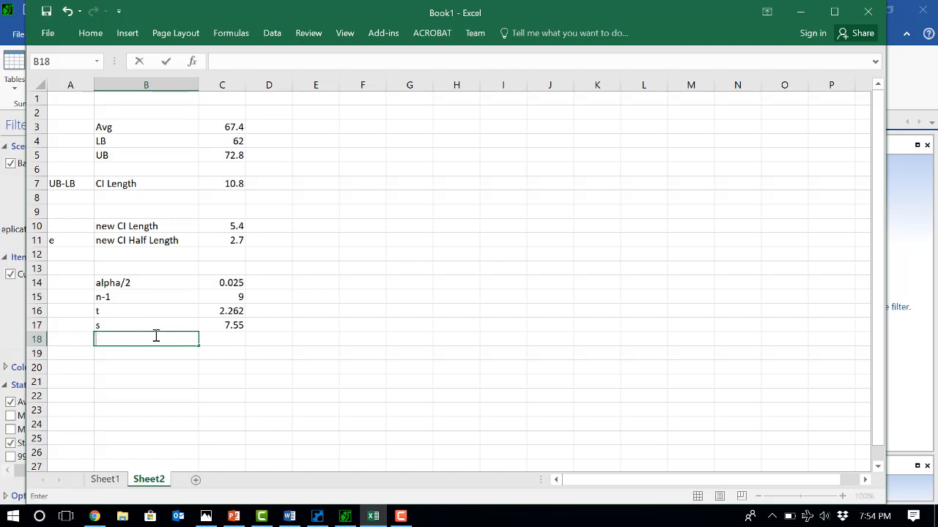
key(Return)
text(n)
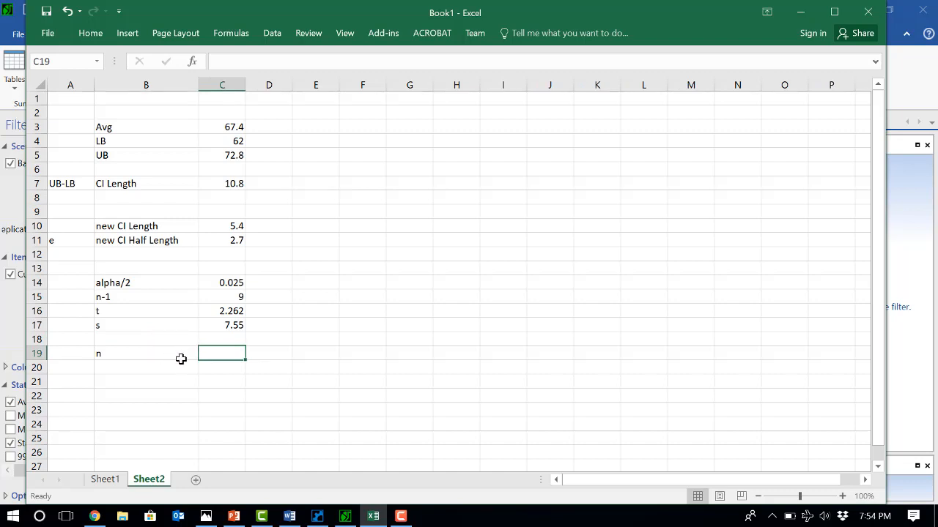
Calculate n in cell C19 with the formula =(C16*C17/C11)^2, and review the new CI length and half length rows.
text(=()
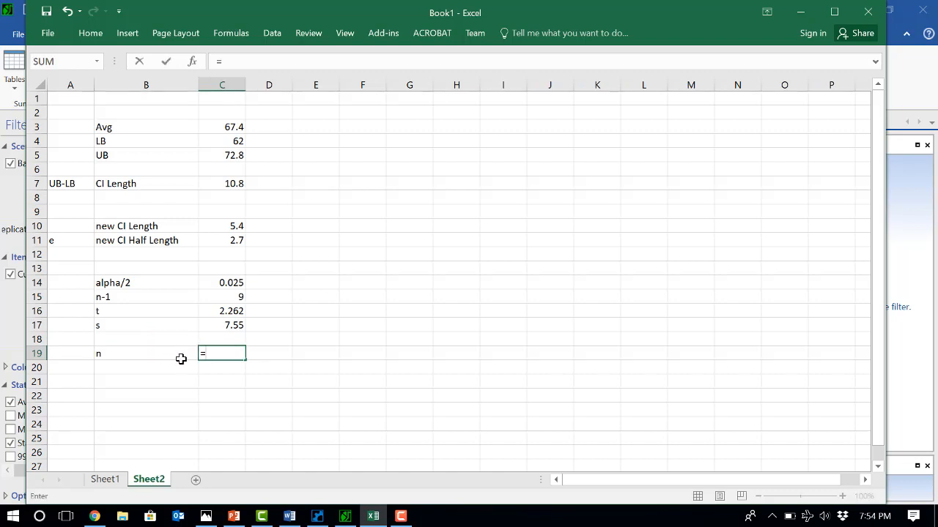
click(231, 313)
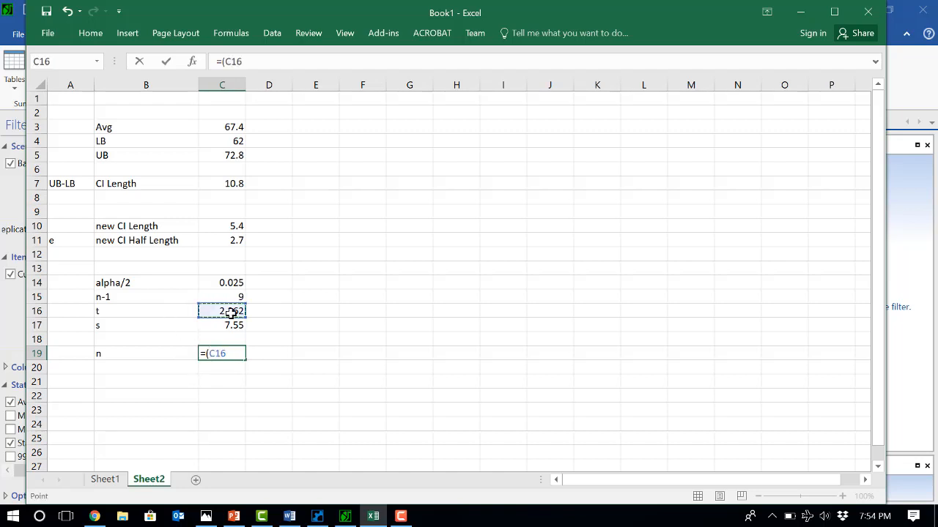
text(*)
click(228, 325)
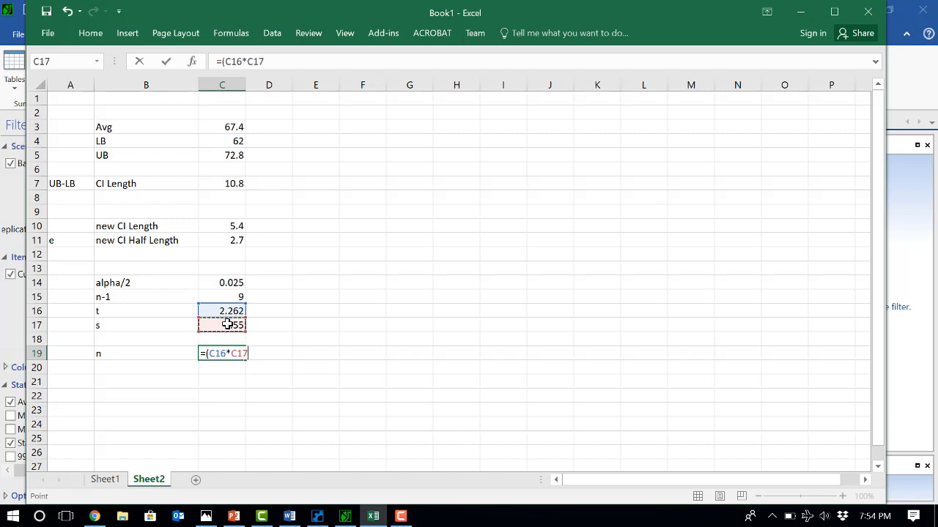
text(/)
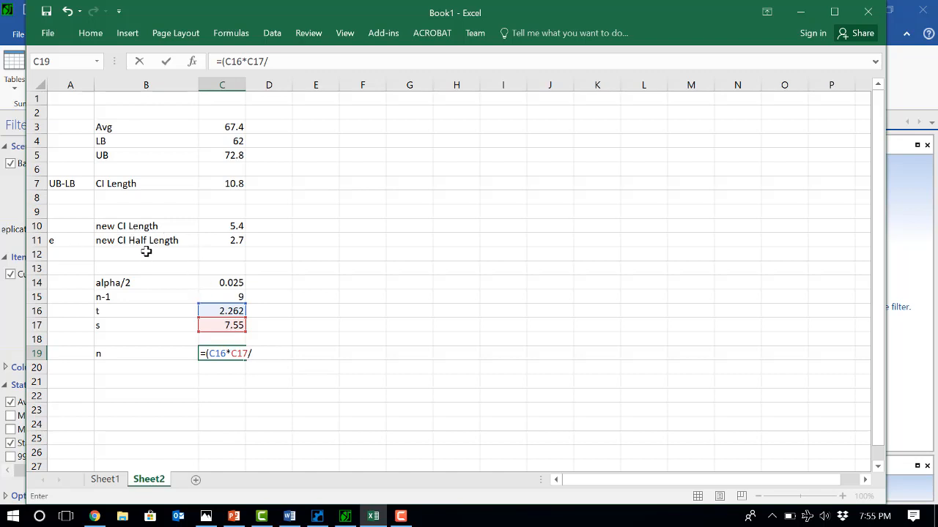
click(224, 238)
text()^2)
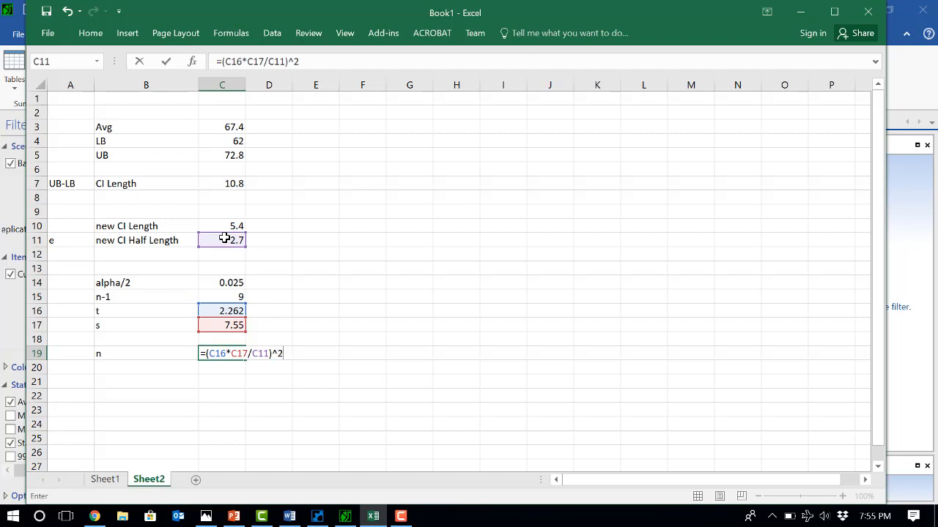
key(Return)
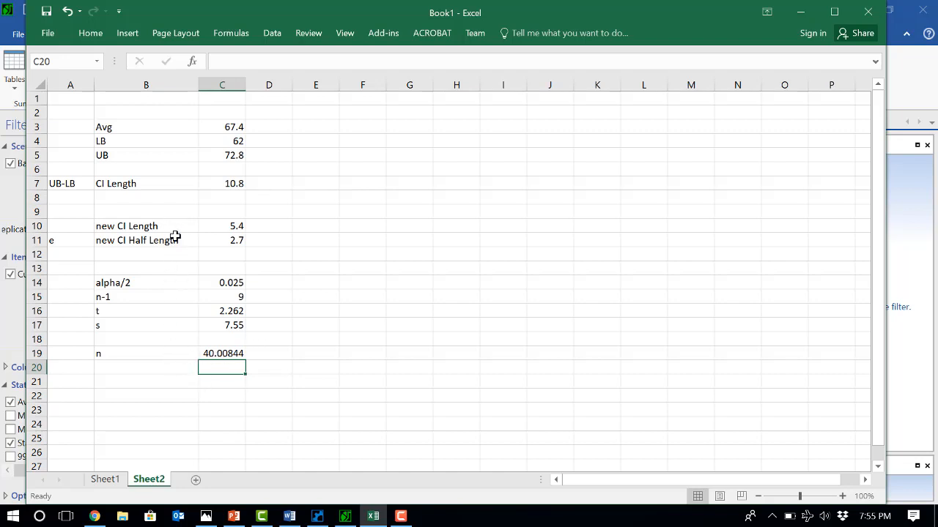
click(32, 226)
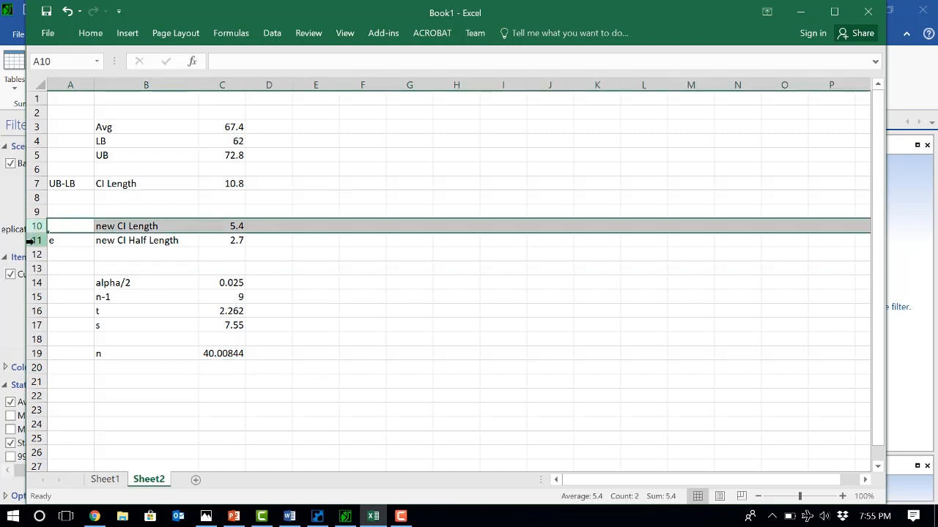
click(32, 240)
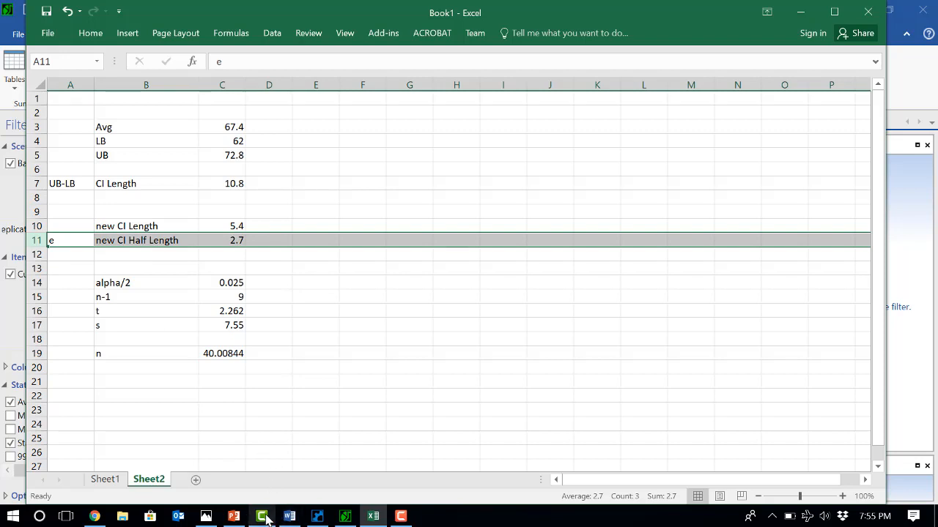
Switch to ProModel and set the number of replications to 41 in the simulation options.
click(320, 519)
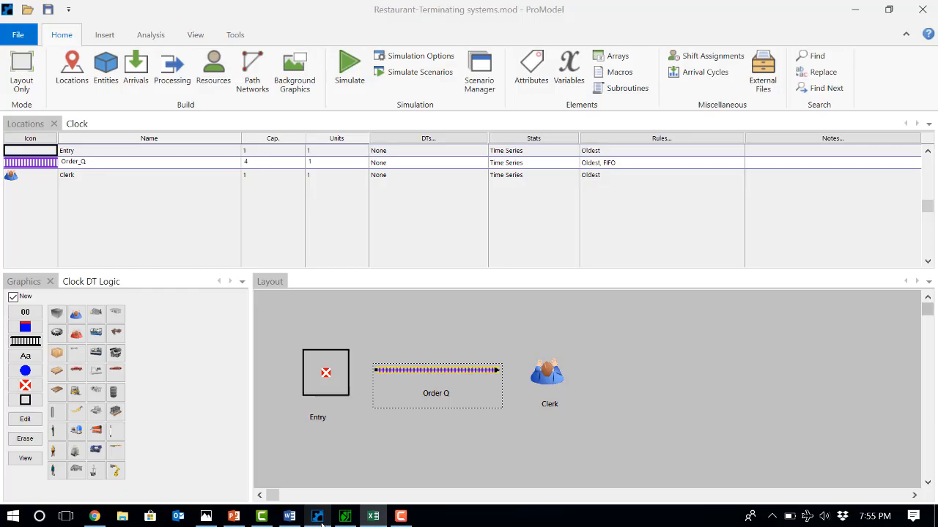
click(405, 55)
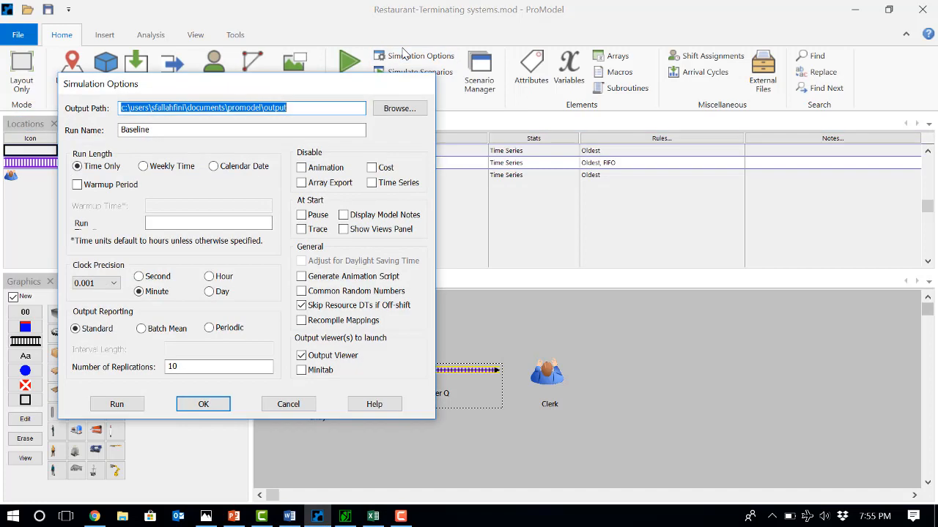
double_click(191, 365)
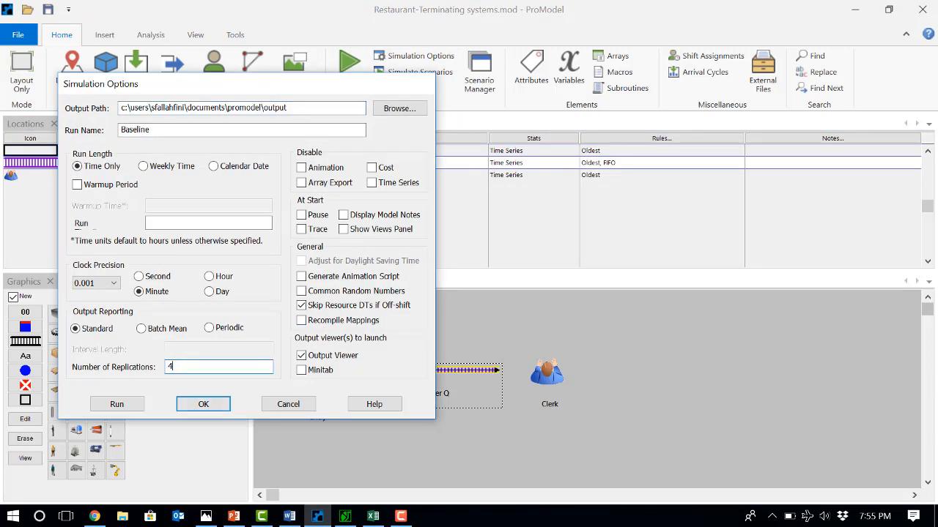
click(187, 409)
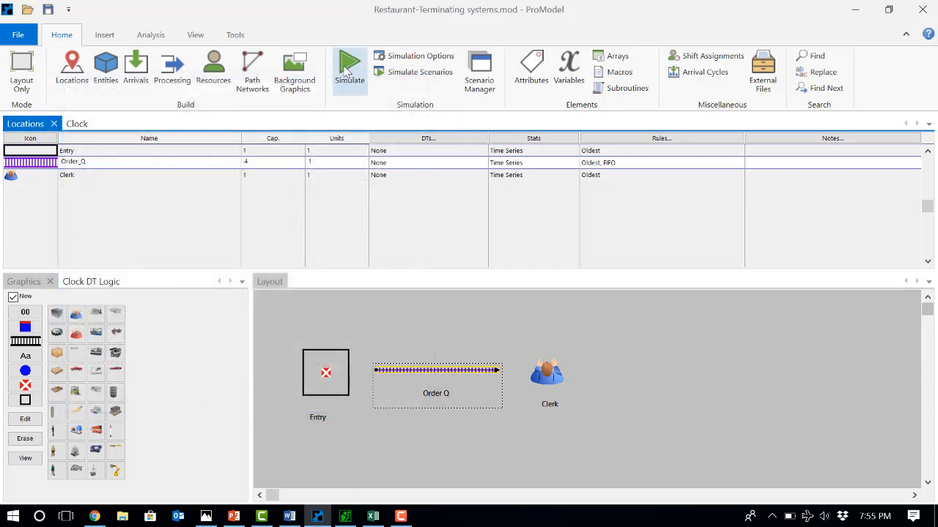
Run the restaurant simulation with animation turned off and open its results in Output Viewer.
click(349, 69)
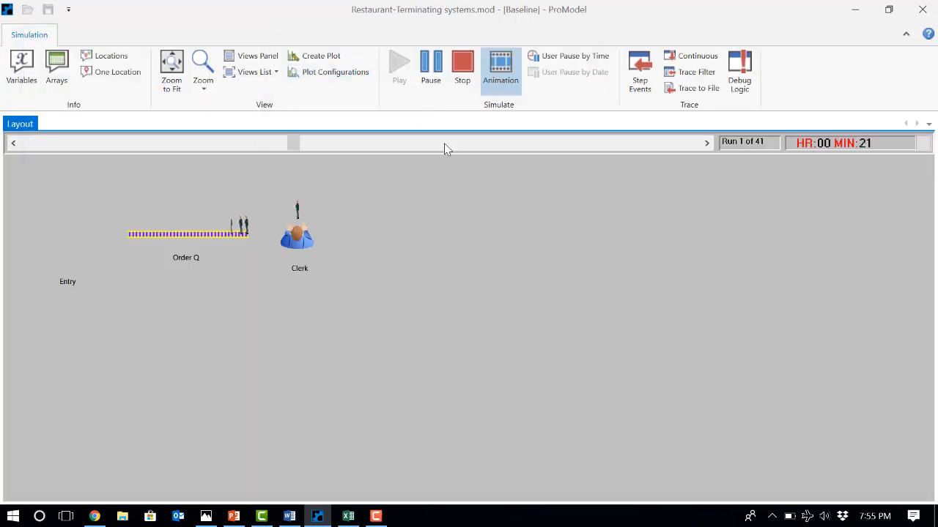
click(507, 66)
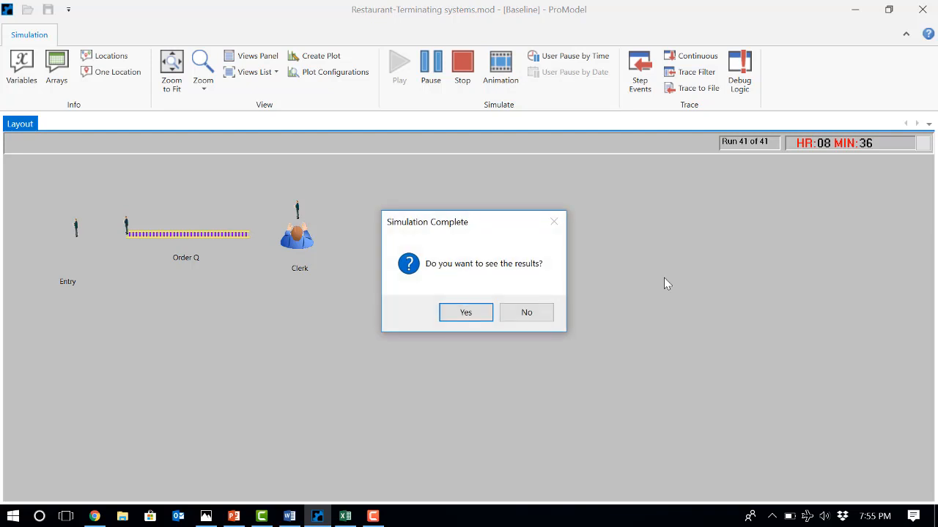
click(474, 312)
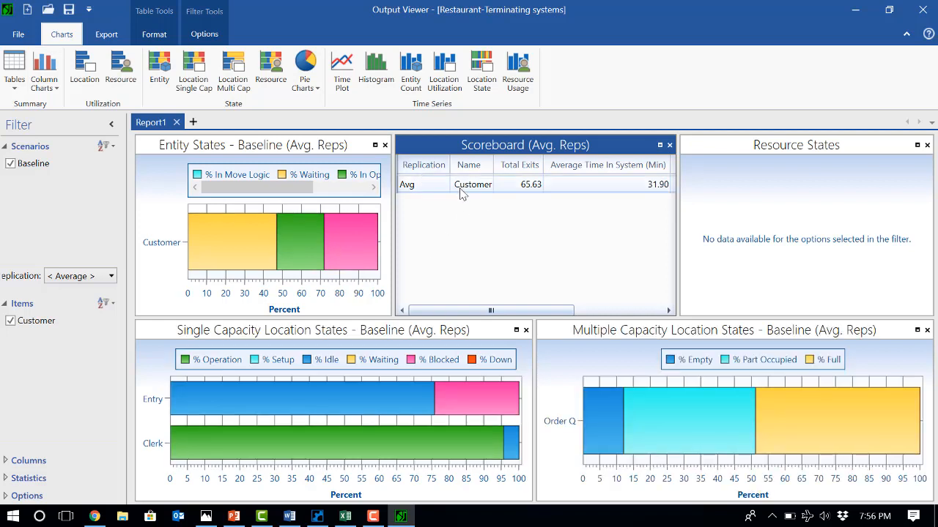
Add the Standard Deviation and 95% Confidence Interval statistics to the Scoreboard table.
click(28, 479)
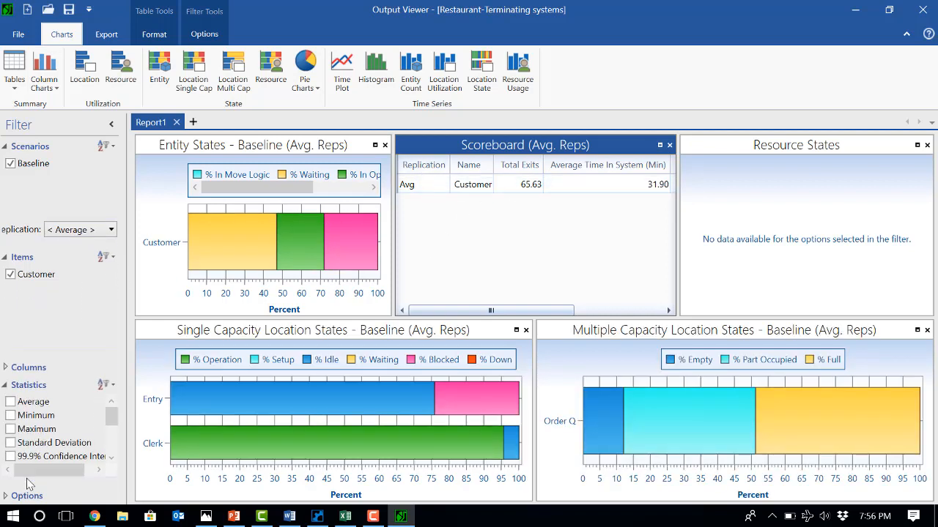
click(42, 445)
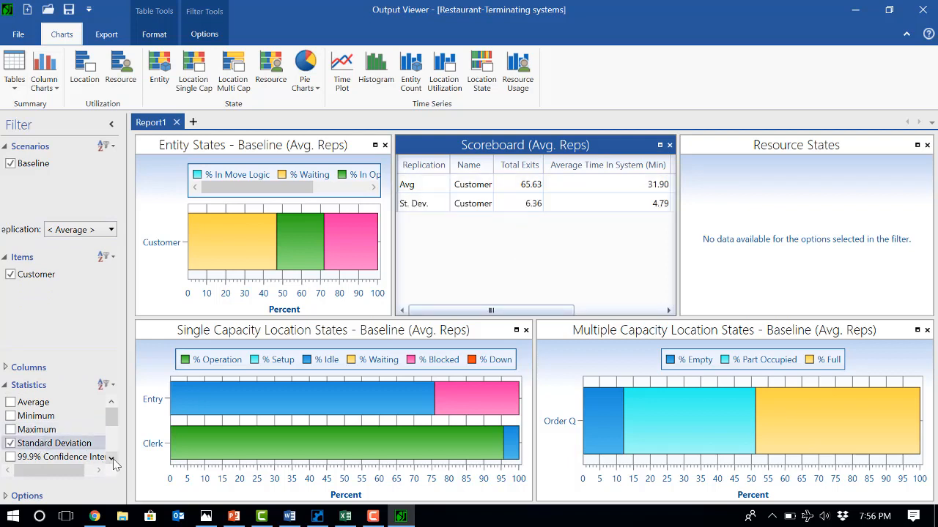
click(111, 458)
click(111, 459)
click(111, 459)
click(112, 459)
click(111, 459)
click(111, 459)
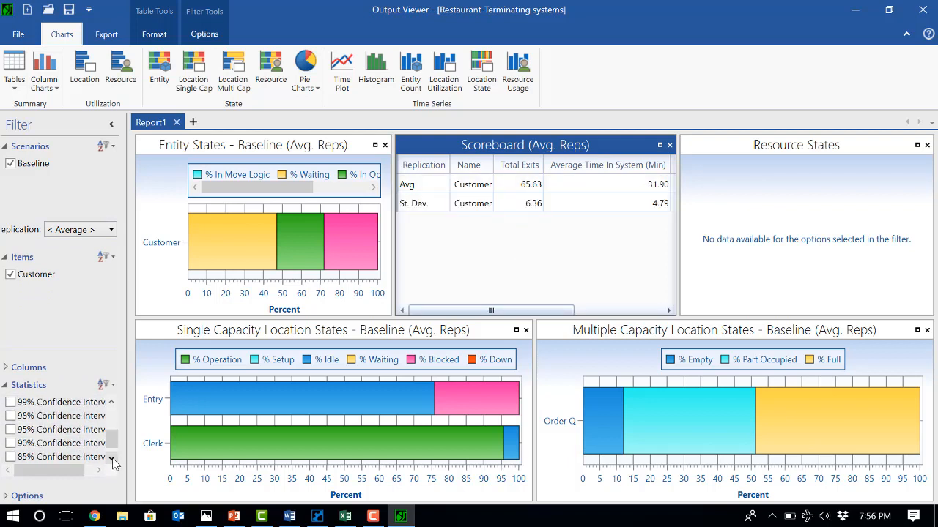
click(10, 430)
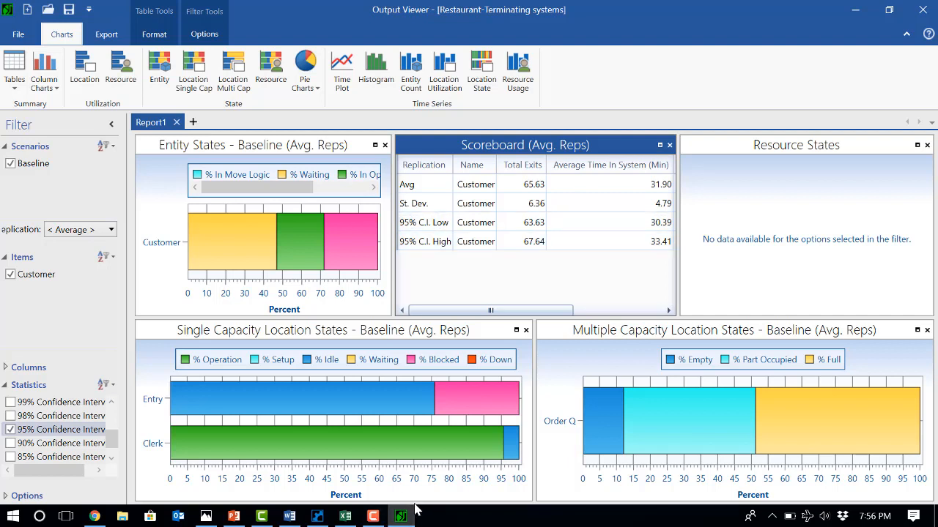
Compare the new CI length in row 10 of the Excel worksheet with the total exits confidence limits in Output Viewer.
click(354, 519)
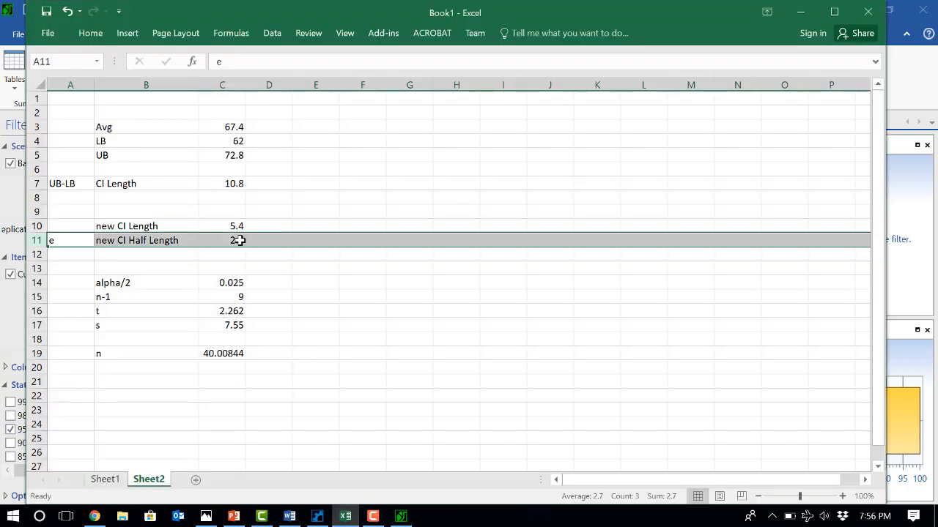
click(34, 226)
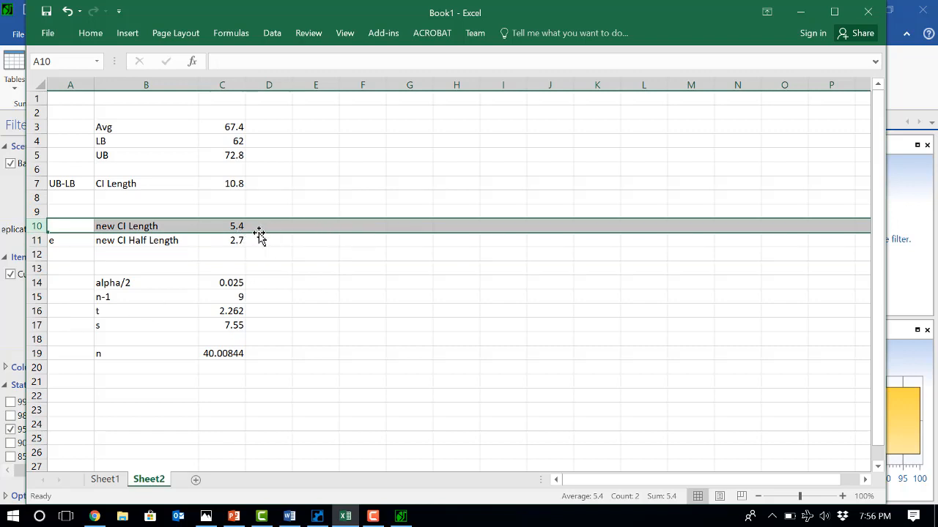
click(318, 519)
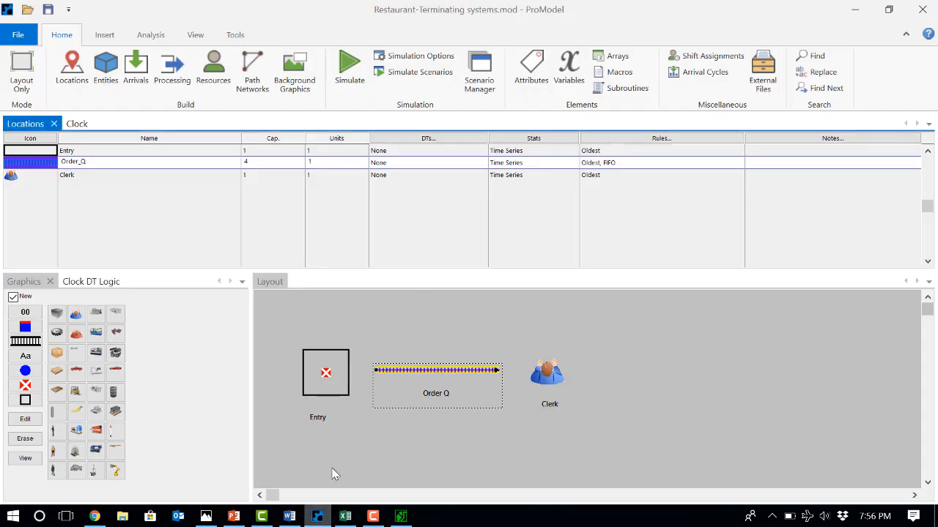
click(400, 518)
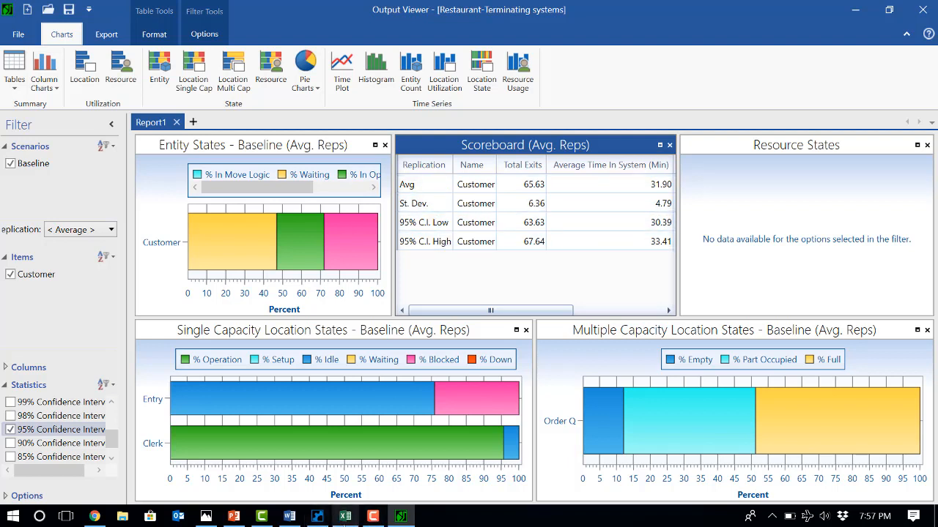
Review the n, s and t rows in the Excel worksheet against the total exits standard deviation in Output Viewer.
click(345, 516)
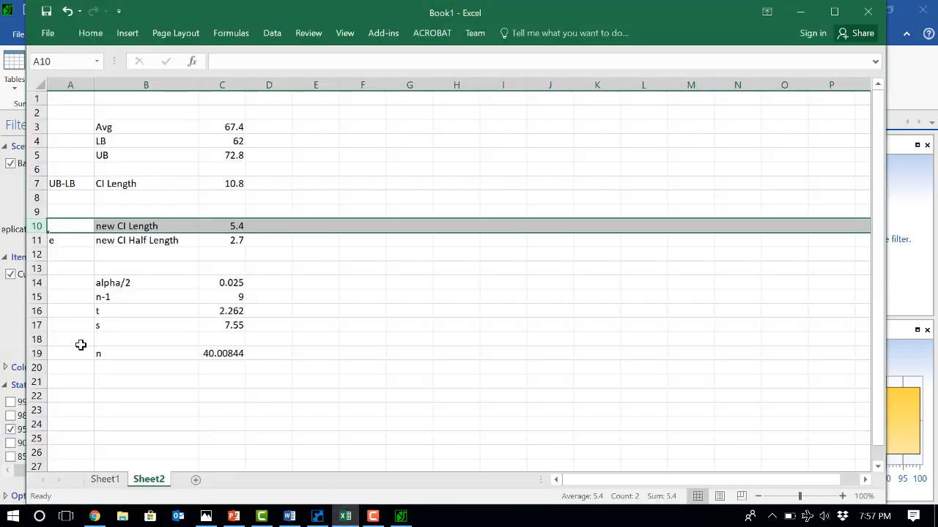
click(38, 353)
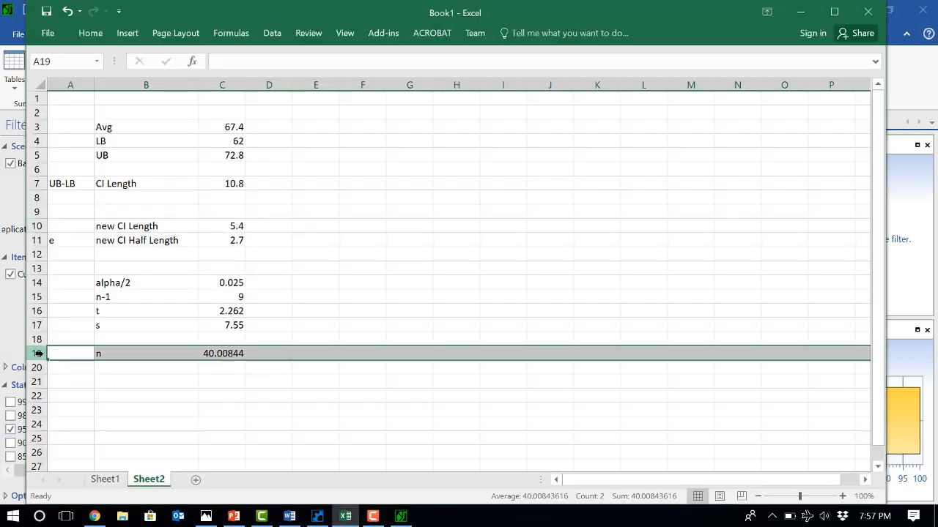
click(110, 326)
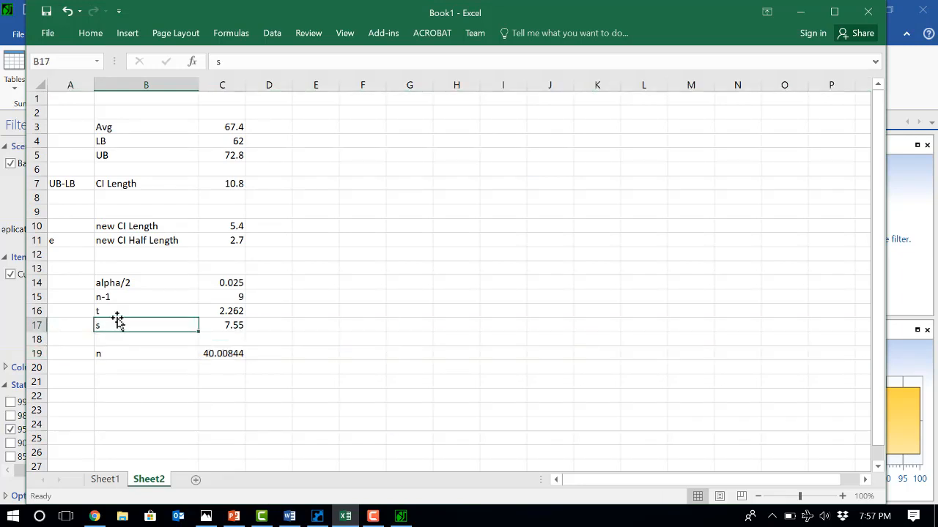
click(117, 308)
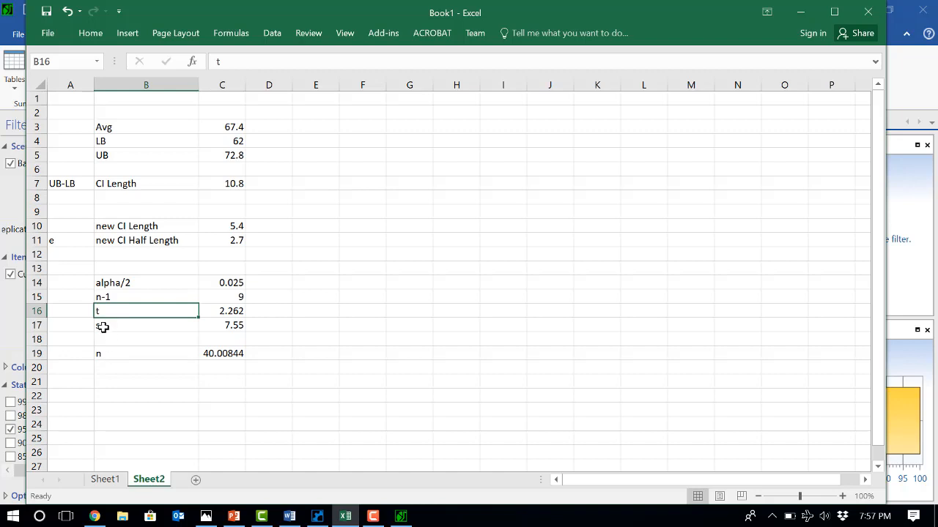
click(77, 328)
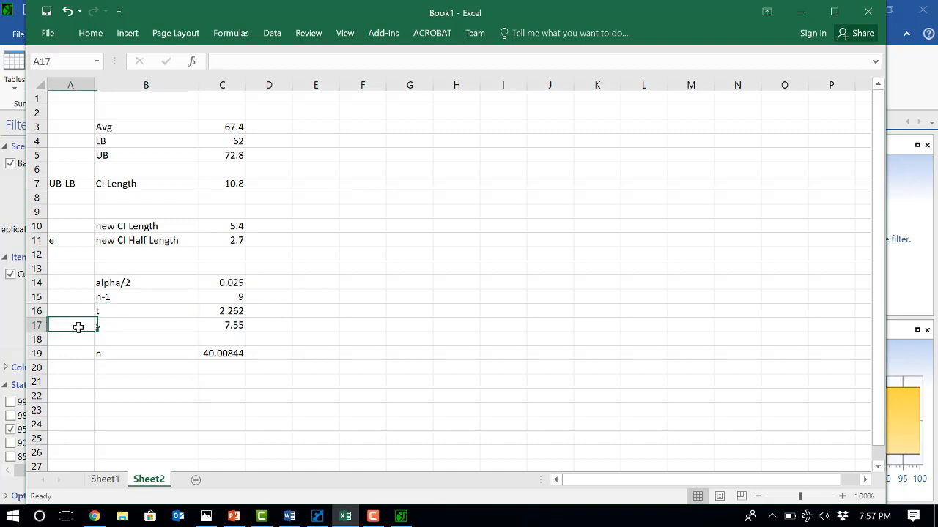
click(134, 323)
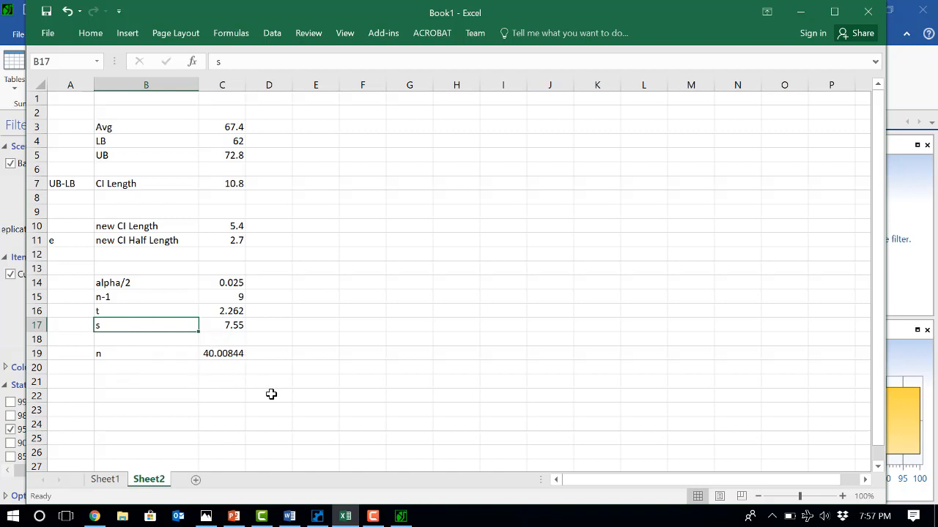
click(404, 517)
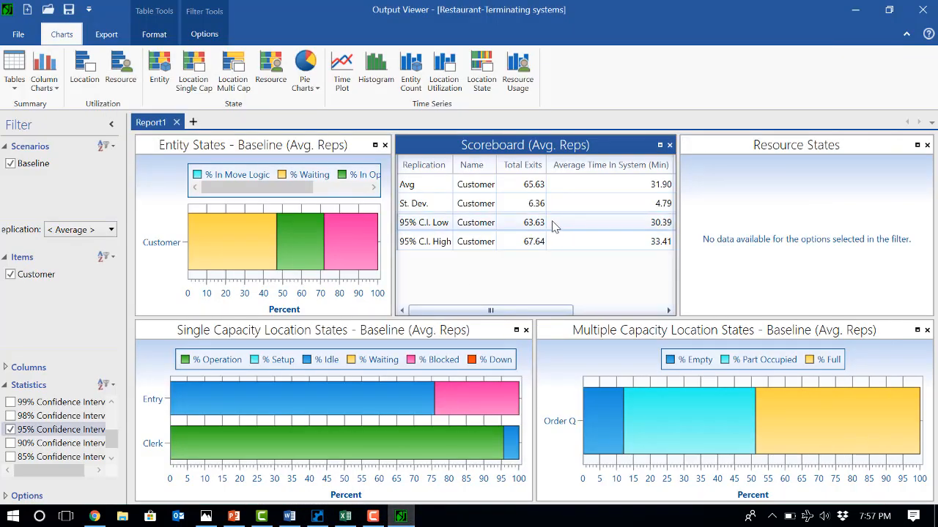